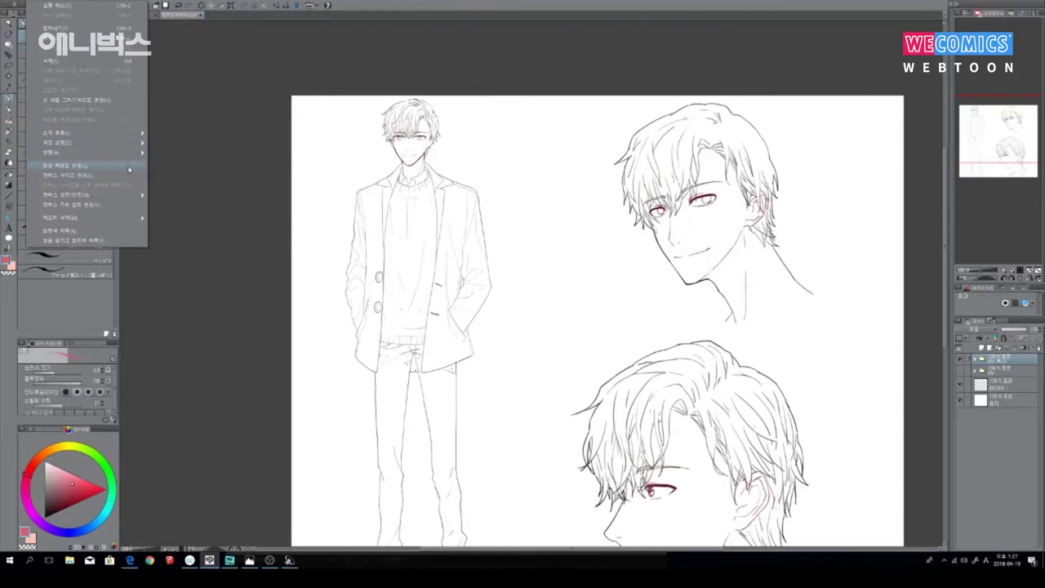
Step: Examine the width, height and resolution values in the image resolution settings, leaving them unapplied
click(128, 169)
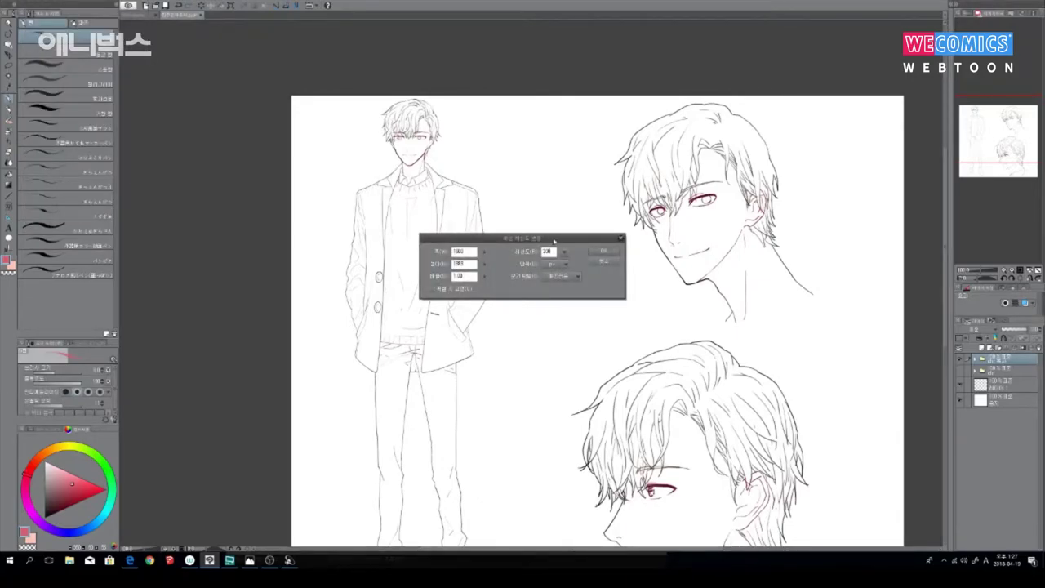
double_click(464, 252)
double_click(463, 264)
double_click(547, 251)
double_click(461, 251)
click(604, 262)
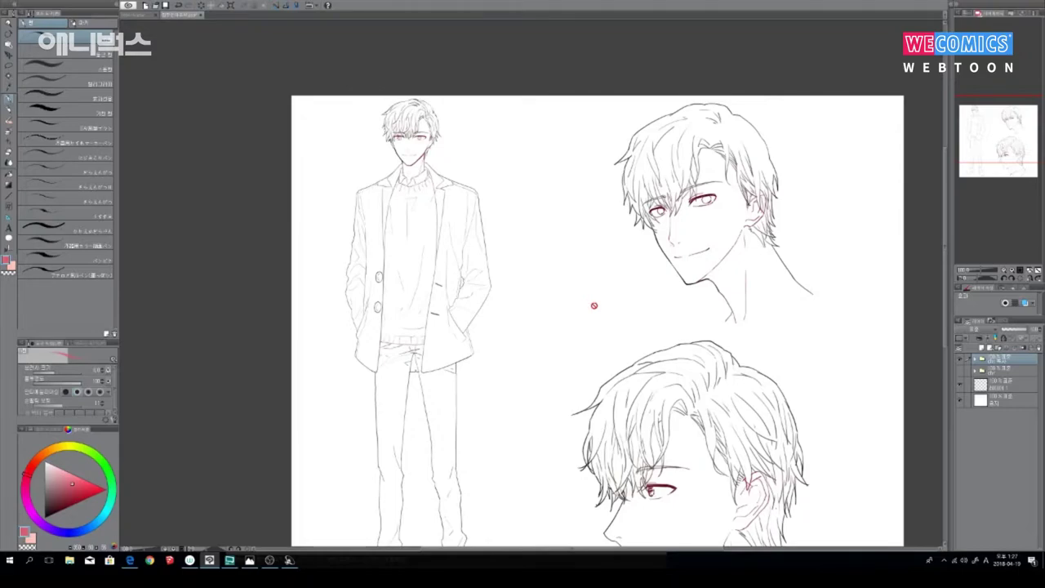
Step: Create a new portrait canvas with the resolution set to 300
click(21, 5)
click(41, 17)
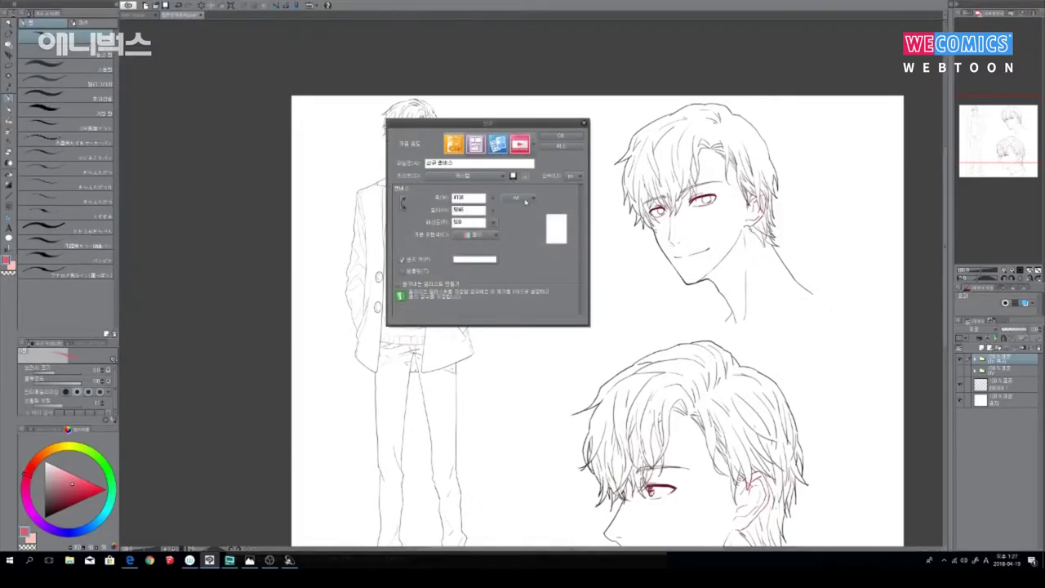
click(528, 200)
click(525, 210)
click(525, 200)
click(529, 228)
drag(469, 222, 439, 224)
text(300)
click(522, 204)
click(523, 238)
click(562, 136)
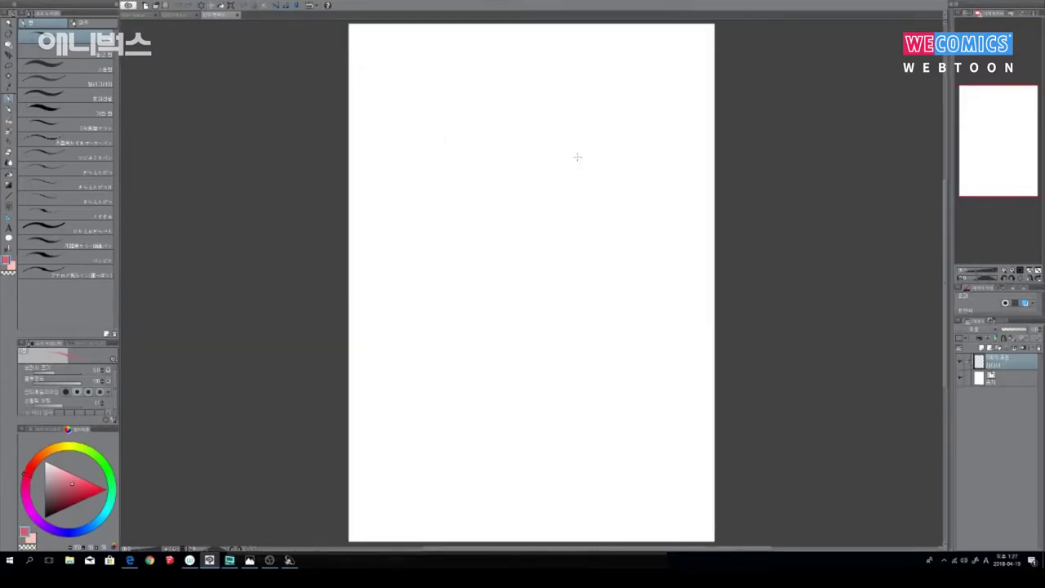
Step: In the character sketch document, lasso the full-body standing figure, leaving out the two head sketches
click(179, 17)
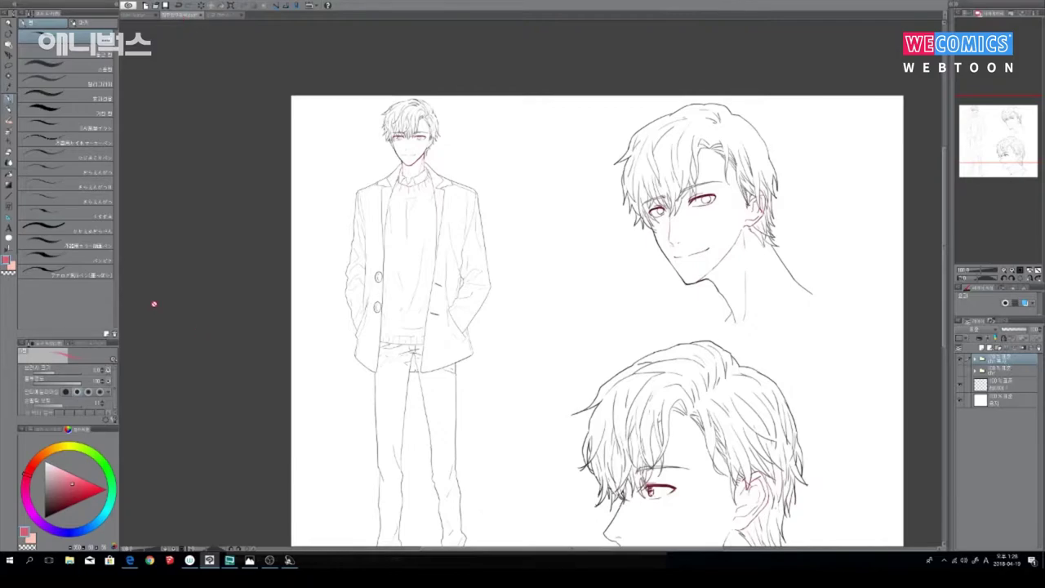
click(11, 63)
mouse_move(565, 444)
mouse_down()
mouse_move(585, 365)
mouse_move(588, 290)
mouse_up()
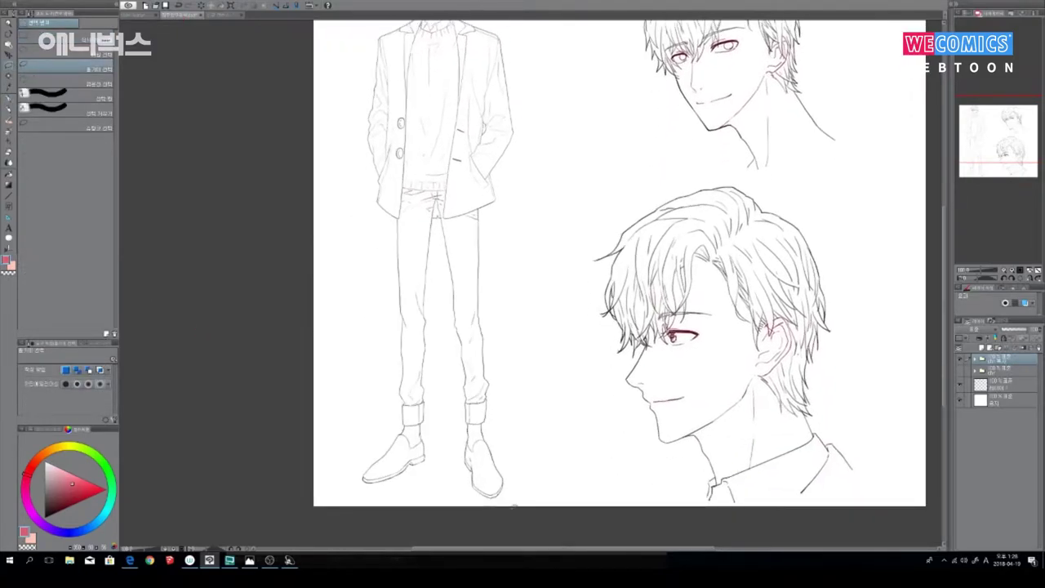
mouse_move(565, 436)
mouse_down()
mouse_move(520, 476)
mouse_move(522, 466)
mouse_up()
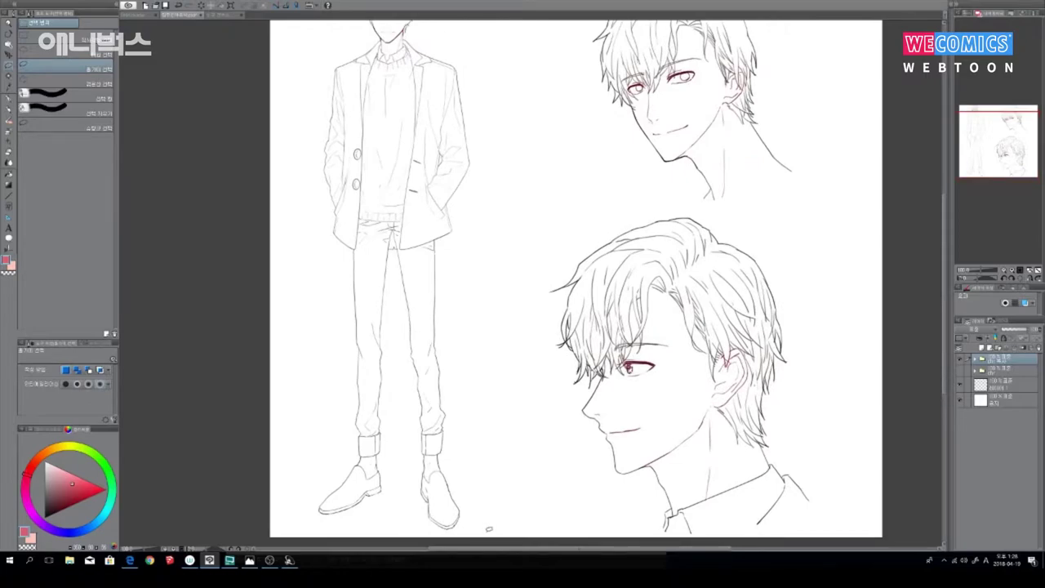
scroll(489, 529, down, 1)
mouse_move(490, 520)
mouse_down()
mouse_move(517, 244)
mouse_move(360, 78)
mouse_move(502, 500)
mouse_move(494, 486)
mouse_up()
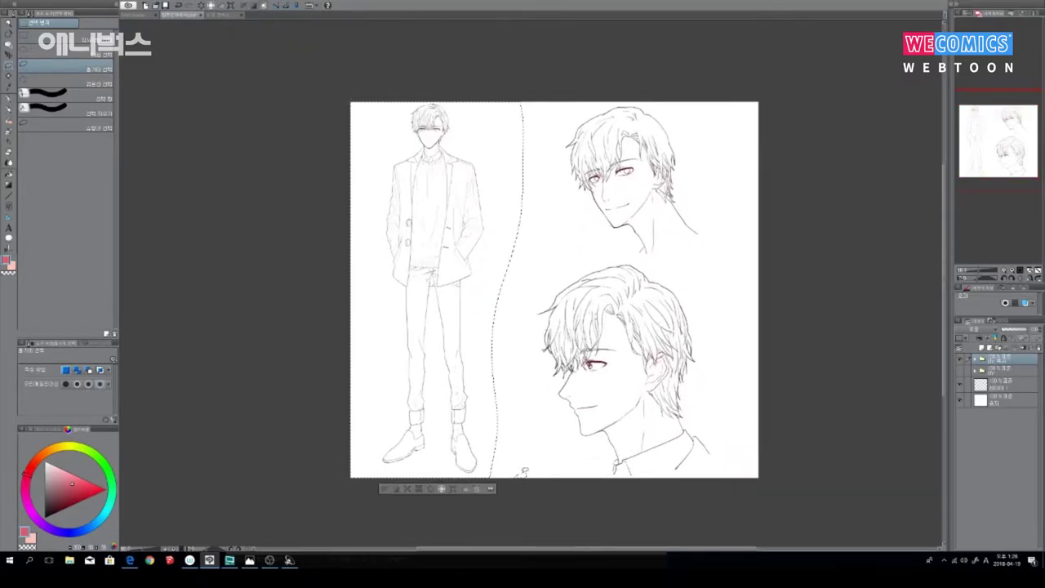
Step: Paste the full-body figure into the new canvas, enlarge it to nearly the full canvas height and centre it
click(222, 16)
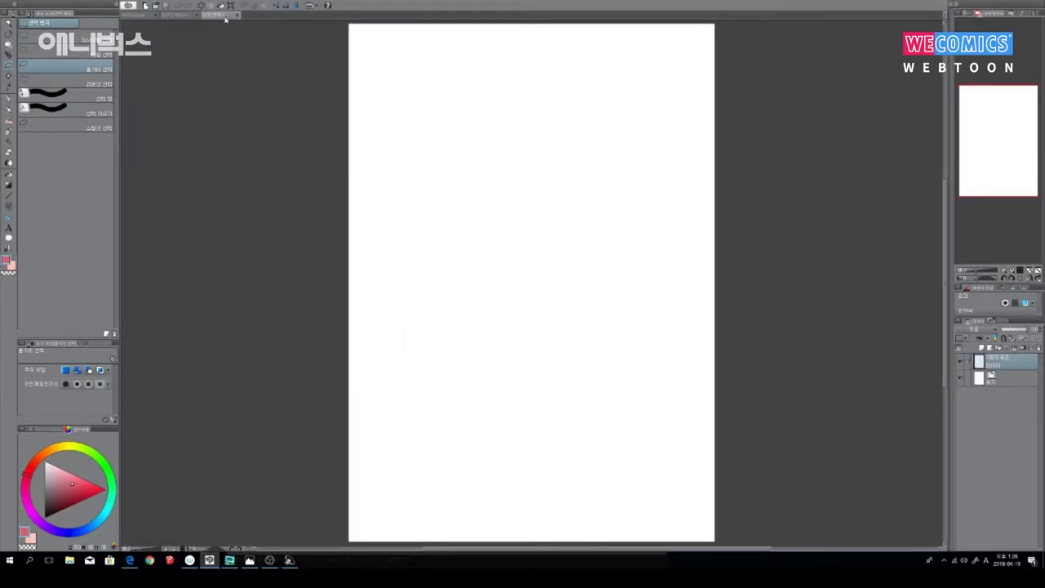
key(ctrl+v)
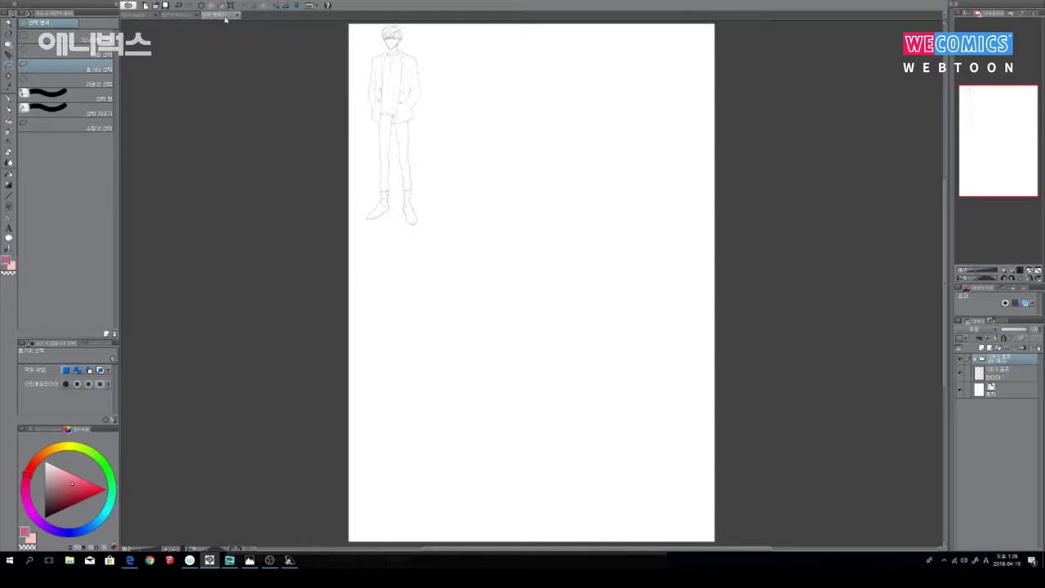
key(ctrl+t)
drag(410, 195, 627, 532)
drag(500, 46, 505, 29)
drag(483, 208, 559, 222)
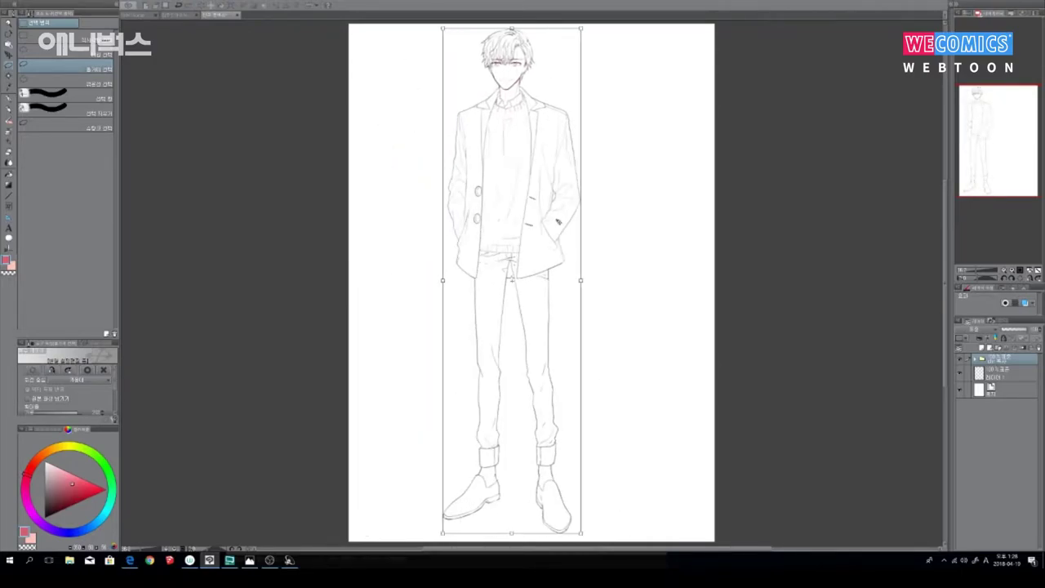
key(Return)
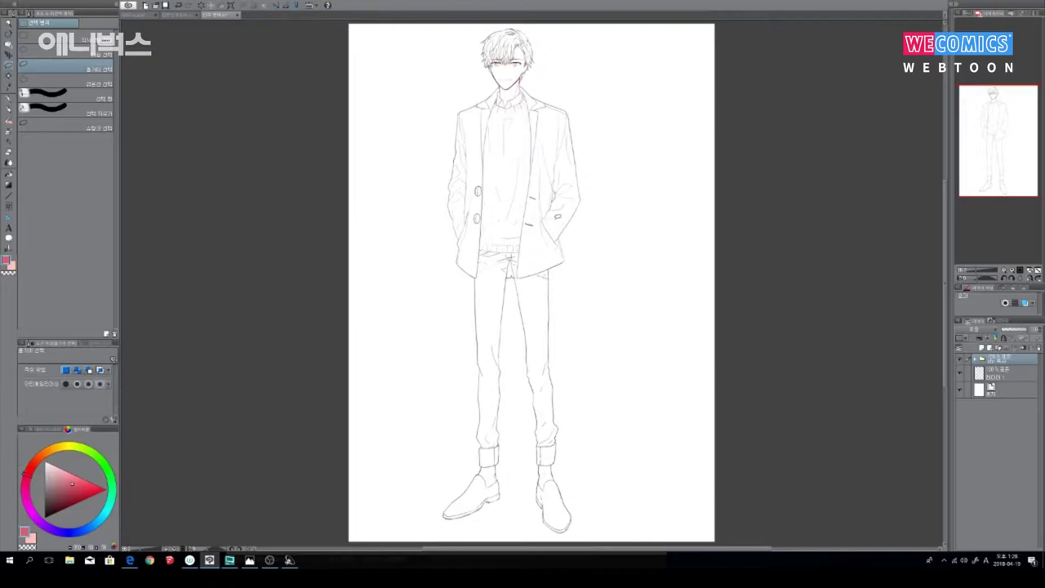
Step: Lower the opacity of the pasted sketch folder and add a new raster layer above it
scroll(562, 221, up, 5)
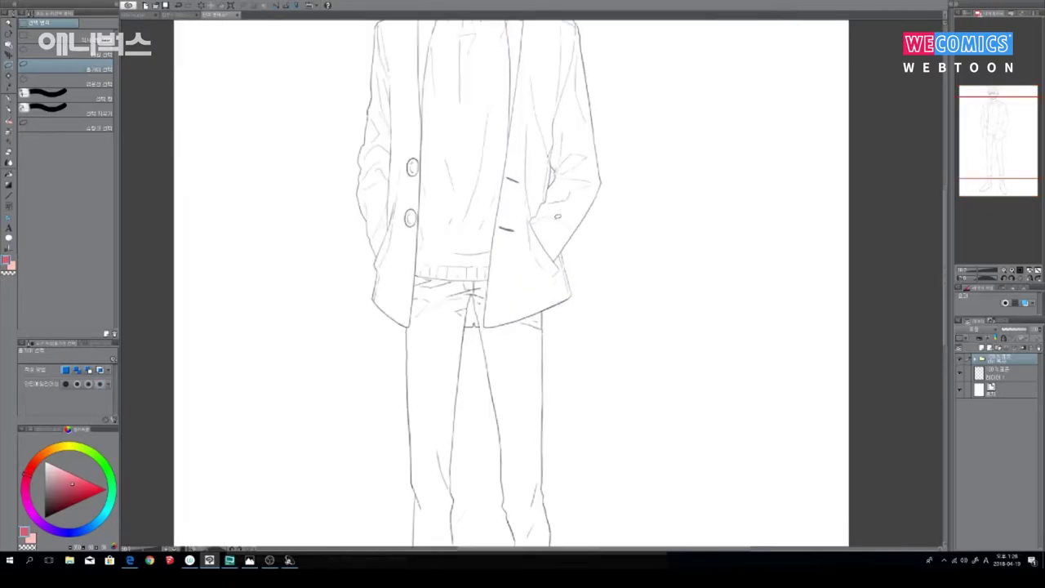
drag(529, 142, 554, 376)
drag(556, 171, 585, 394)
drag(590, 299, 637, 314)
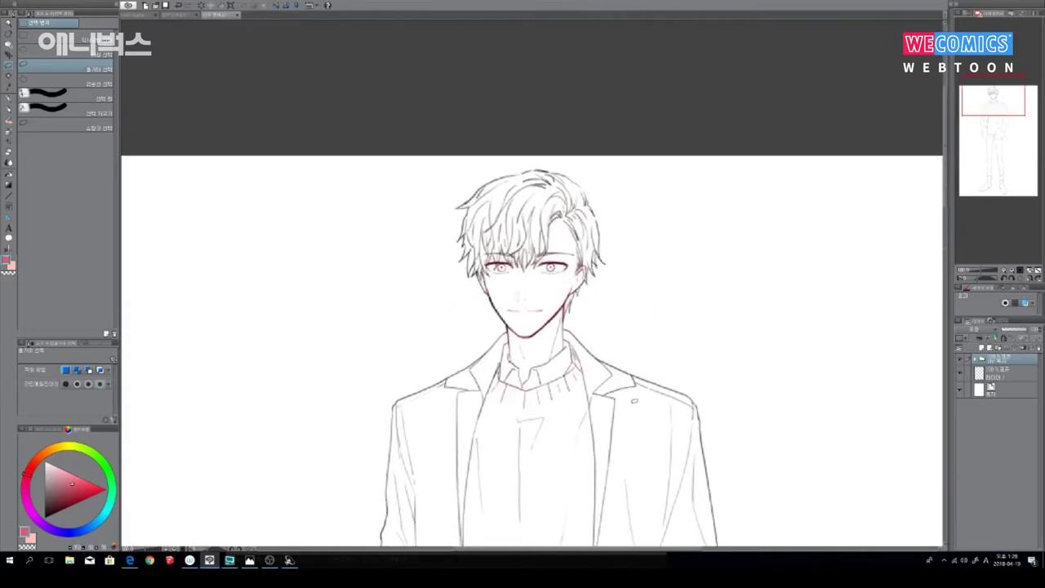
click(1018, 330)
drag(1018, 331, 1012, 330)
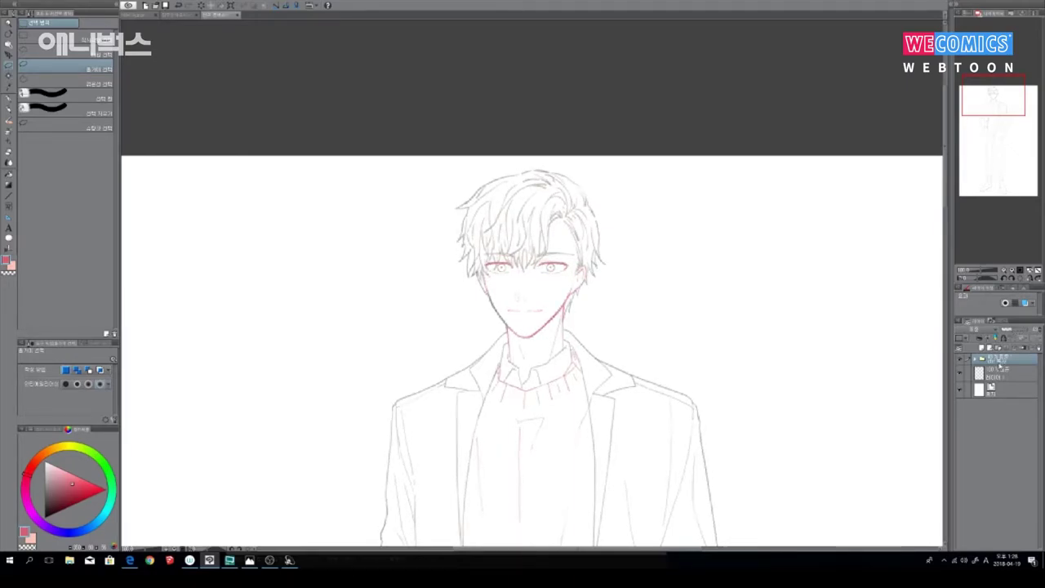
key(ctrl+shift+n)
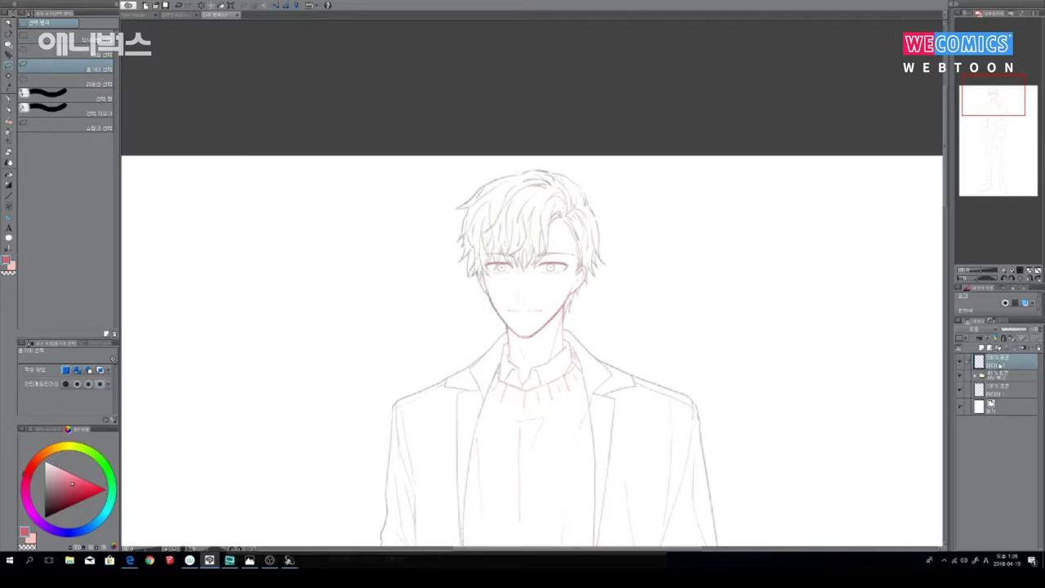
Step: Set the drawing colour to black and switch to a pencil brush, trying a test stroke over the fringe
key(ctrl+plus)
drag(71, 490, 14, 553)
drag(556, 266, 586, 338)
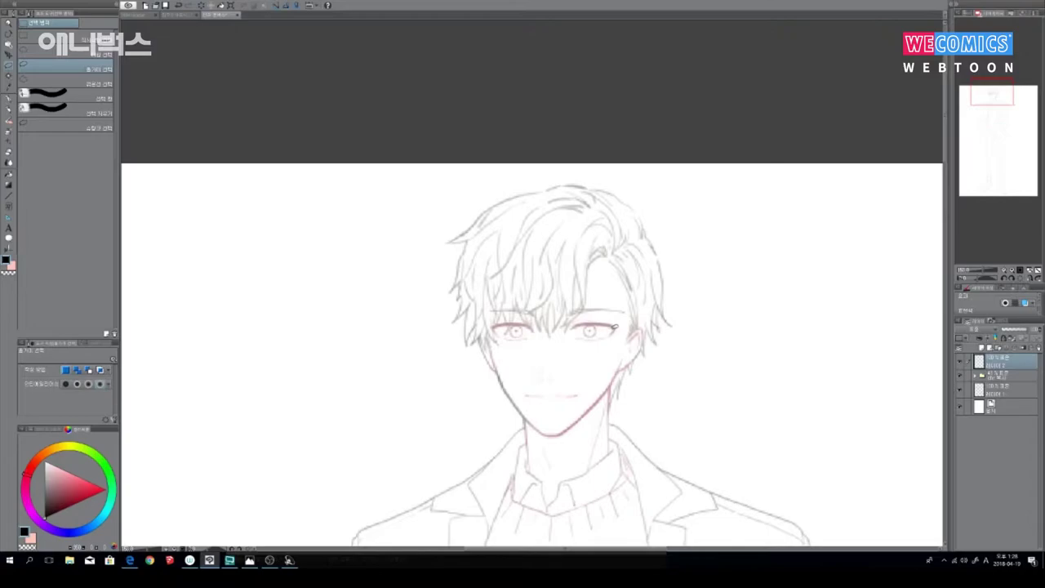
scroll(615, 327, up, 1)
key(p)
key(p)
mouse_move(545, 216)
mouse_down()
mouse_move(533, 247)
mouse_move(545, 288)
mouse_up()
key(ctrl+z)
key(ctrl+z)
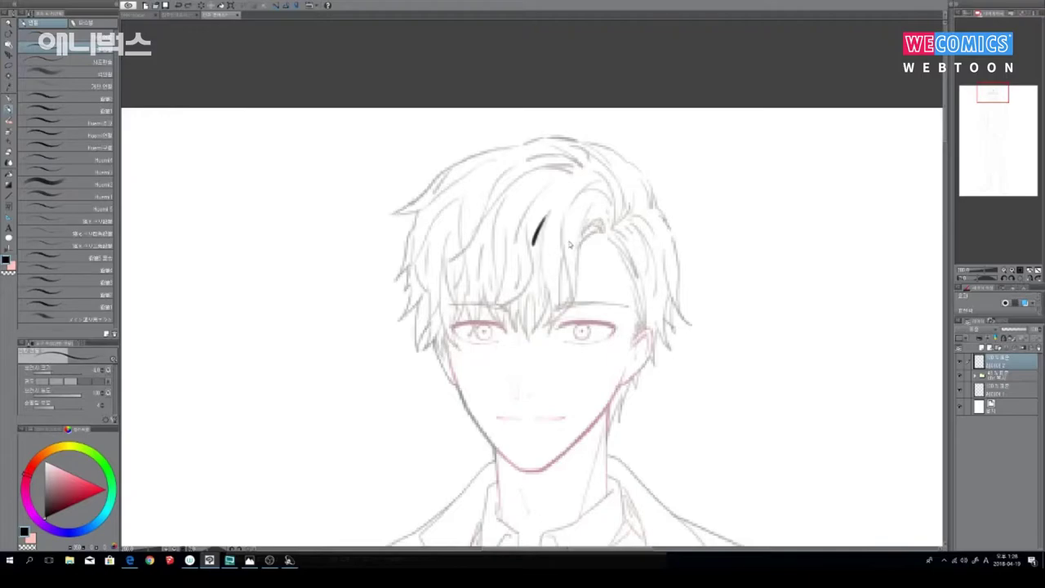
Step: Ink the fringe strands left of the parting and the long curved strands at the crown over the faded sketch
drag(548, 214, 534, 329)
mouse_move(539, 292)
mouse_down()
mouse_move(530, 334)
mouse_move(525, 308)
mouse_move(523, 329)
mouse_up()
mouse_move(520, 299)
mouse_down()
mouse_move(516, 319)
mouse_move(527, 334)
mouse_up()
drag(514, 300, 519, 327)
mouse_move(527, 236)
mouse_down()
mouse_move(533, 276)
mouse_move(499, 311)
mouse_up()
drag(521, 268, 498, 311)
drag(528, 201, 490, 315)
drag(514, 294, 489, 314)
drag(499, 208, 490, 280)
drag(483, 241, 471, 315)
drag(468, 268, 473, 334)
mouse_move(484, 287)
mouse_down()
mouse_move(477, 316)
mouse_move(498, 330)
mouse_up()
drag(463, 257, 460, 296)
drag(453, 268, 466, 305)
drag(446, 227, 464, 303)
mouse_move(490, 204)
mouse_down()
mouse_move(449, 264)
mouse_move(523, 170)
mouse_move(574, 161)
mouse_up()
mouse_move(502, 171)
mouse_down()
mouse_move(485, 214)
mouse_move(564, 152)
mouse_move(579, 171)
mouse_up()
Step: Ink the pointed locks along the left side of the head and the left cheek and jawline
drag(475, 184, 457, 250)
mouse_move(456, 201)
mouse_down()
mouse_move(406, 281)
mouse_move(426, 268)
mouse_move(421, 296)
mouse_move(459, 351)
mouse_up()
drag(456, 300, 451, 346)
mouse_move(413, 281)
mouse_down()
mouse_move(398, 321)
mouse_move(406, 313)
mouse_move(417, 346)
mouse_up()
drag(436, 301, 419, 352)
mouse_move(441, 325)
mouse_down()
mouse_move(424, 351)
mouse_move(444, 353)
mouse_move(478, 426)
mouse_move(517, 471)
mouse_up()
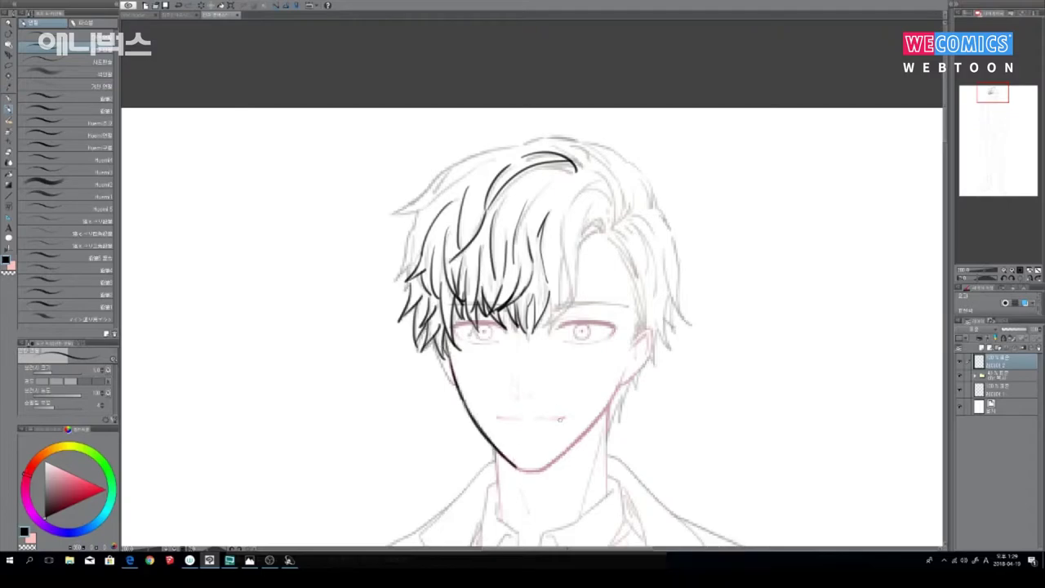
drag(433, 341, 456, 387)
Step: Ink the forelock strands beside the parting and the strands curving out of the parting
mouse_move(567, 208)
mouse_down()
mouse_move(562, 256)
mouse_move(574, 305)
mouse_up()
mouse_move(578, 252)
mouse_down()
mouse_move(567, 309)
mouse_move(548, 312)
mouse_up()
drag(564, 258, 549, 331)
drag(554, 295, 549, 331)
mouse_move(579, 257)
mouse_down()
mouse_move(600, 211)
mouse_move(603, 228)
mouse_move(594, 225)
mouse_move(604, 228)
mouse_move(610, 188)
mouse_move(611, 217)
mouse_up()
mouse_move(598, 168)
mouse_down()
mouse_move(615, 224)
mouse_move(624, 195)
mouse_move(629, 213)
mouse_up()
Step: Ink the swept hair strands and outer contour on the right side of the head down to the ear
drag(630, 188, 632, 260)
drag(604, 232, 642, 292)
mouse_move(622, 258)
mouse_down()
mouse_move(642, 306)
mouse_move(637, 337)
mouse_up()
drag(635, 234, 645, 260)
drag(647, 271, 651, 317)
drag(614, 224, 640, 265)
drag(619, 218, 656, 297)
drag(625, 215, 658, 236)
drag(642, 180, 653, 210)
drag(625, 160, 651, 186)
mouse_move(650, 184)
mouse_down()
mouse_move(678, 259)
mouse_move(677, 305)
mouse_up()
drag(662, 243, 688, 320)
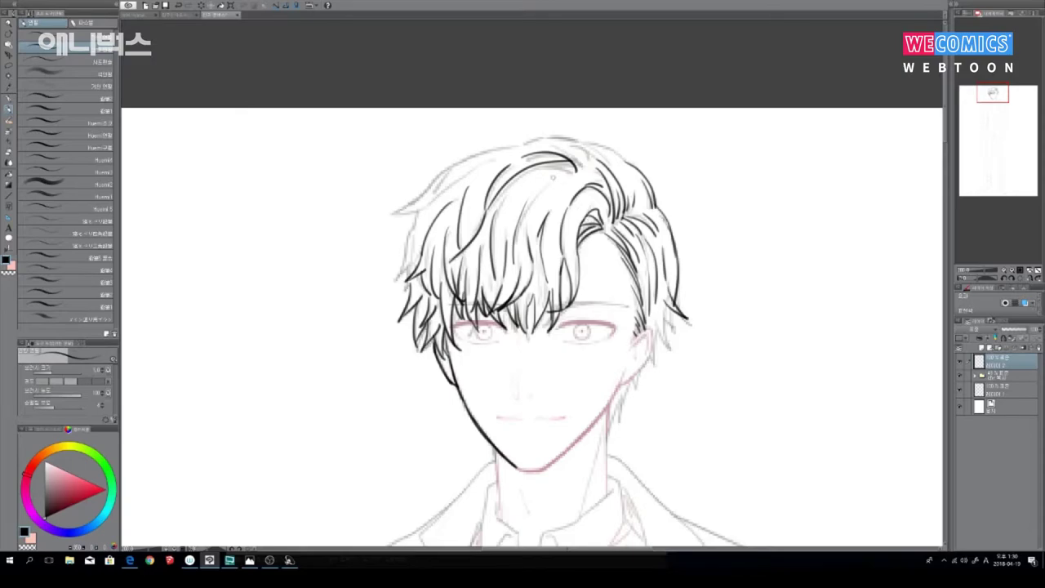
Step: Ink the top outline of the hair and its left outer contour with the flicked-out tip
drag(577, 171, 534, 196)
drag(562, 146, 584, 171)
mouse_move(518, 151)
mouse_down()
mouse_move(549, 139)
mouse_move(625, 165)
mouse_up()
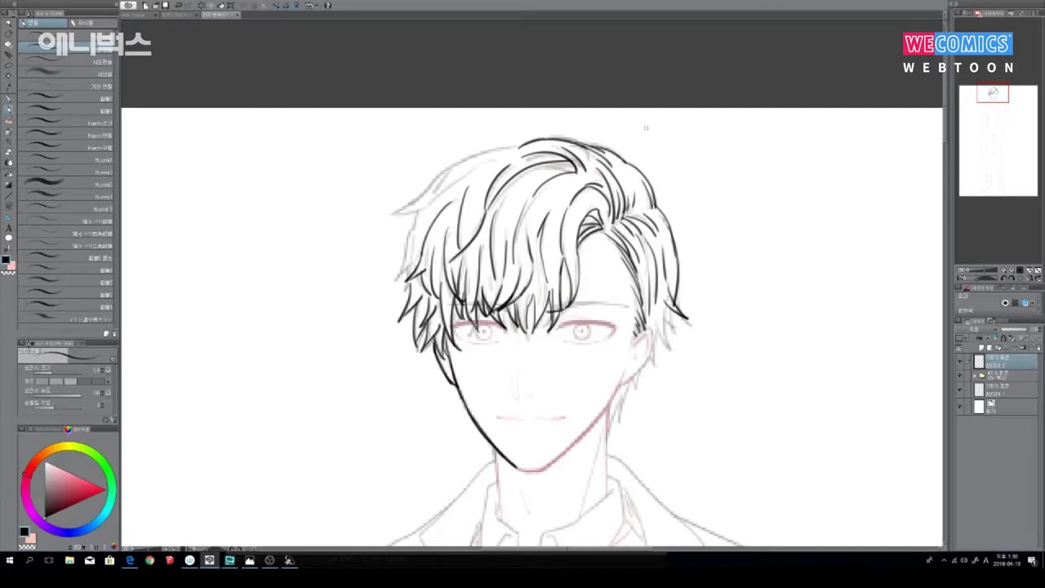
mouse_move(521, 145)
mouse_down()
mouse_move(458, 164)
mouse_move(386, 213)
mouse_move(423, 211)
mouse_up()
drag(445, 174, 430, 194)
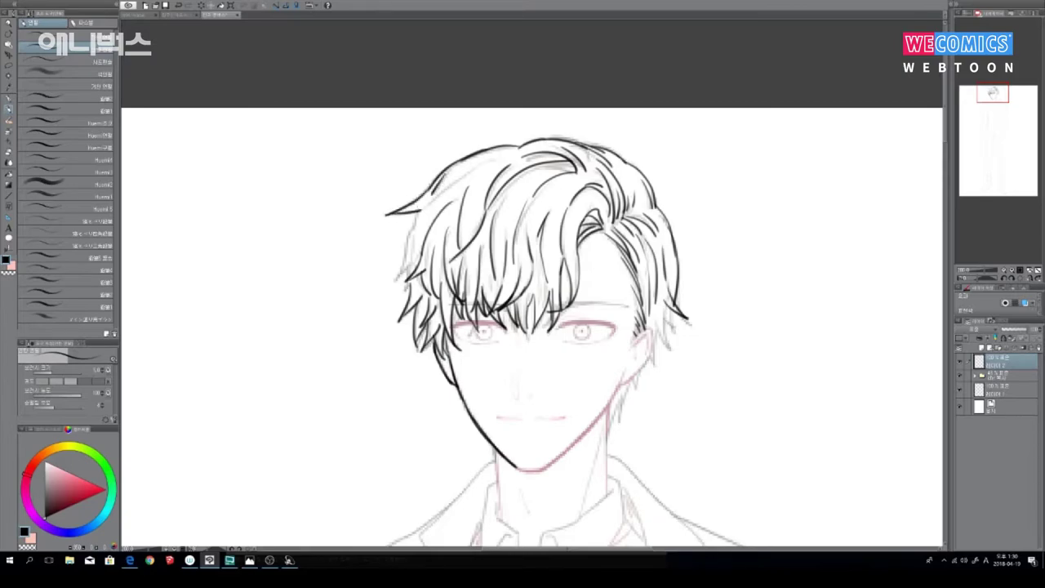
mouse_move(494, 161)
mouse_down()
mouse_move(419, 210)
mouse_move(391, 284)
mouse_move(410, 266)
mouse_up()
drag(410, 266, 406, 282)
drag(416, 229, 408, 271)
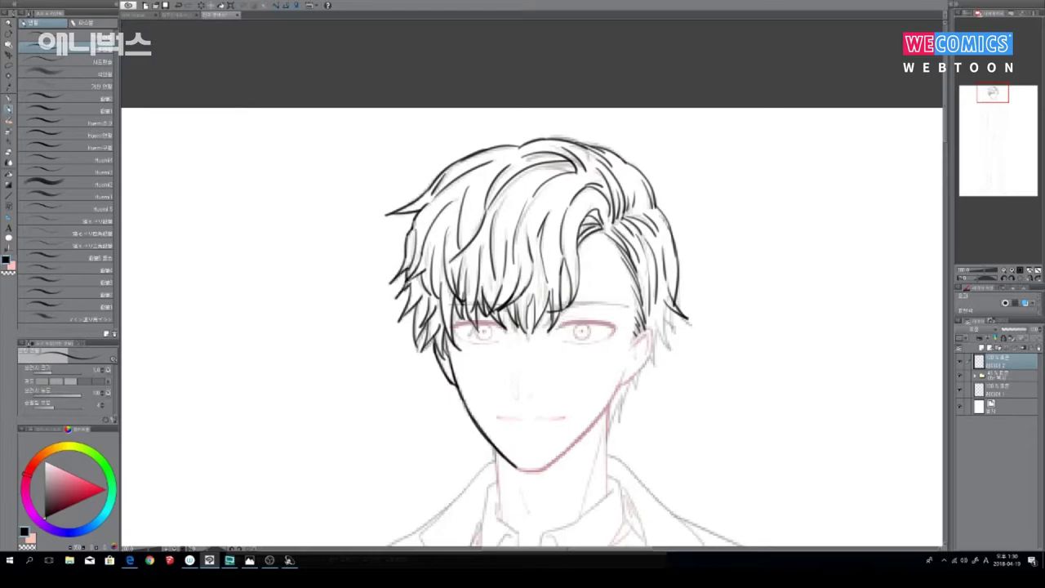
Step: Ink the right ear and the hair locks behind and below it
drag(632, 337, 653, 351)
mouse_move(620, 384)
mouse_down()
mouse_move(653, 352)
mouse_move(632, 351)
mouse_move(647, 353)
mouse_up()
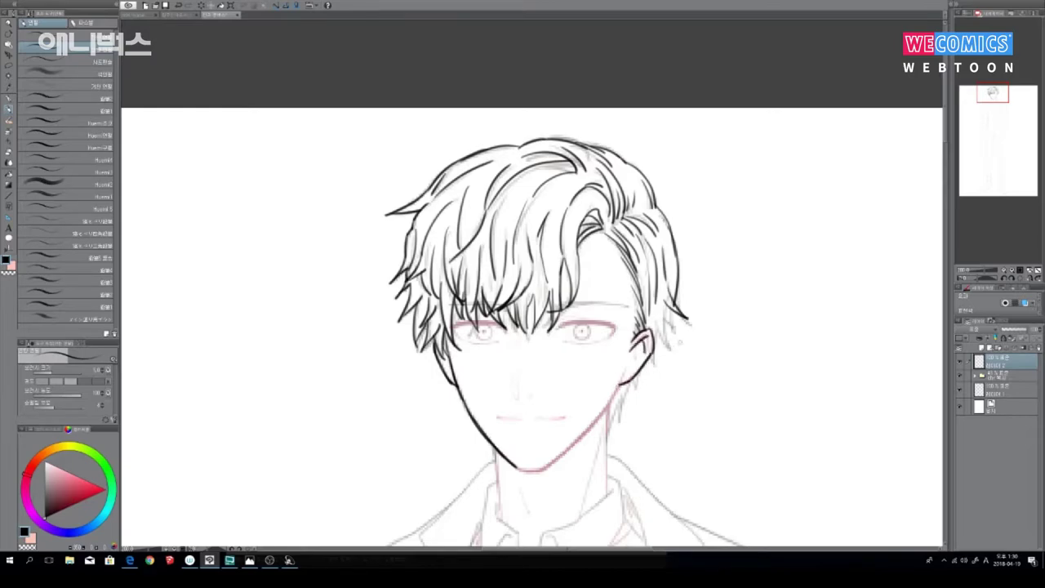
drag(674, 305, 654, 354)
drag(656, 350, 610, 423)
drag(624, 370, 603, 414)
Step: Ink the right jawline and chin, plus the lines of the neck
drag(543, 471, 606, 412)
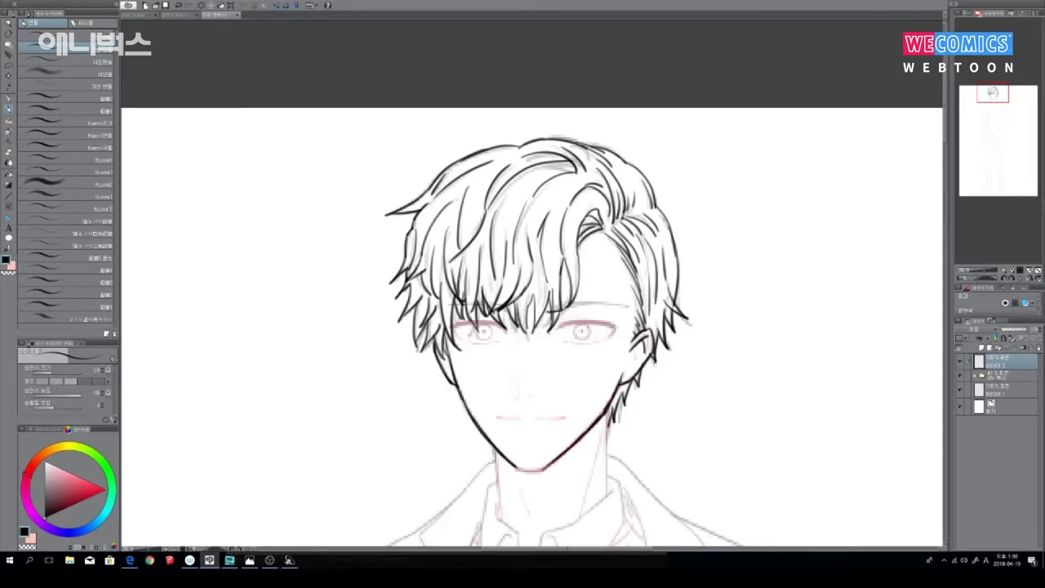
drag(522, 470, 552, 461)
scroll(534, 282, down, 5)
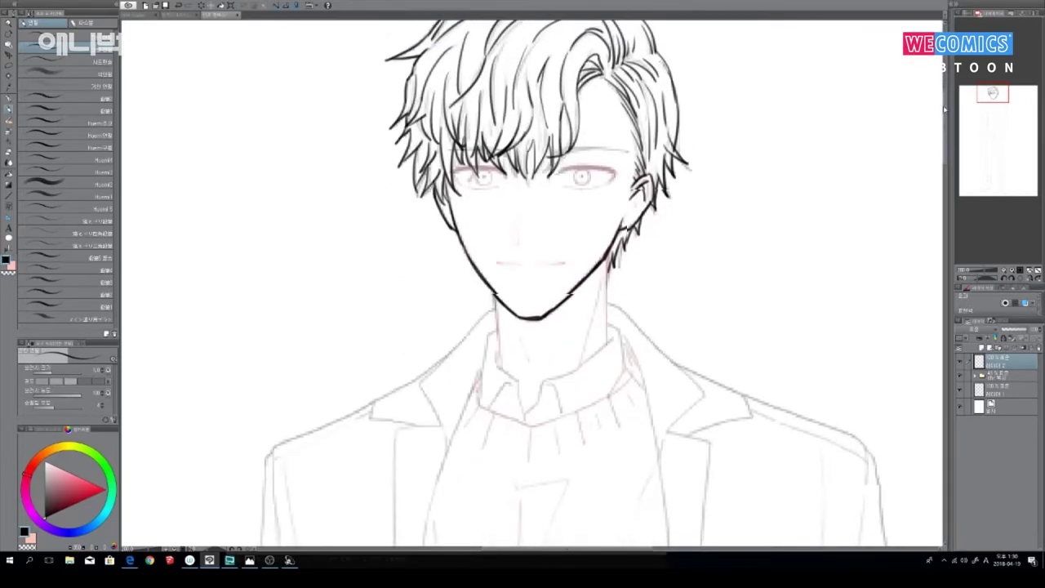
drag(609, 250, 606, 345)
drag(495, 292, 499, 369)
drag(595, 314, 577, 366)
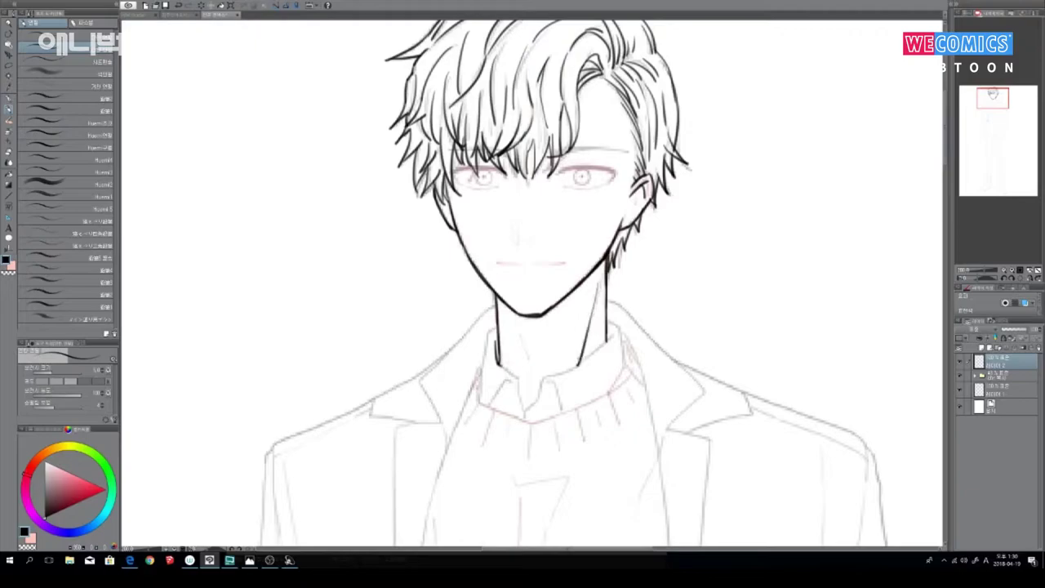
Step: Ink the shirt collar around the neck, including its front opening and both collar points
mouse_move(516, 330)
mouse_down()
mouse_move(531, 360)
mouse_move(518, 378)
mouse_move(528, 420)
mouse_move(539, 378)
mouse_move(613, 335)
mouse_move(626, 374)
mouse_up()
drag(547, 383, 563, 411)
drag(510, 378, 492, 406)
drag(488, 320, 483, 370)
drag(489, 320, 480, 407)
drag(481, 368, 478, 405)
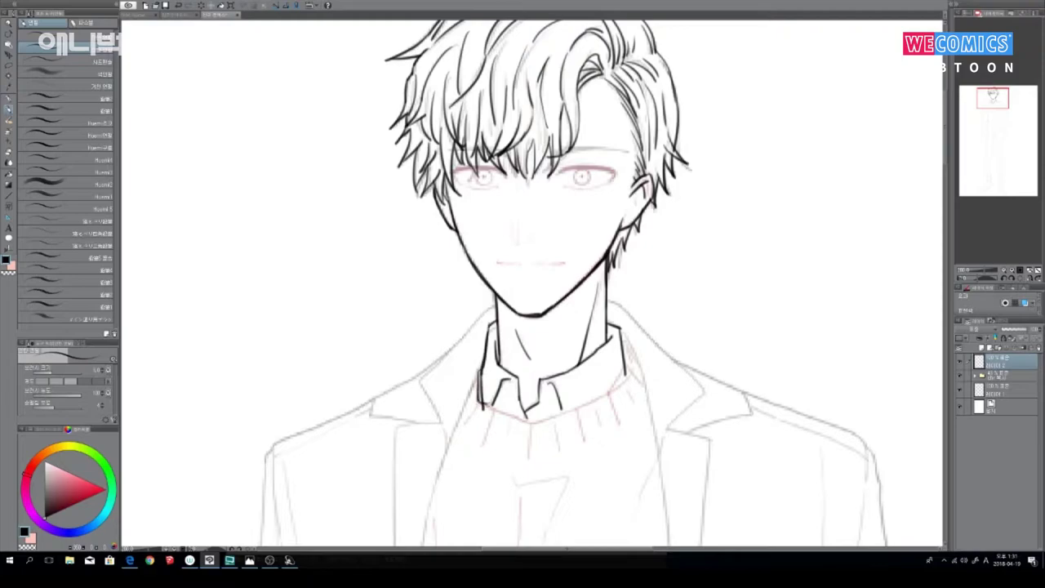
Step: Ink the sweater's neckline below the shirt collar and its short ribbing lines
mouse_move(481, 403)
mouse_down()
mouse_move(535, 423)
mouse_move(629, 378)
mouse_move(631, 366)
mouse_move(627, 381)
mouse_move(636, 363)
mouse_move(635, 403)
mouse_move(643, 387)
mouse_move(583, 429)
mouse_move(586, 444)
mouse_move(531, 444)
mouse_move(529, 457)
mouse_up()
mouse_move(507, 418)
mouse_down()
mouse_move(505, 445)
mouse_move(490, 433)
mouse_move(487, 442)
mouse_up()
drag(477, 408, 467, 423)
Step: Ink the left jacket collar and notched lapel, with the upper part of the jacket's inner edge
drag(480, 367, 438, 483)
mouse_move(495, 307)
mouse_down()
mouse_move(423, 379)
mouse_move(443, 428)
mouse_move(460, 420)
mouse_up()
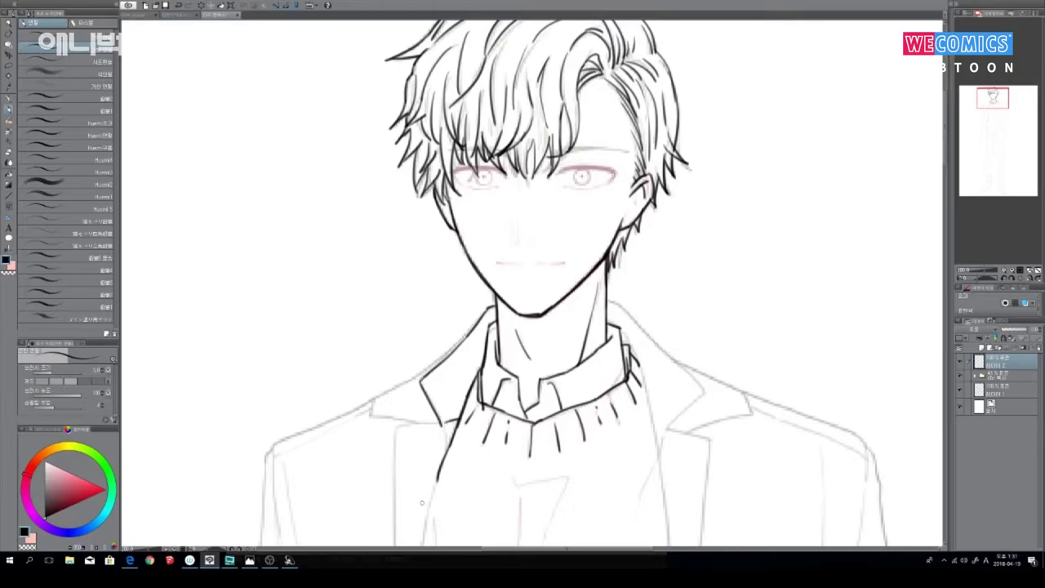
mouse_move(458, 344)
mouse_down()
mouse_move(376, 398)
mouse_move(372, 415)
mouse_move(441, 425)
mouse_up()
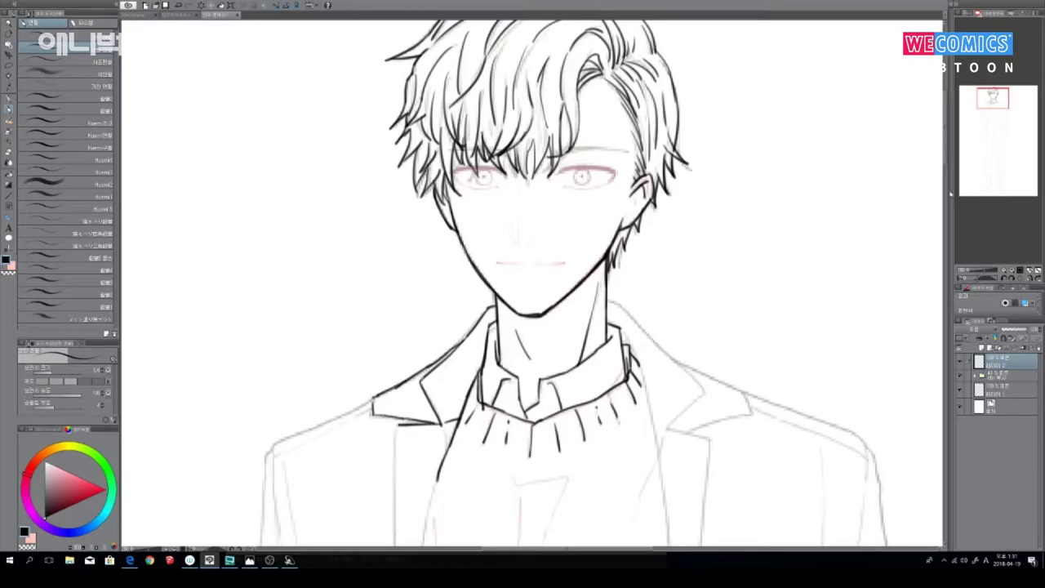
Step: Ink the left jacket front's long opening edge and lapel line down the chest
scroll(376, 539, down, 5)
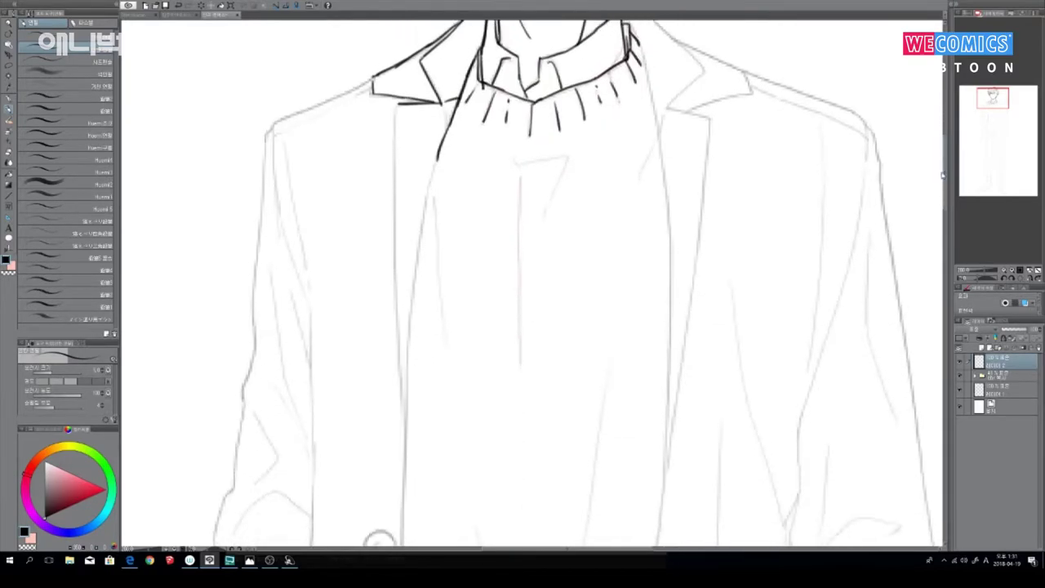
mouse_move(398, 99)
mouse_down()
mouse_move(393, 128)
mouse_move(432, 173)
mouse_move(420, 220)
mouse_up()
drag(430, 181, 409, 454)
drag(396, 121, 403, 541)
Step: Ink the left jacket sleeve with its folds and outer contour, plus the left shoulder seam
mouse_move(286, 141)
mouse_down()
mouse_move(307, 299)
mouse_move(281, 229)
mouse_move(297, 273)
mouse_up()
drag(308, 312, 309, 326)
drag(285, 268, 310, 391)
drag(270, 252, 312, 449)
drag(270, 375, 293, 421)
drag(309, 379, 315, 518)
drag(253, 408, 270, 437)
drag(266, 451, 276, 477)
mouse_move(278, 121)
mouse_down()
mouse_move(265, 137)
mouse_move(255, 351)
mouse_move(235, 482)
mouse_move(213, 539)
mouse_up()
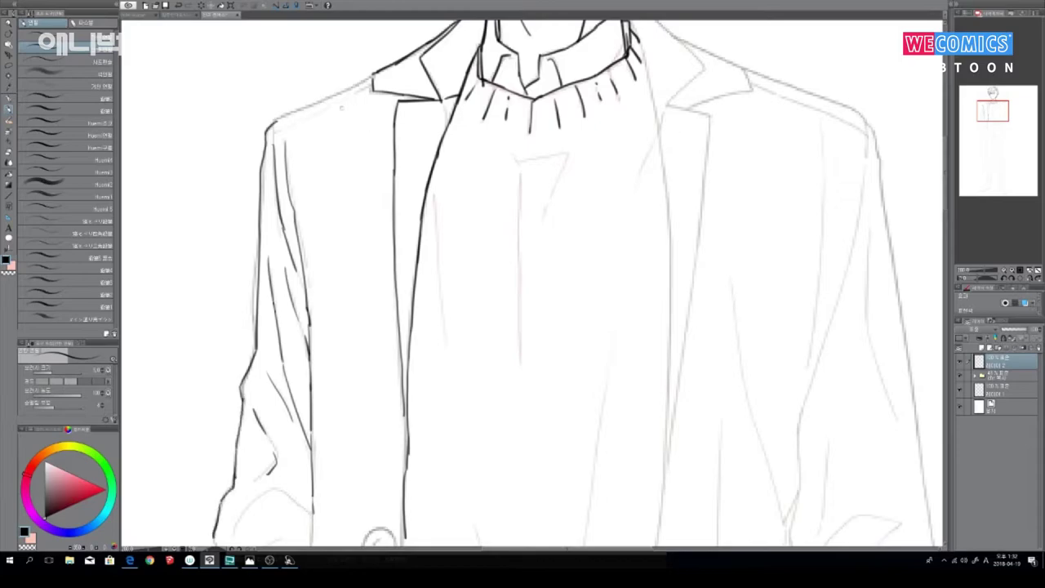
mouse_move(276, 123)
mouse_down()
mouse_move(368, 80)
mouse_move(342, 112)
mouse_move(317, 116)
mouse_move(271, 159)
mouse_up()
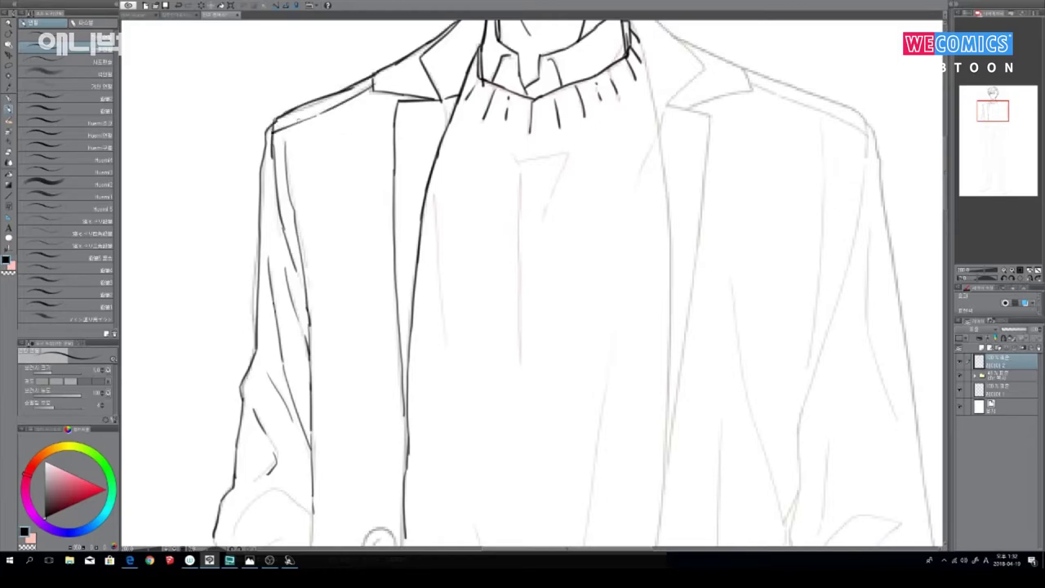
Step: Ink the right jacket lapel's notch and long outer line, plus the right front's inner edge down the chest
drag(946, 192, 946, 176)
mouse_move(619, 133)
mouse_down()
mouse_move(637, 154)
mouse_move(665, 283)
mouse_up()
mouse_move(604, 99)
mouse_down()
mouse_move(702, 192)
mouse_move(658, 253)
mouse_move(684, 231)
mouse_move(711, 239)
mouse_up()
drag(948, 148, 954, 178)
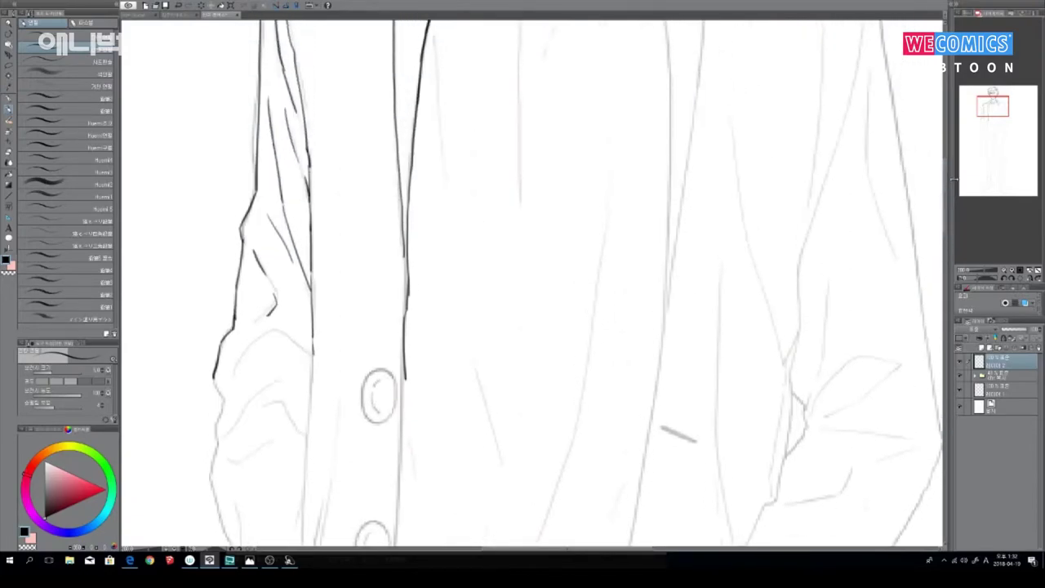
mouse_move(946, 218)
mouse_down()
mouse_move(949, 187)
mouse_move(947, 204)
mouse_up()
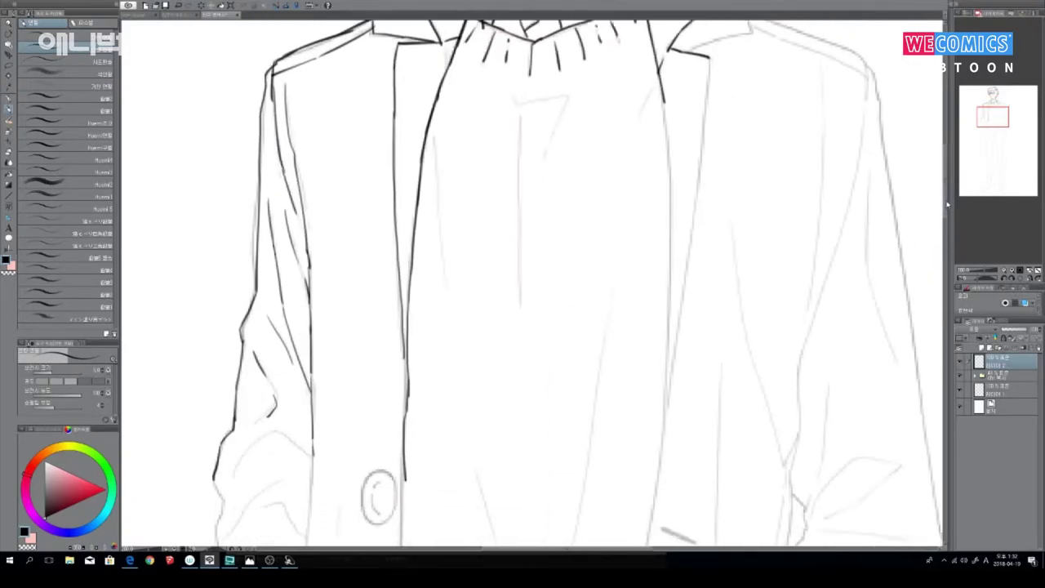
drag(709, 56, 665, 407)
mouse_move(663, 95)
mouse_down()
mouse_move(669, 366)
mouse_move(657, 480)
mouse_up()
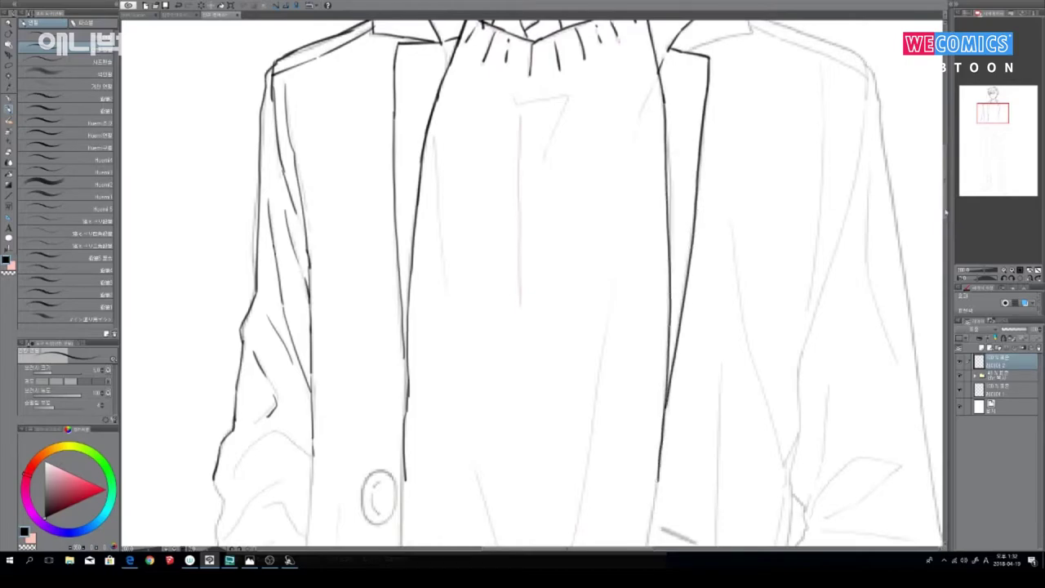
Step: Extend both jacket opening edges down past the sweater hem and ink the two round buttons on the left front
scroll(531, 286, down, 5)
drag(657, 111, 601, 516)
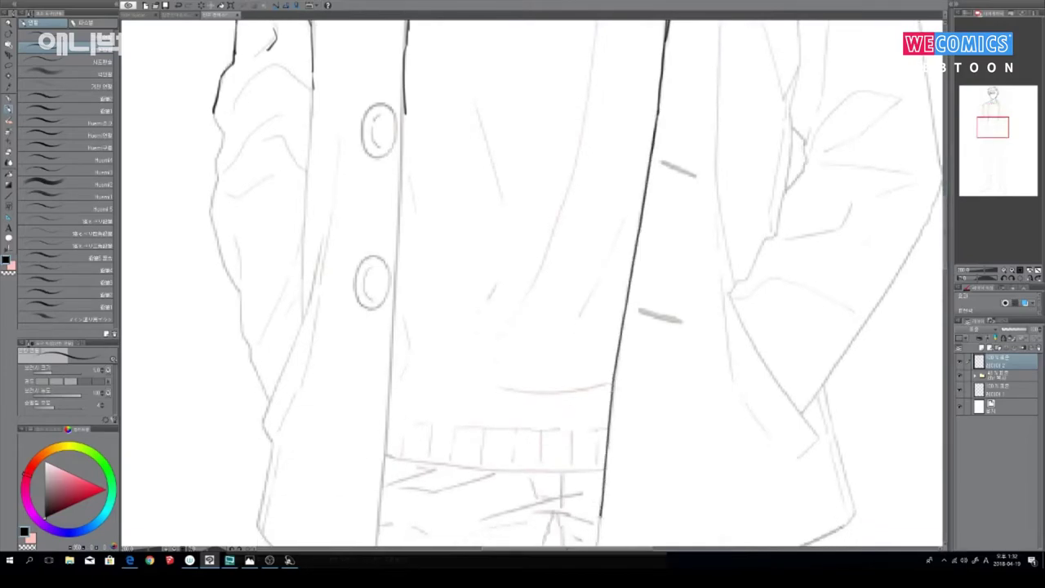
drag(404, 114, 387, 519)
mouse_move(379, 259)
mouse_down()
mouse_move(355, 278)
mouse_move(356, 300)
mouse_move(374, 309)
mouse_move(388, 292)
mouse_move(381, 303)
mouse_move(363, 290)
mouse_move(372, 298)
mouse_up()
mouse_move(379, 102)
mouse_down()
mouse_move(361, 120)
mouse_move(387, 146)
mouse_move(390, 105)
mouse_move(396, 132)
mouse_move(374, 159)
mouse_move(375, 145)
mouse_up()
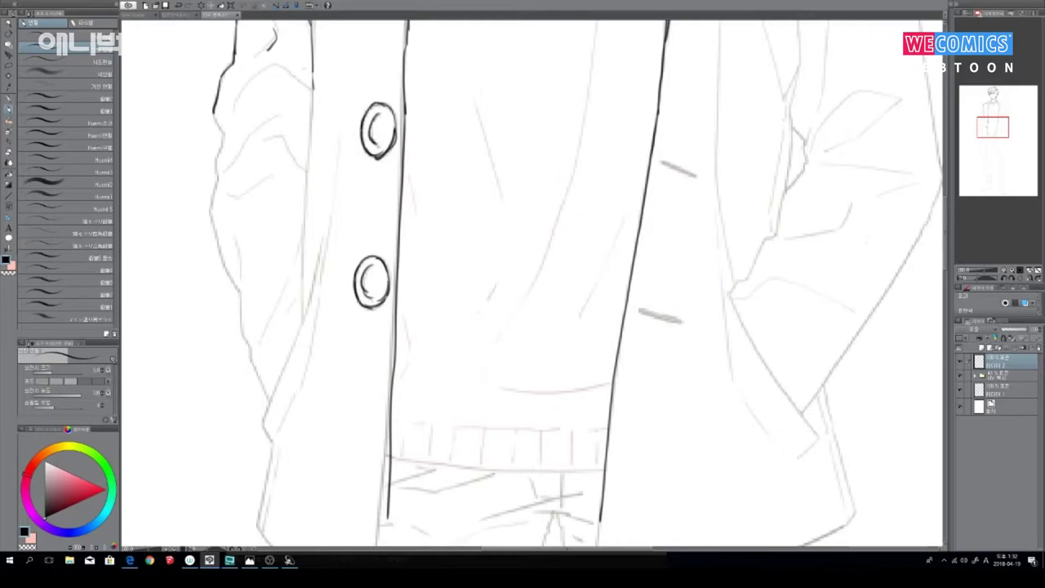
Step: Ink the lower left jacket side with its folds, the outer hem edge and the sleeve's lower contour
drag(315, 75, 305, 307)
mouse_move(330, 175)
mouse_down()
mouse_move(305, 304)
mouse_move(260, 420)
mouse_move(272, 441)
mouse_move(315, 326)
mouse_up()
drag(273, 441, 260, 533)
drag(276, 454, 263, 531)
mouse_move(242, 287)
mouse_down()
mouse_move(252, 364)
mouse_move(270, 402)
mouse_up()
drag(260, 332, 302, 237)
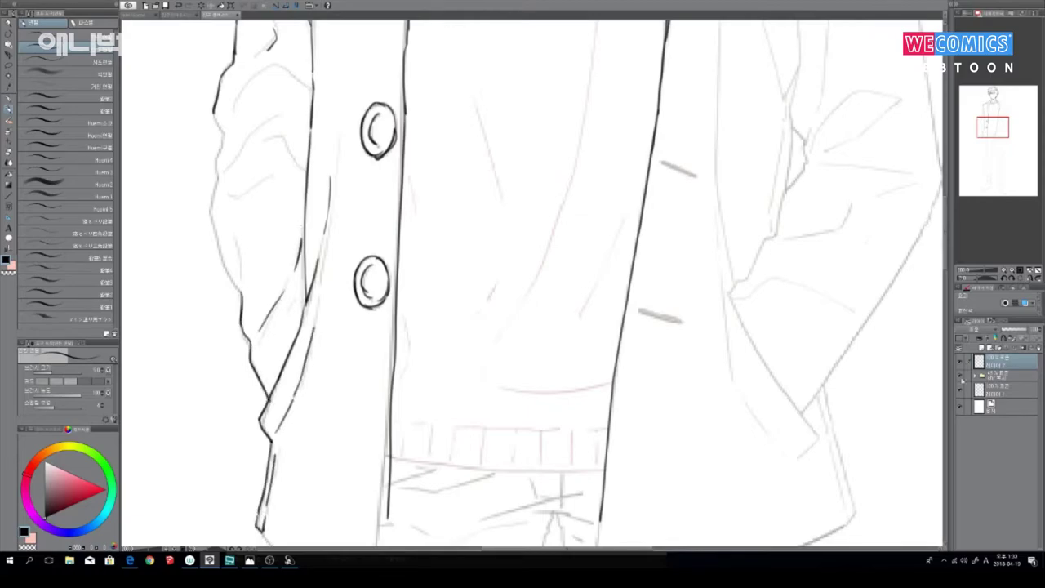
Step: Hide the ink layer and show the sketch folder alone at 100% opacity around the head
click(961, 376)
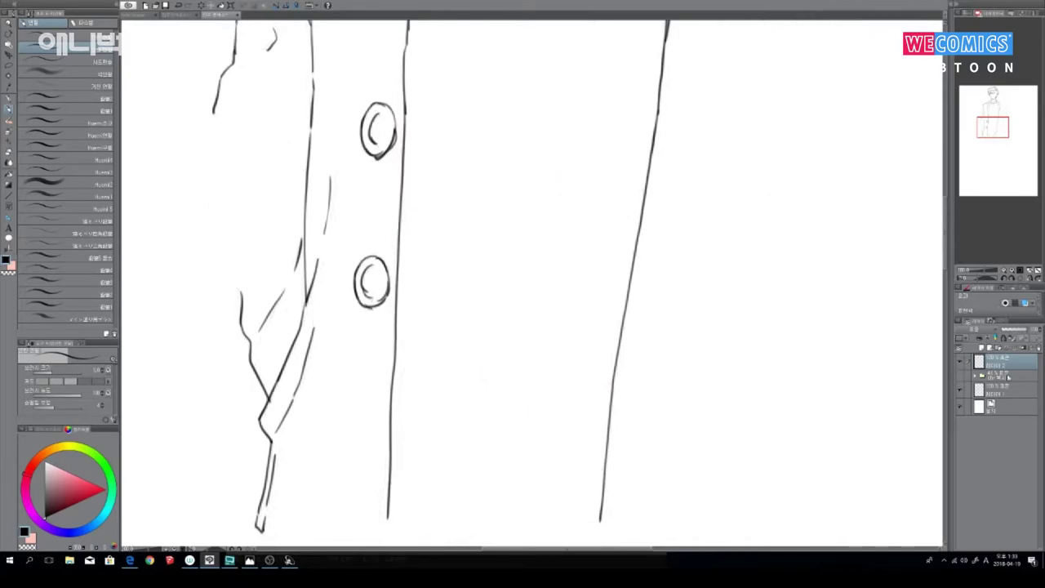
click(1008, 377)
click(960, 362)
click(960, 377)
drag(1018, 330, 1044, 332)
click(946, 353)
drag(946, 306, 931, 135)
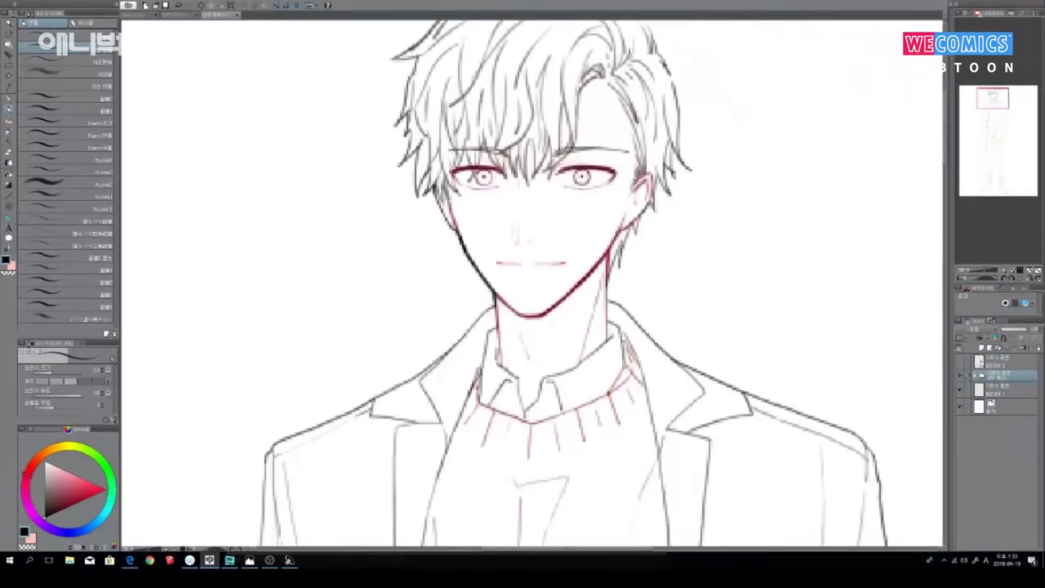
Step: Compare the head's ink lines with the sketch by alternating the visibility of the ink layer and sketch folder
click(963, 377)
click(962, 364)
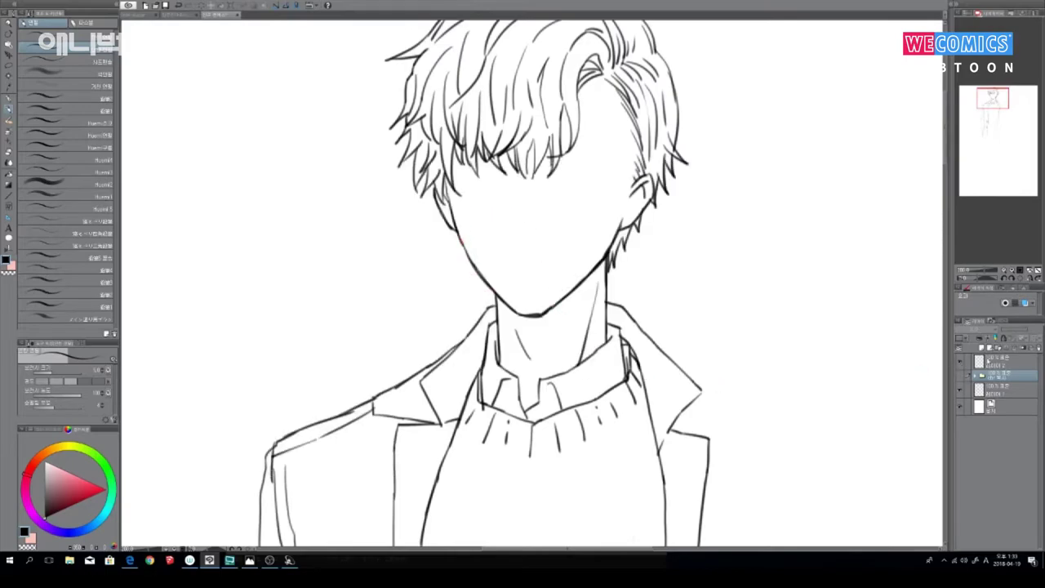
click(961, 365)
click(962, 378)
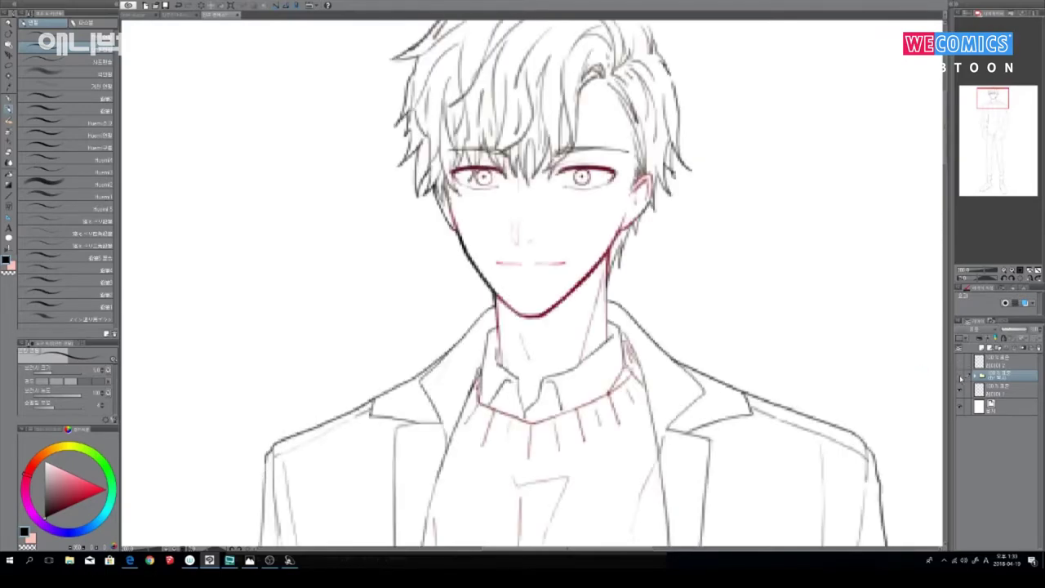
click(962, 377)
click(962, 364)
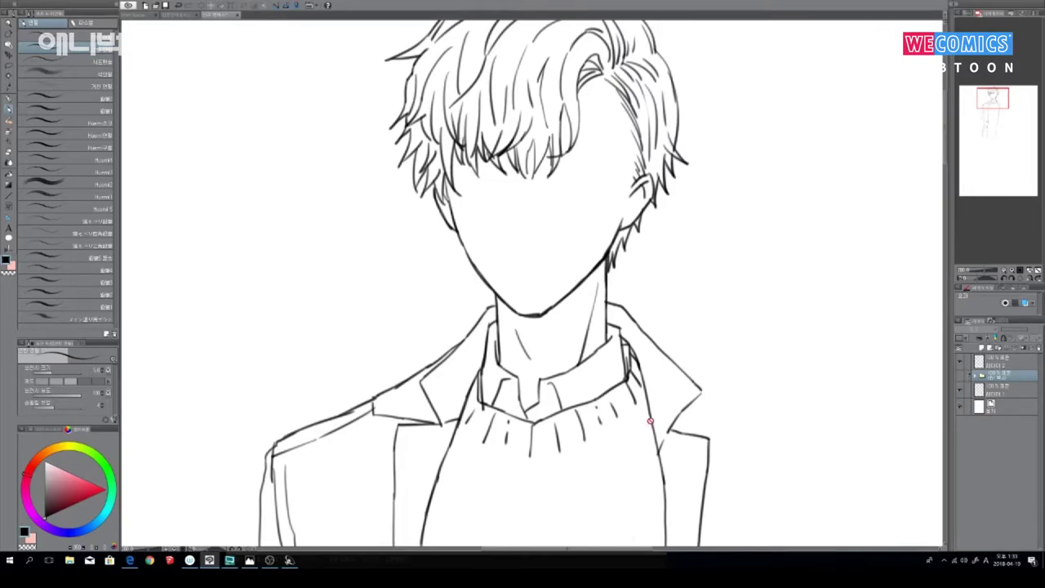
Step: Clean up and re-ink the chin line on the ink layer
click(1004, 367)
key(p)
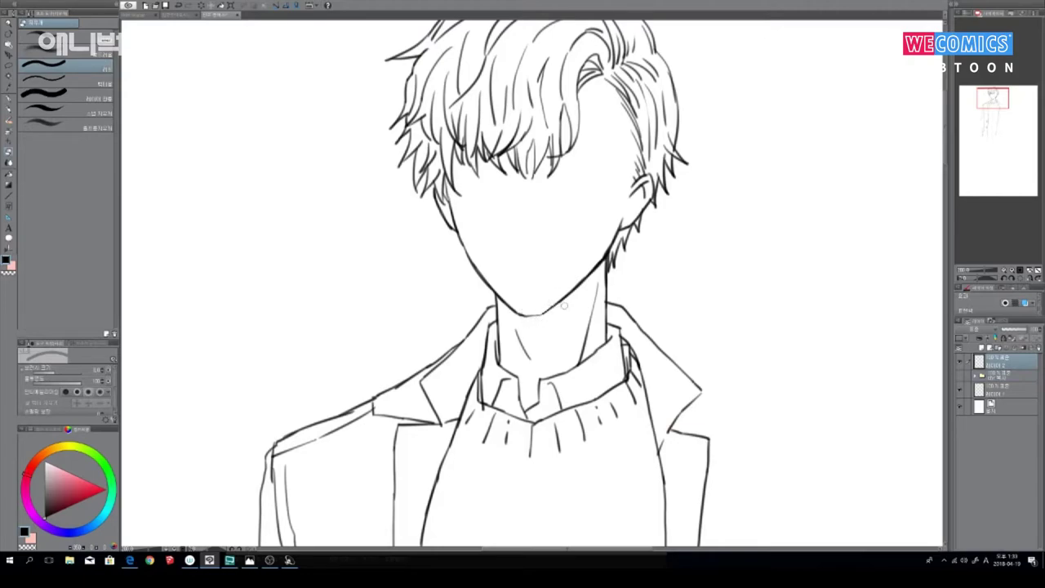
key(p)
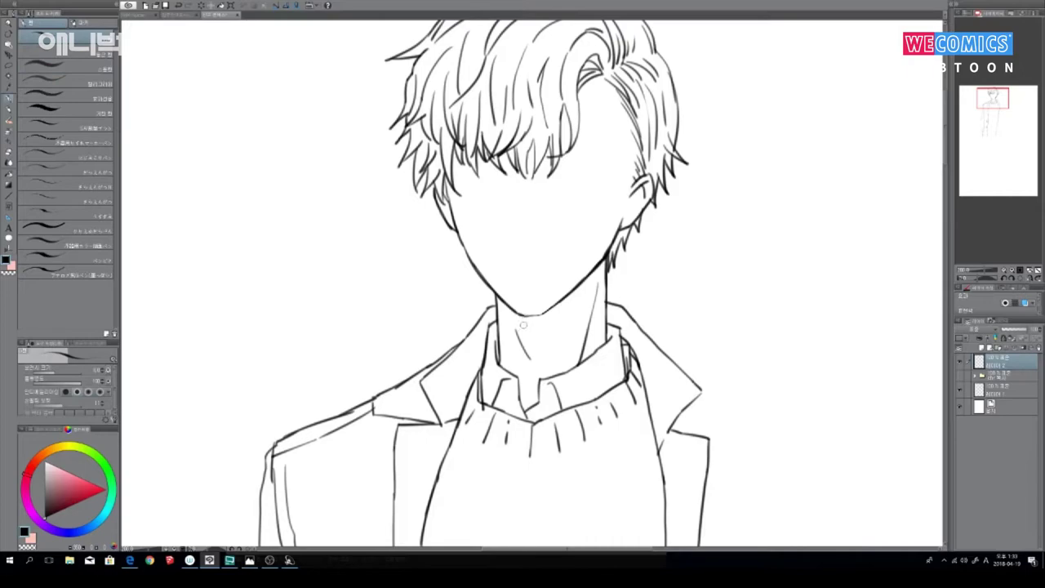
key(p)
mouse_move(521, 315)
mouse_down()
mouse_move(546, 315)
mouse_move(564, 297)
mouse_up()
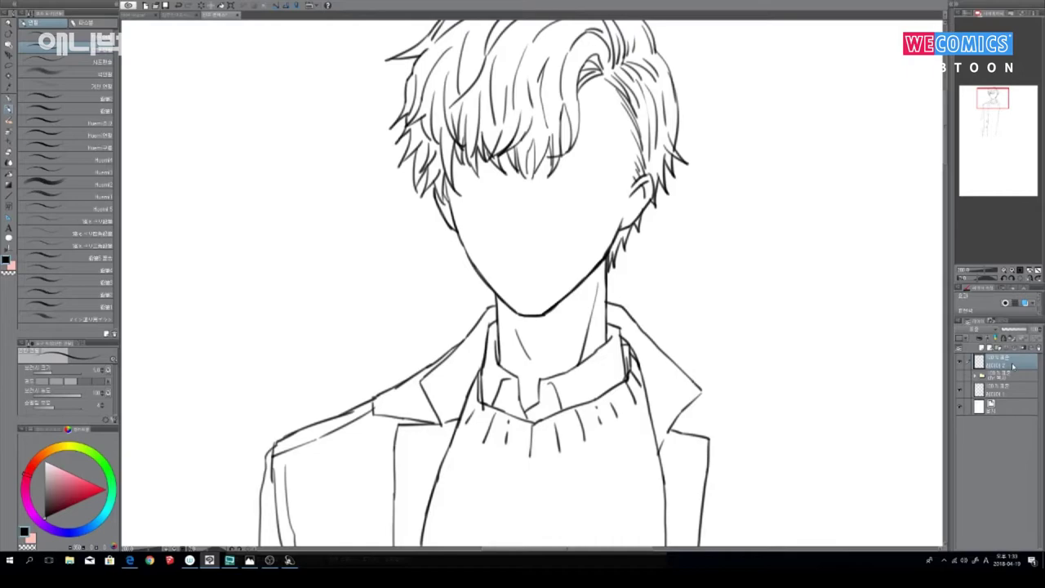
Step: Add a new layer above the ink layer, lower the sketch folder's opacity, and make the new layer active
click(60, 468)
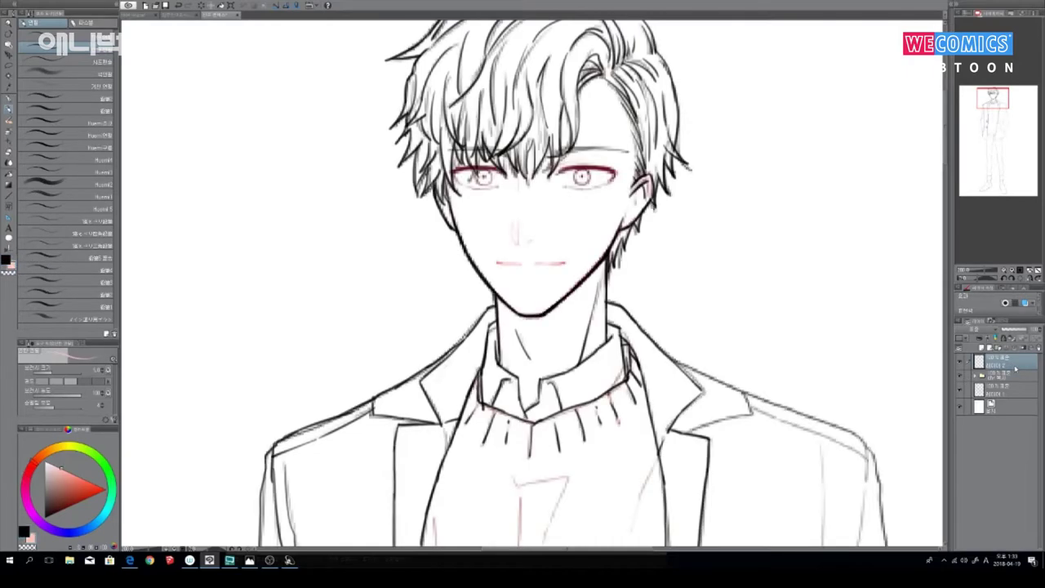
key(ctrl+shift+n)
click(1001, 394)
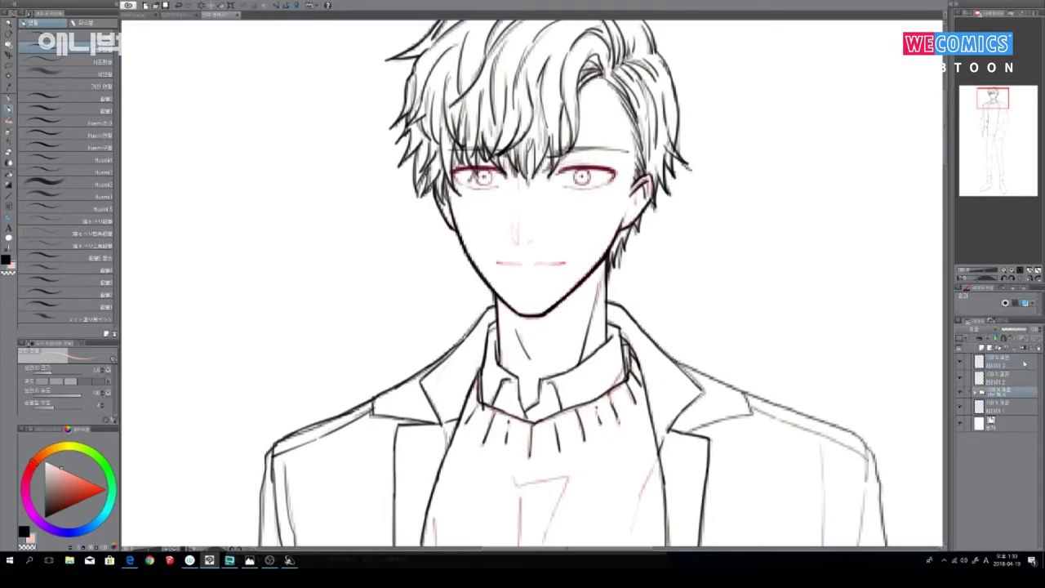
click(1015, 329)
click(1001, 369)
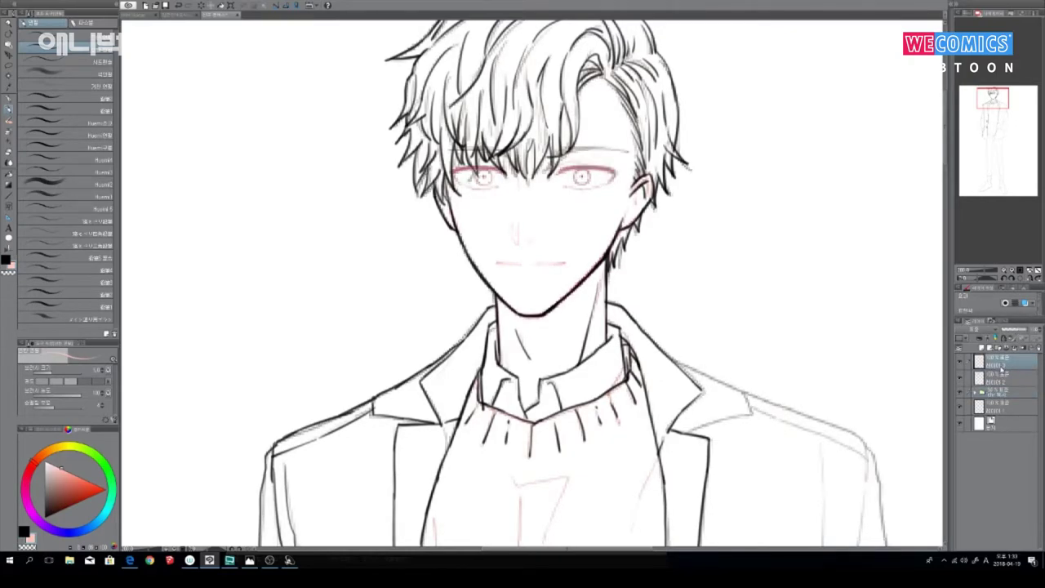
Step: Ink the right eye in black on the new layer, with its upper and lower lids, iris and eyelid crease
key(ctrl+plus)
key(ctrl+plus)
drag(543, 313, 565, 413)
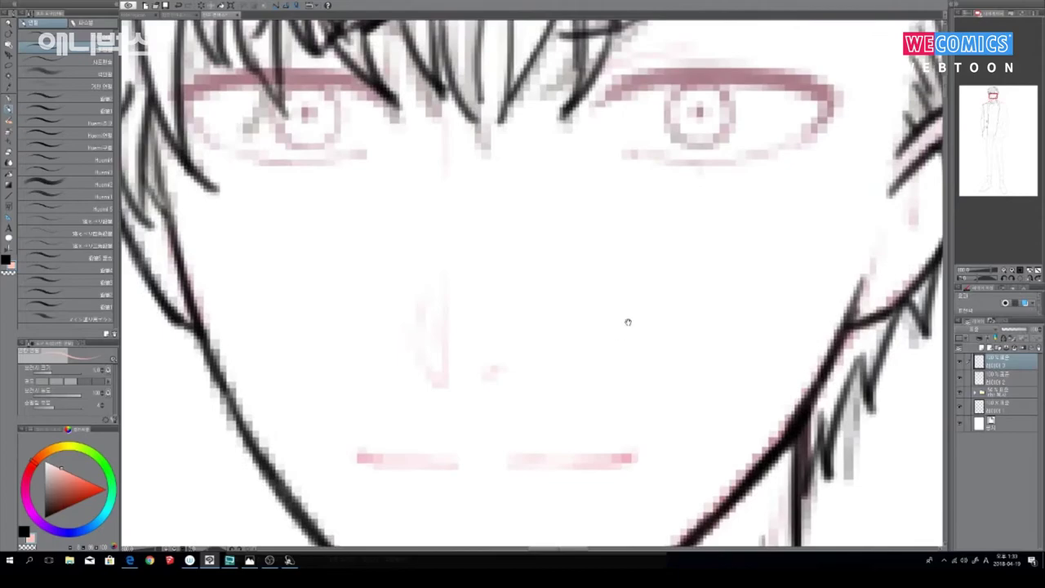
drag(613, 266, 655, 359)
drag(56, 500, 45, 512)
scroll(572, 286, up, 3)
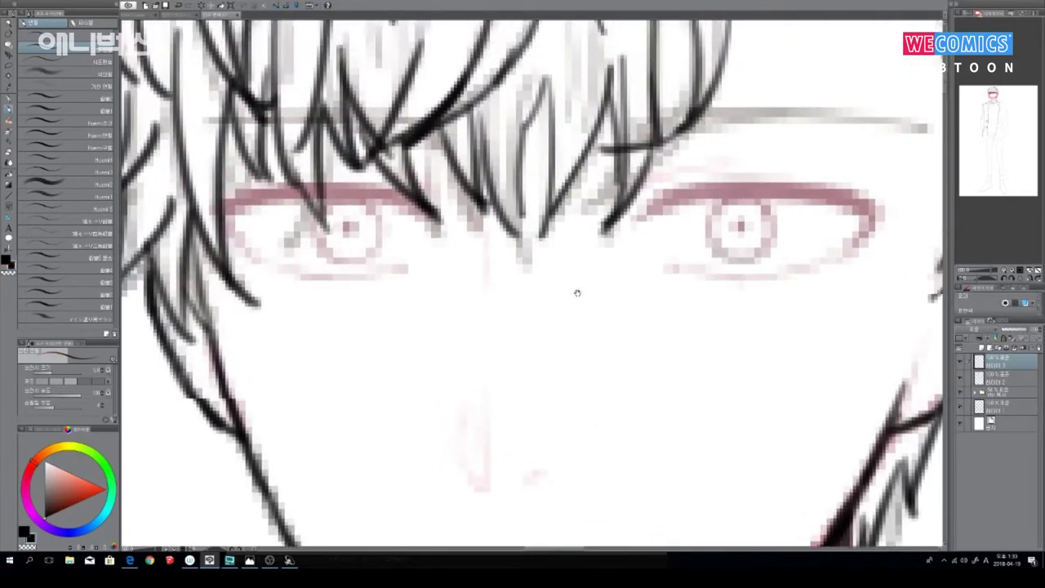
mouse_move(581, 387)
mouse_down()
mouse_move(642, 356)
mouse_move(590, 360)
mouse_move(765, 353)
mouse_up()
mouse_move(612, 364)
mouse_down()
mouse_move(813, 393)
mouse_move(758, 433)
mouse_move(612, 441)
mouse_up()
mouse_move(671, 363)
mouse_down()
mouse_move(644, 408)
mouse_move(705, 393)
mouse_move(712, 377)
mouse_move(688, 365)
mouse_up()
drag(585, 356, 711, 337)
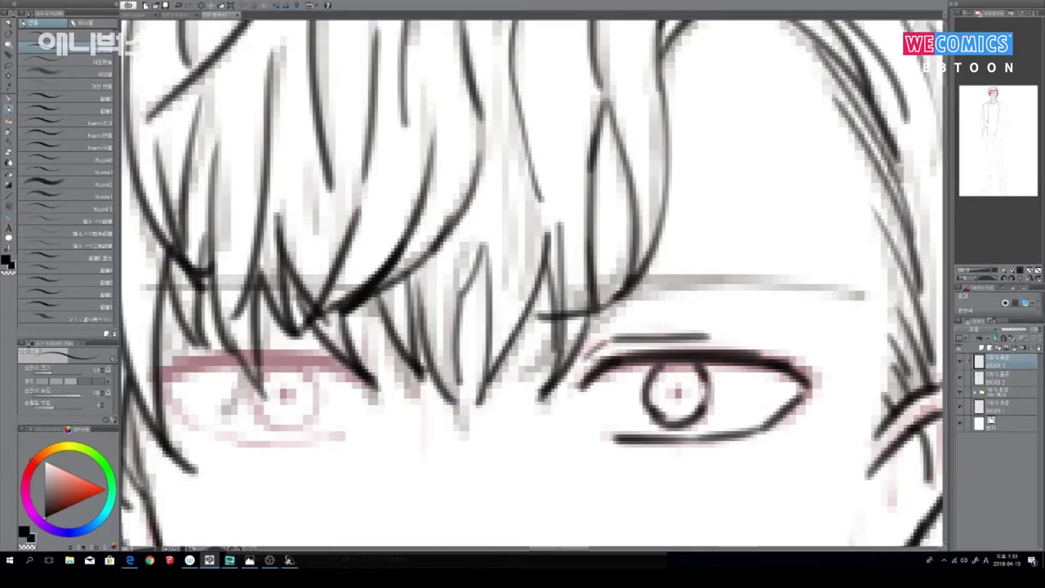
Step: Ink the left eye's upper lid, iris and lower lid line beneath the bangs
drag(392, 384, 675, 371)
mouse_move(449, 382)
mouse_down()
mouse_move(478, 347)
mouse_move(613, 346)
mouse_move(655, 374)
mouse_move(546, 433)
mouse_move(572, 431)
mouse_up()
mouse_move(551, 352)
mouse_down()
mouse_move(535, 404)
mouse_move(600, 380)
mouse_move(590, 360)
mouse_up()
mouse_move(514, 343)
mouse_down()
mouse_move(579, 337)
mouse_move(646, 360)
mouse_up()
drag(666, 437, 604, 479)
Step: Ink the two eyebrows following the sketch, with short strokes at the right brow's inner end
mouse_move(369, 318)
mouse_down()
mouse_move(413, 313)
mouse_move(631, 350)
mouse_up()
drag(871, 320, 707, 374)
mouse_move(625, 405)
mouse_down()
mouse_move(674, 378)
mouse_move(907, 369)
mouse_move(934, 381)
mouse_move(658, 377)
mouse_up()
drag(598, 412, 623, 386)
Step: Ink the nose and mouth lines on the face, and hide the sketch folder
drag(617, 488, 612, 155)
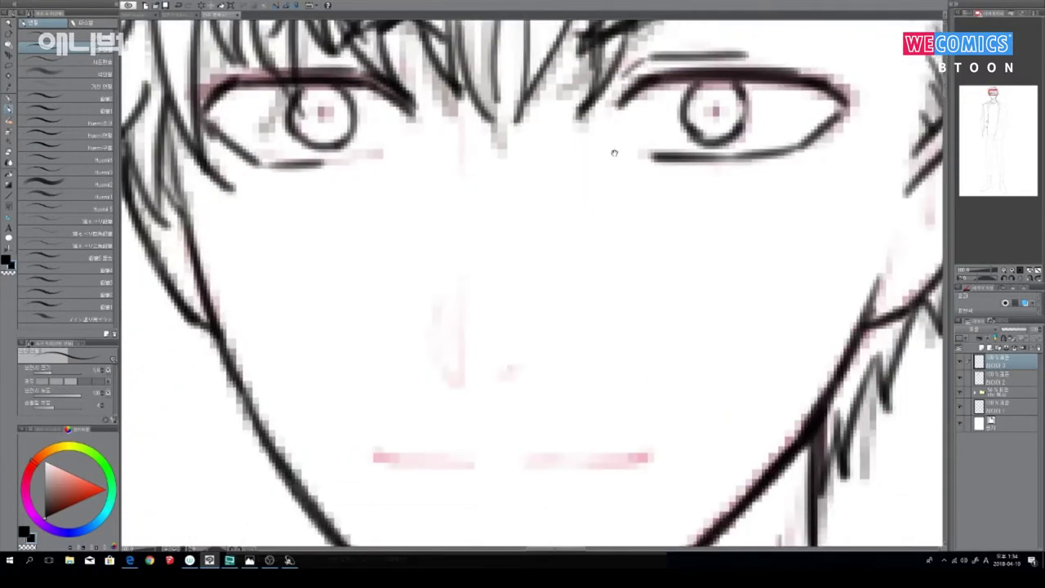
mouse_move(435, 335)
mouse_down()
mouse_move(463, 385)
mouse_move(462, 334)
mouse_move(536, 384)
mouse_up()
scroll(625, 389, down, 6)
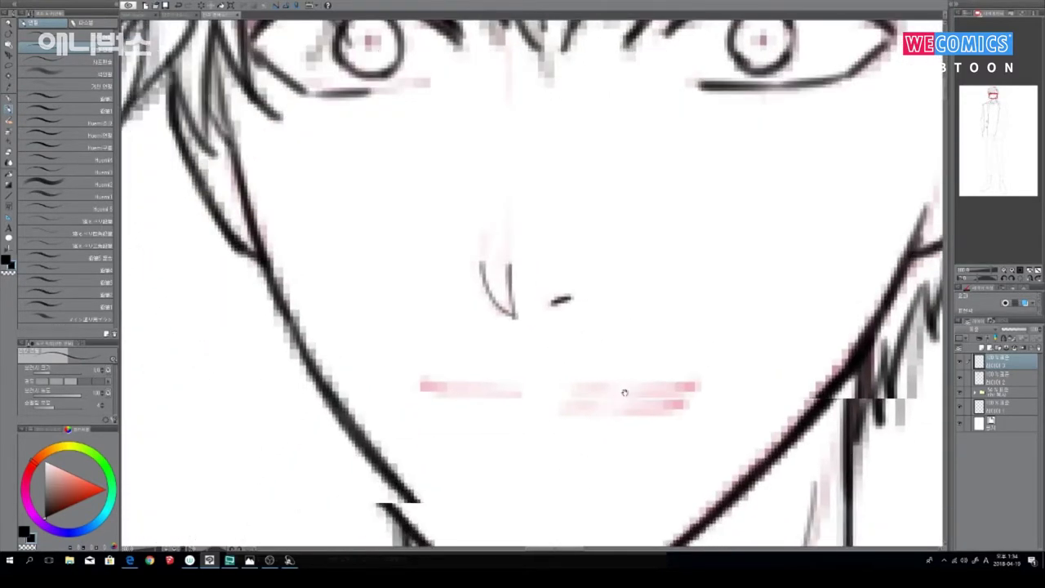
drag(631, 407, 642, 448)
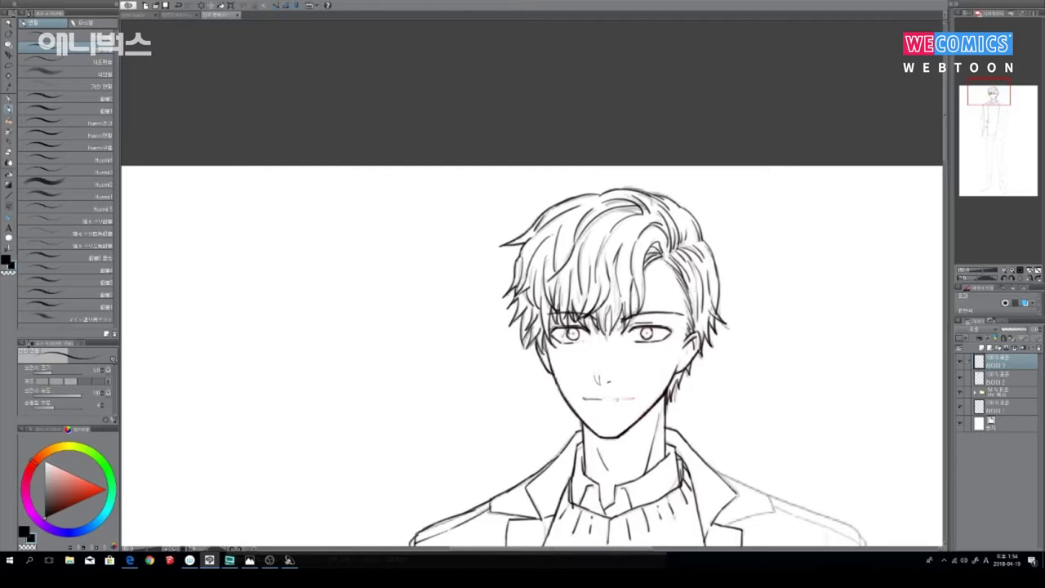
mouse_move(615, 398)
mouse_down()
mouse_move(635, 397)
mouse_move(613, 407)
mouse_up()
mouse_move(753, 434)
mouse_down()
mouse_move(705, 443)
mouse_move(705, 421)
mouse_up()
click(962, 400)
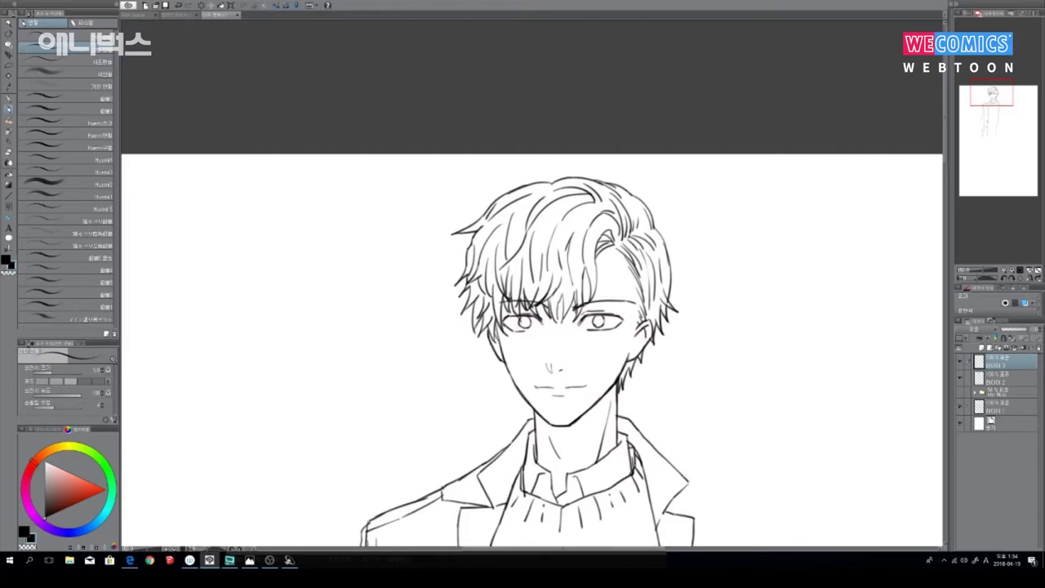
Step: Darken the left eye's lash line and outer corner, and add the pupil
mouse_move(515, 316)
mouse_down()
mouse_move(504, 324)
mouse_move(580, 325)
mouse_up()
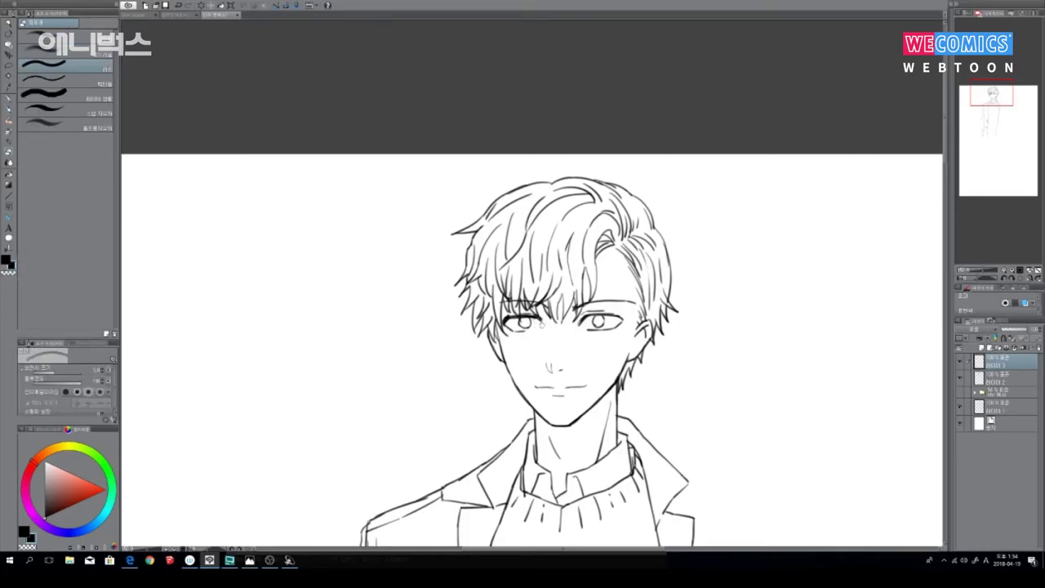
mouse_move(534, 317)
mouse_down()
mouse_move(545, 324)
mouse_move(529, 327)
mouse_up()
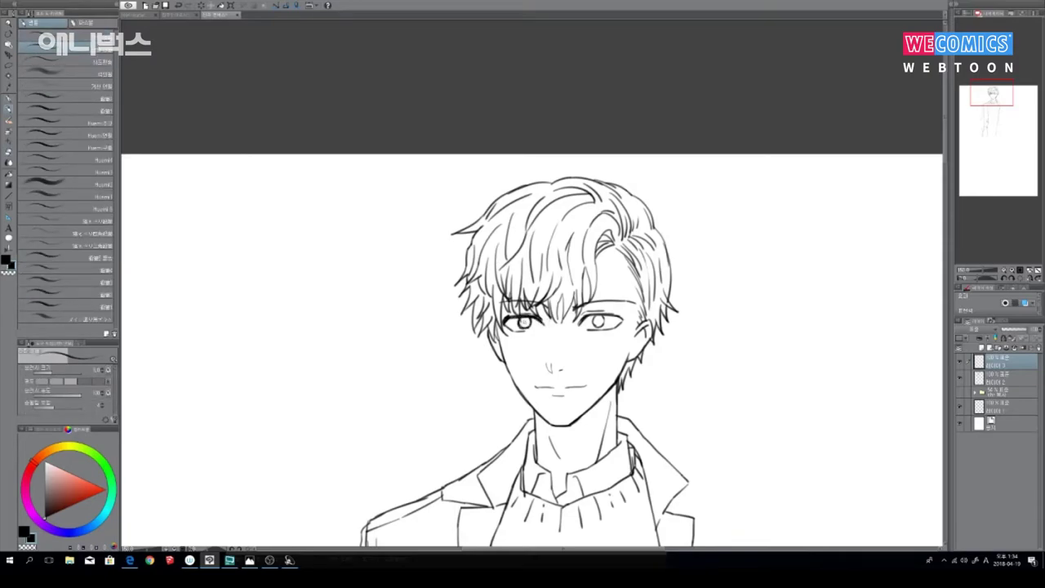
drag(503, 326, 511, 332)
Step: Thicken the right eye's lash line and outer corner, add the pupil, and clean up its lower lid
mouse_move(587, 313)
mouse_down()
mouse_move(625, 319)
mouse_move(600, 327)
mouse_up()
key(e)
key(p)
key(p)
key(e)
drag(588, 330, 598, 332)
key(p)
key(p)
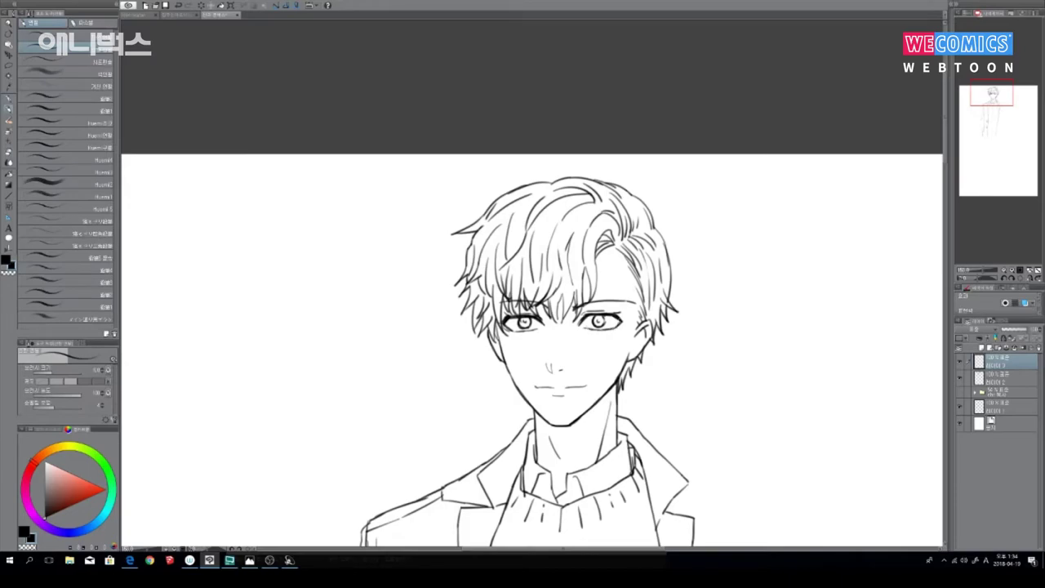
drag(617, 321, 623, 331)
mouse_move(653, 426)
mouse_down()
mouse_move(660, 433)
mouse_move(679, 419)
mouse_up()
Step: Ink the nose bridge line and refine the mouth corners and eye details
key(e)
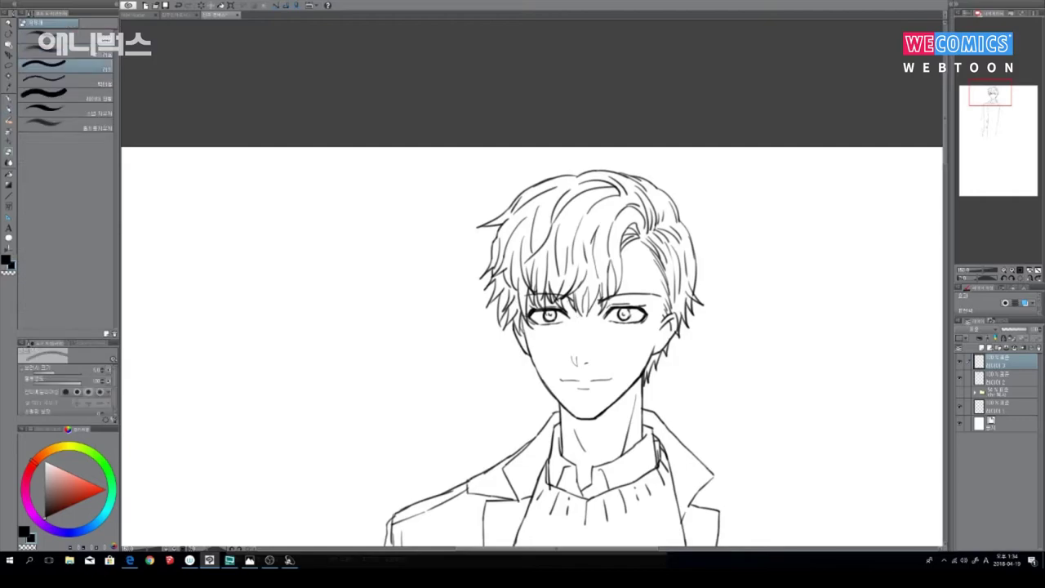
key(p)
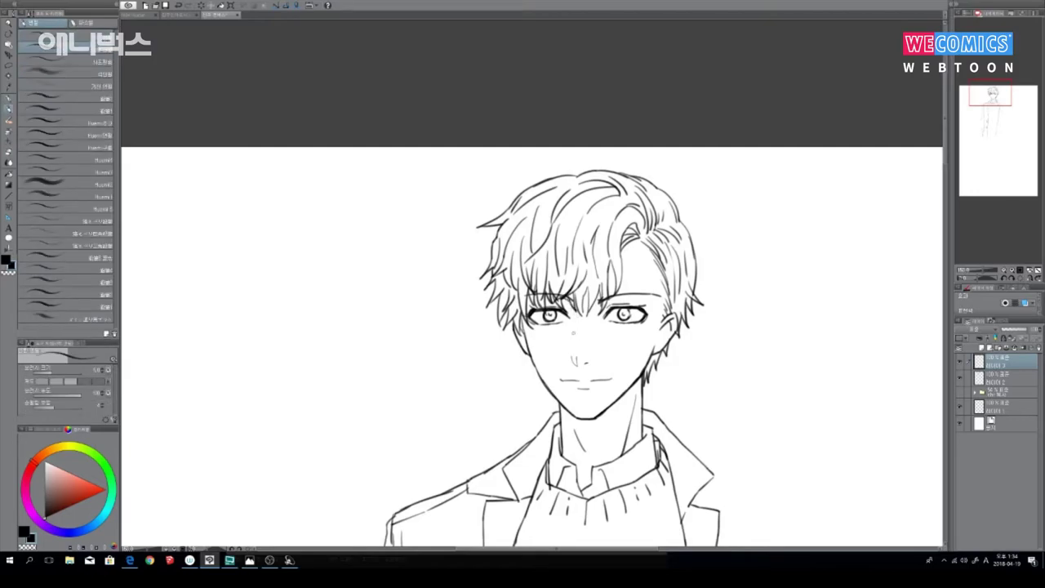
drag(574, 308, 570, 380)
key(e)
key(p)
key(e)
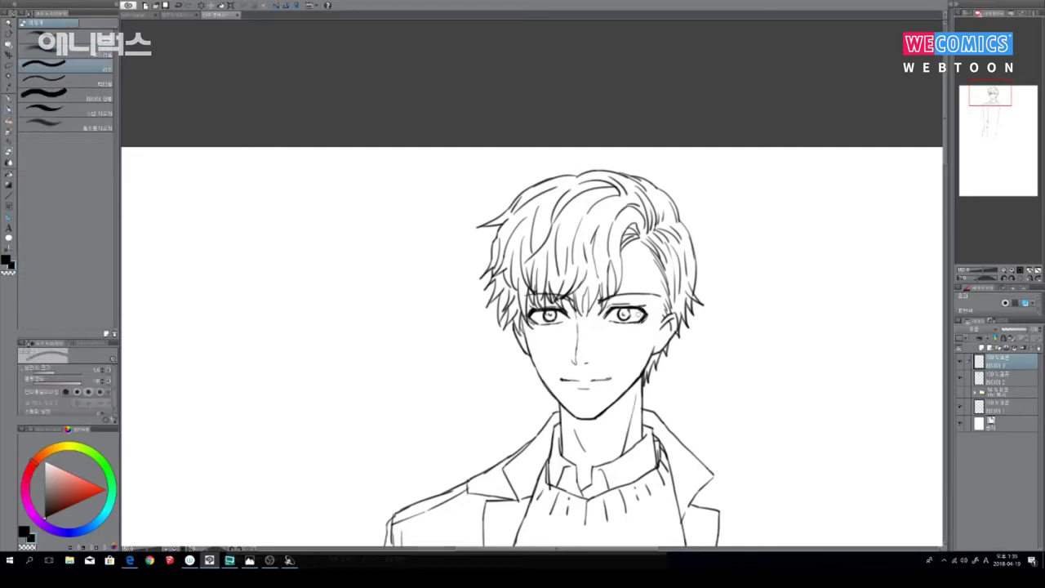
key(p)
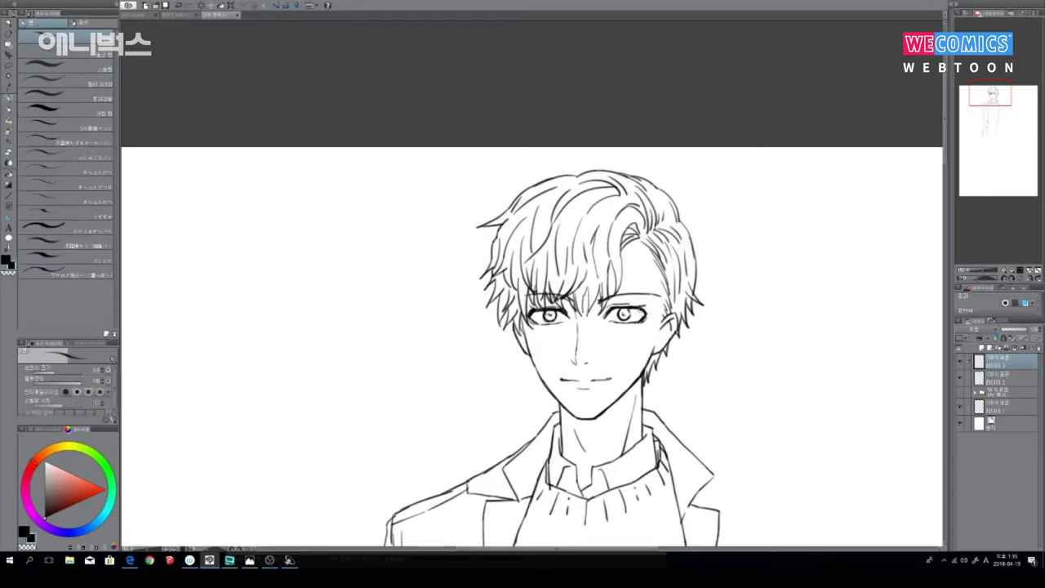
drag(532, 312, 641, 306)
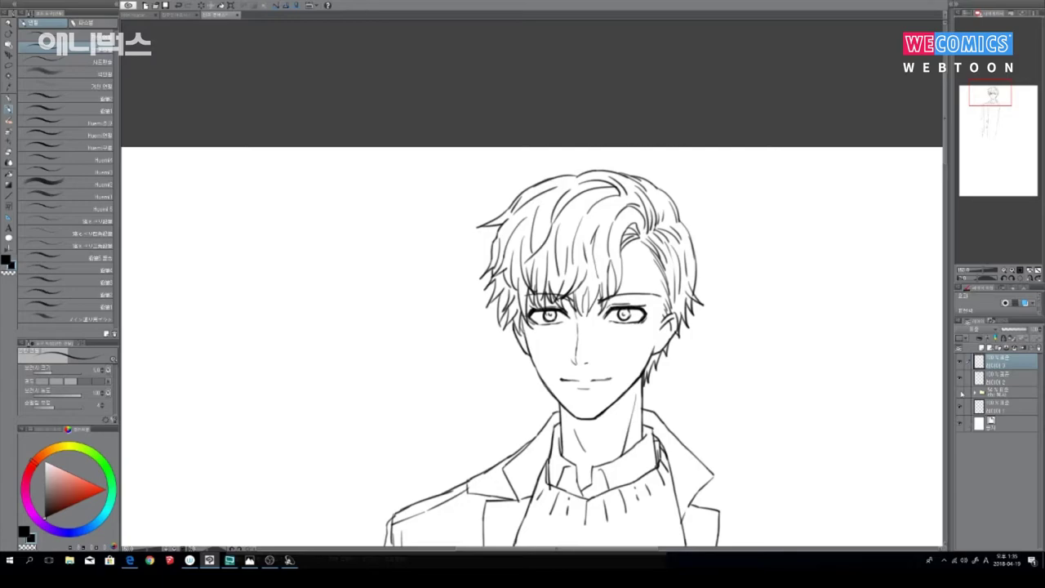
Step: Pick a light skin tone for the Fill tool and add a new layer directly above the sketch folder
click(55, 466)
drag(50, 450, 37, 459)
click(65, 467)
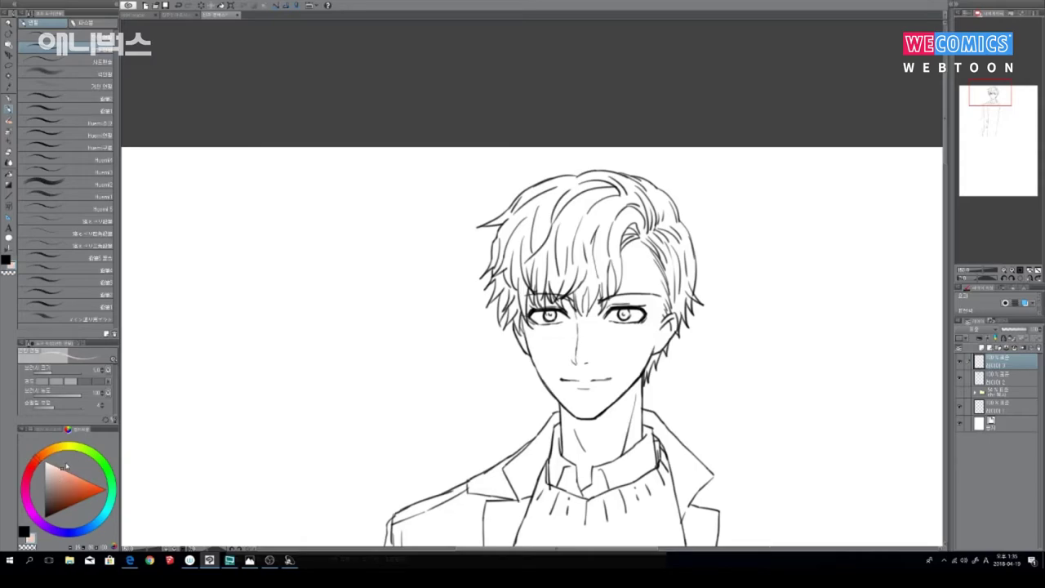
key(g)
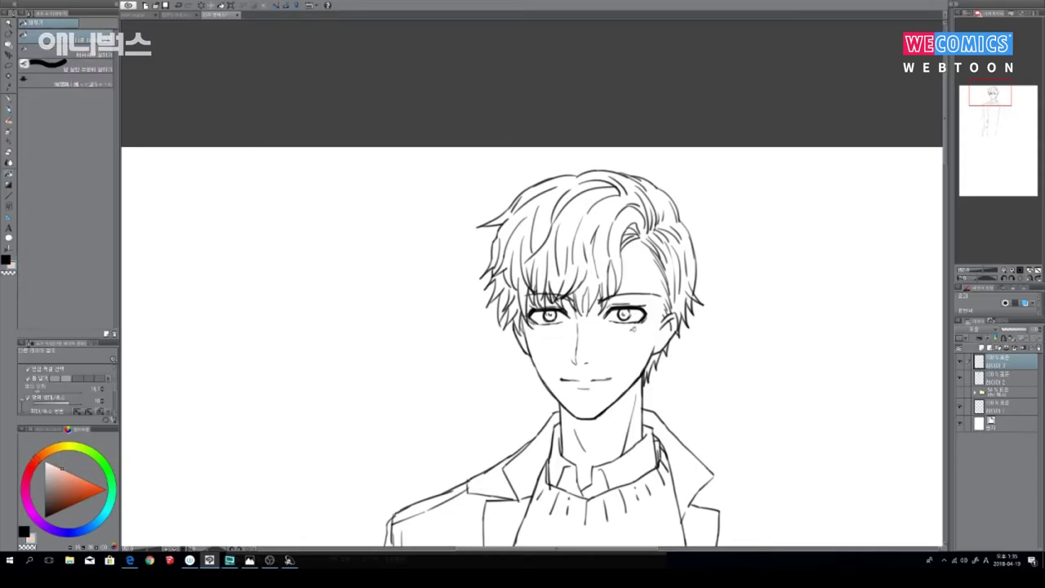
click(997, 394)
key(ctrl+shift+n)
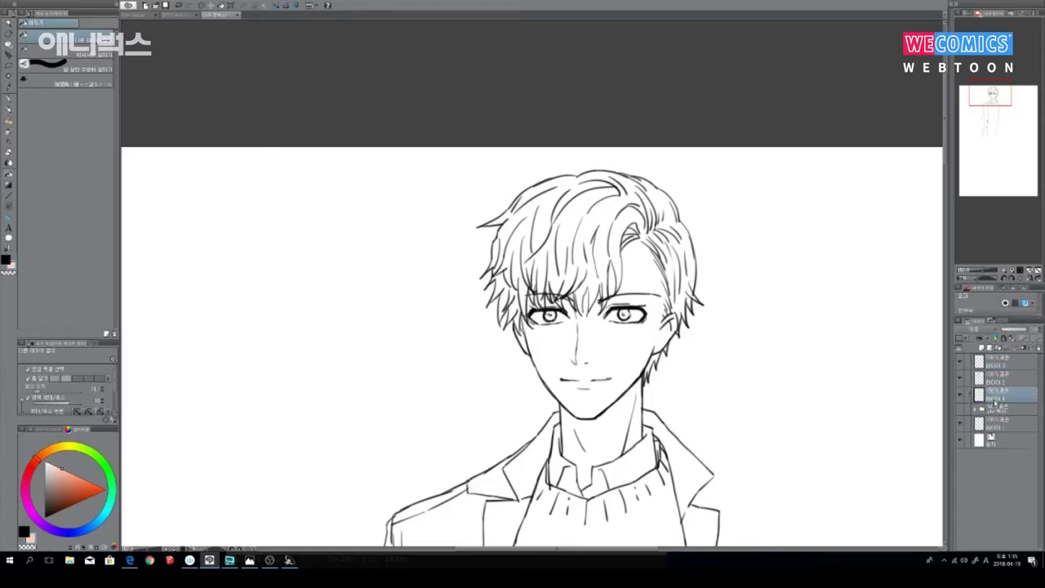
Step: Rename the new base layer and fill the face and neck with the light skin tone
double_click(999, 400)
text(f)
key(Return)
drag(646, 267, 607, 443)
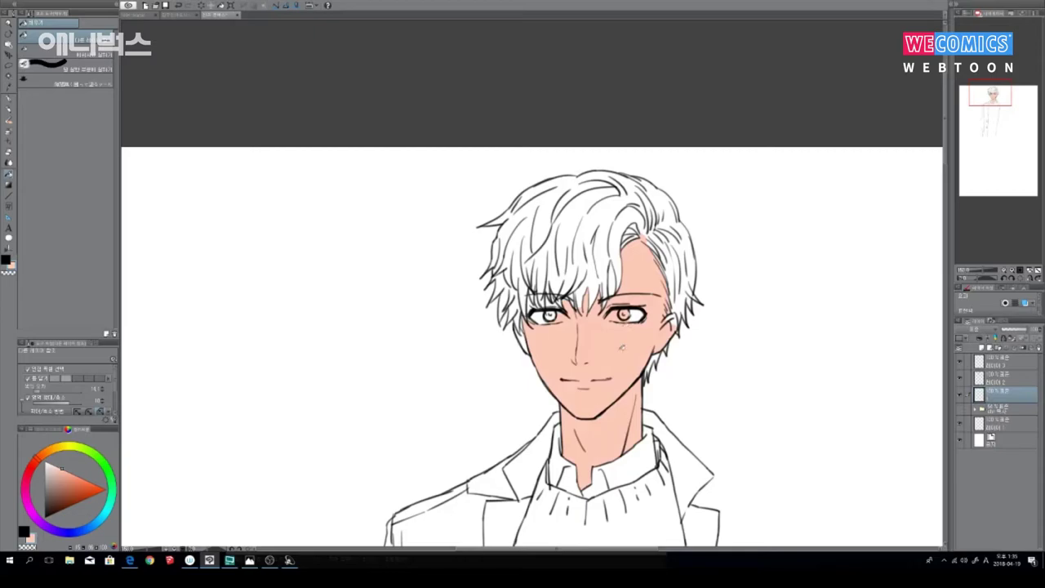
Step: Lighten the skin base by raising its luminosity with a hue, saturation and luminosity correction
scroll(623, 372, up, 5)
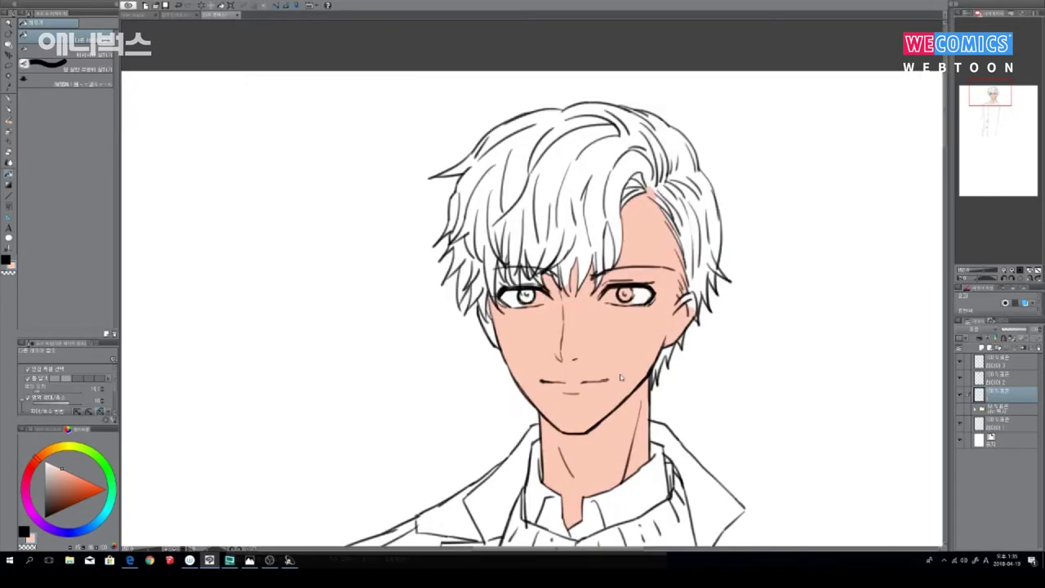
drag(665, 145, 665, 450)
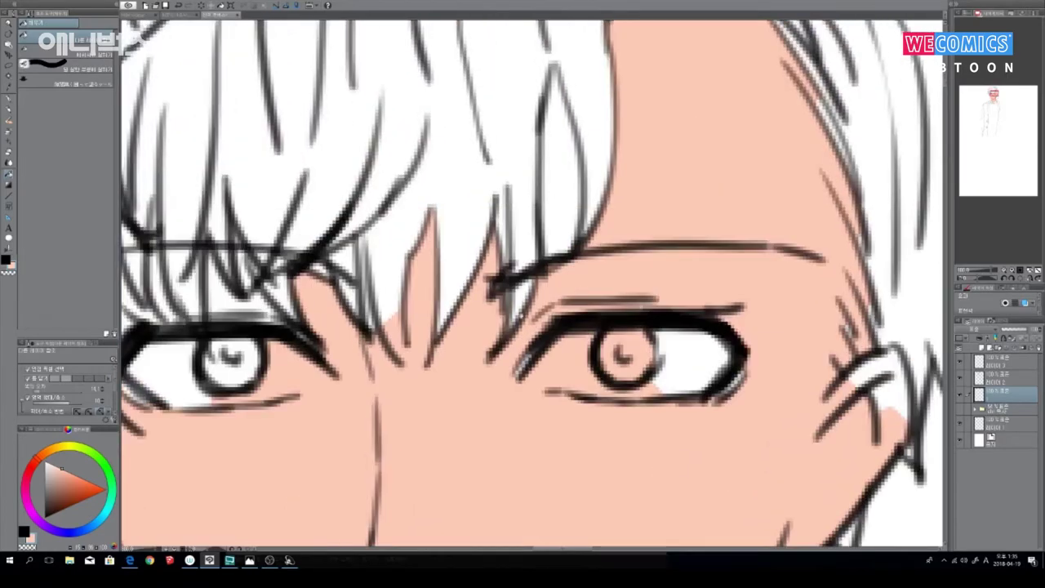
scroll(727, 358, down, 5)
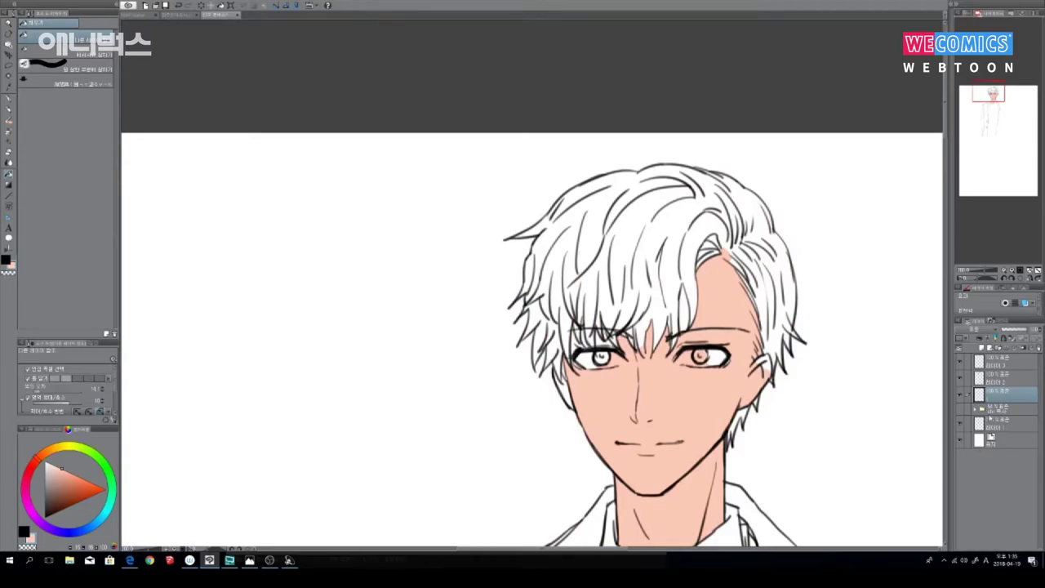
key(ctrl+u)
drag(788, 430, 803, 430)
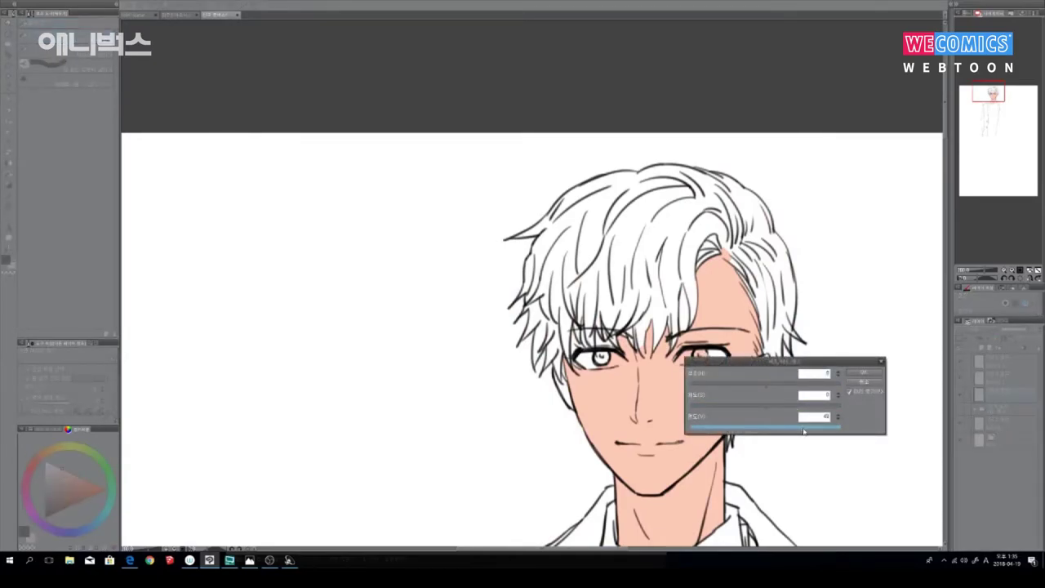
key(Return)
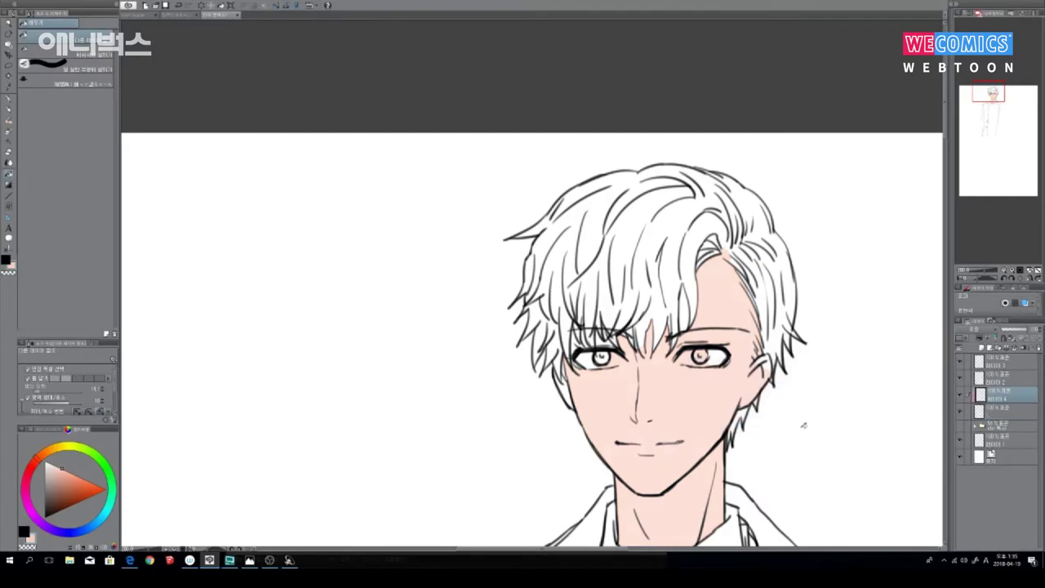
Step: Name the layer clipped to the skin base 2
double_click(998, 400)
text(2)
key(Return)
Step: Choose a darker pink and shade the eyelid area between the eyebrow and the eye below the exposed forehead
key(ctrl+plus)
key(ctrl+plus)
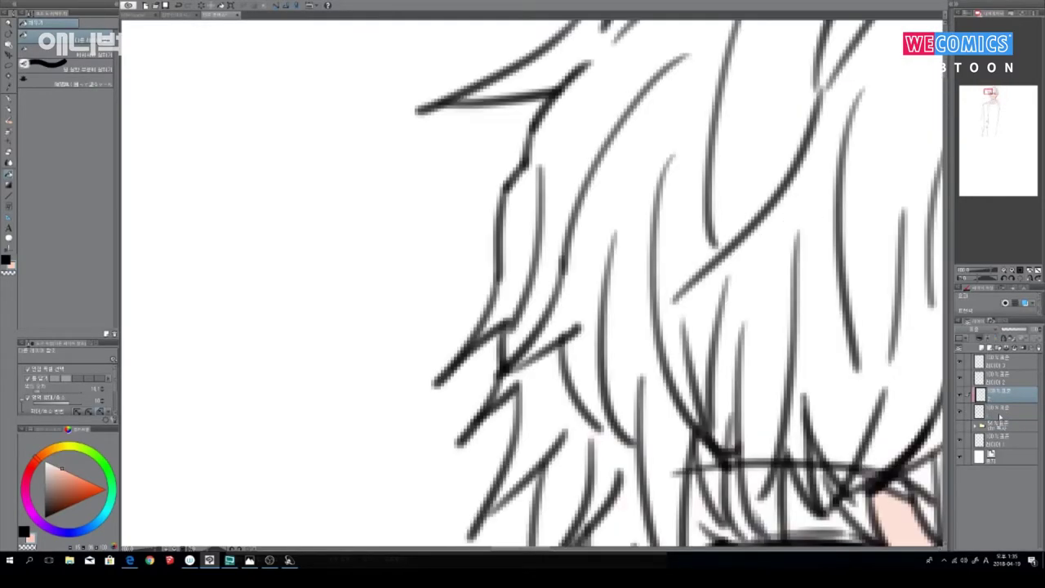
drag(754, 416, 483, 236)
mouse_move(670, 469)
mouse_down()
mouse_move(522, 352)
mouse_move(516, 420)
mouse_up()
drag(55, 484, 55, 479)
click(60, 474)
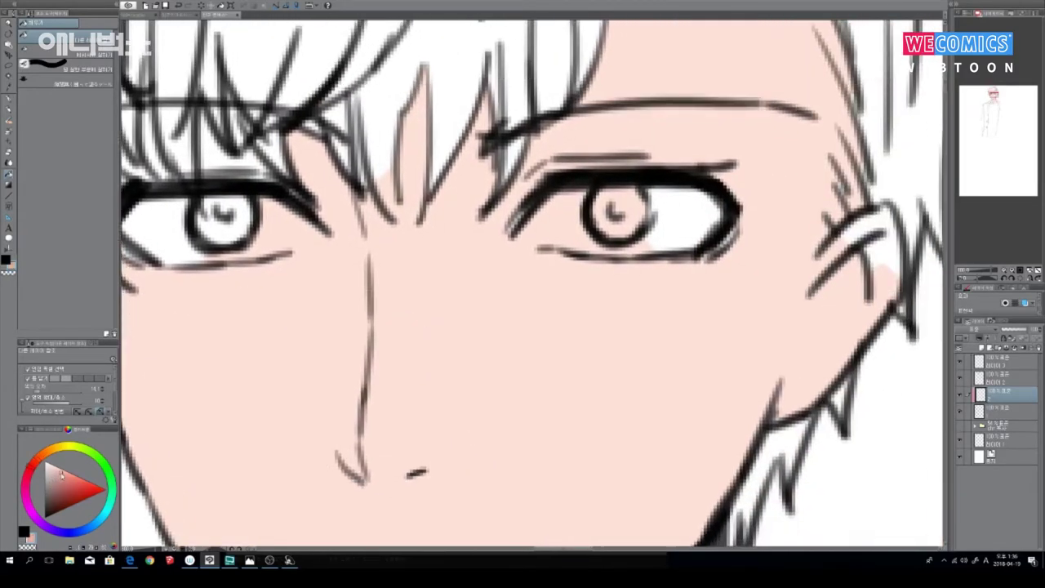
key(b)
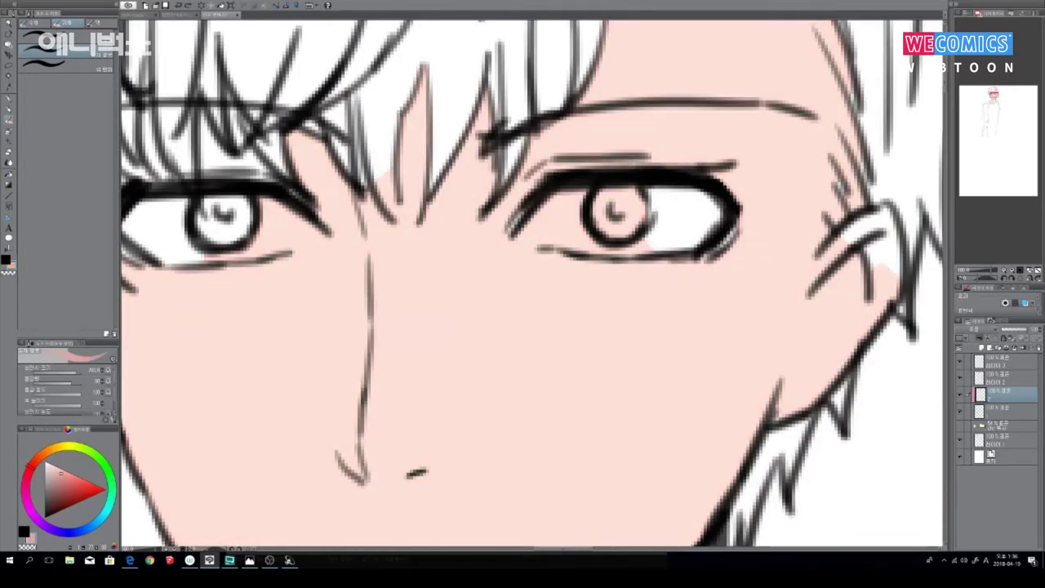
key(p)
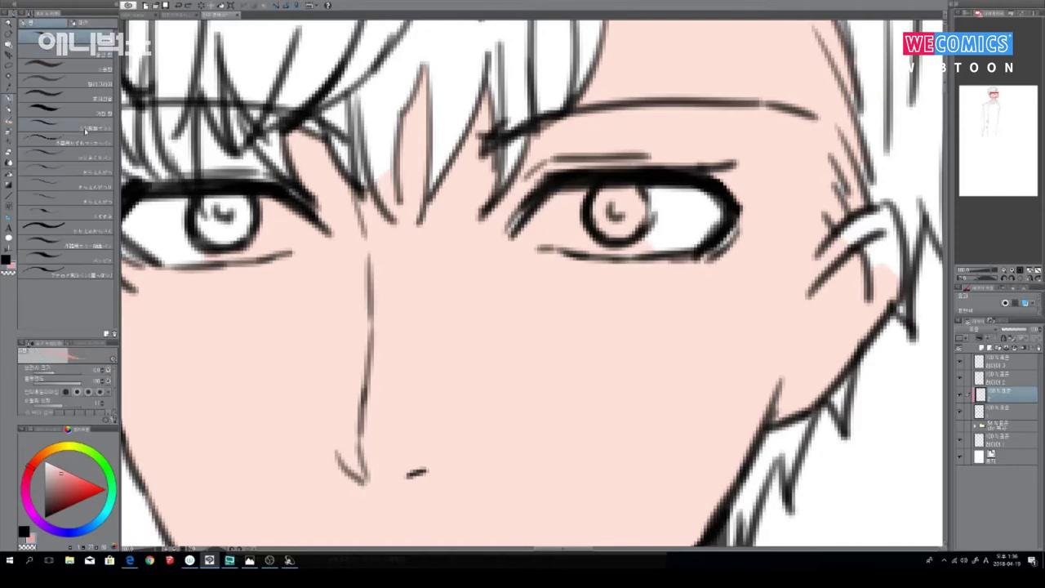
mouse_move(508, 223)
mouse_down()
mouse_move(548, 177)
mouse_move(545, 164)
mouse_move(678, 159)
mouse_move(531, 143)
mouse_move(596, 131)
mouse_move(667, 159)
mouse_move(657, 148)
mouse_up()
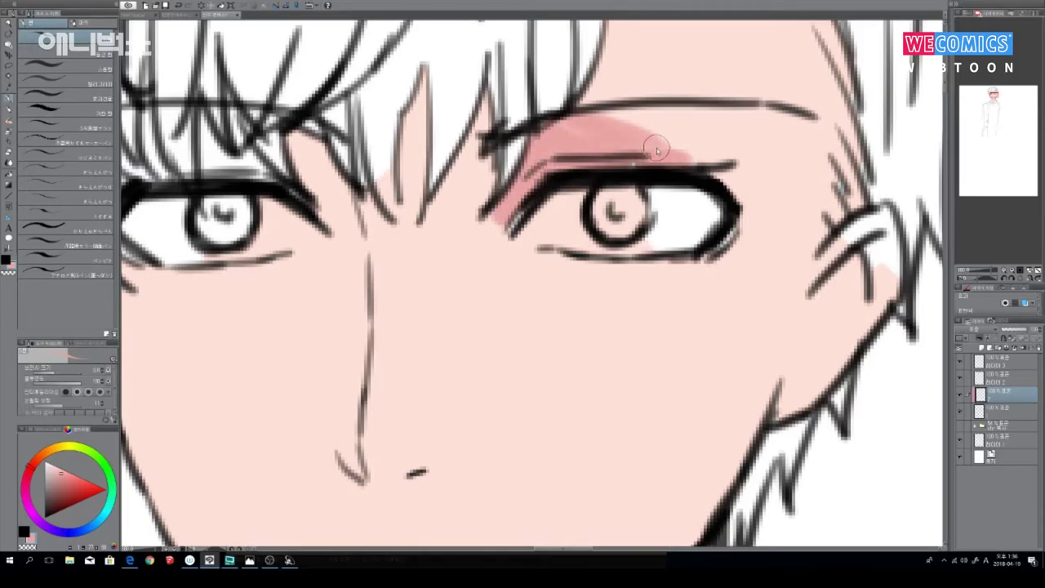
Step: Paint pink shadows between the eyebrows, along the nose bridge and on the lips
scroll(657, 150, down, 4)
drag(653, 220, 626, 342)
mouse_move(573, 277)
mouse_down()
mouse_move(581, 260)
mouse_move(578, 271)
mouse_move(563, 258)
mouse_move(543, 273)
mouse_move(536, 263)
mouse_move(551, 289)
mouse_move(552, 350)
mouse_up()
mouse_move(601, 291)
mouse_down()
mouse_move(649, 280)
mouse_move(622, 255)
mouse_up()
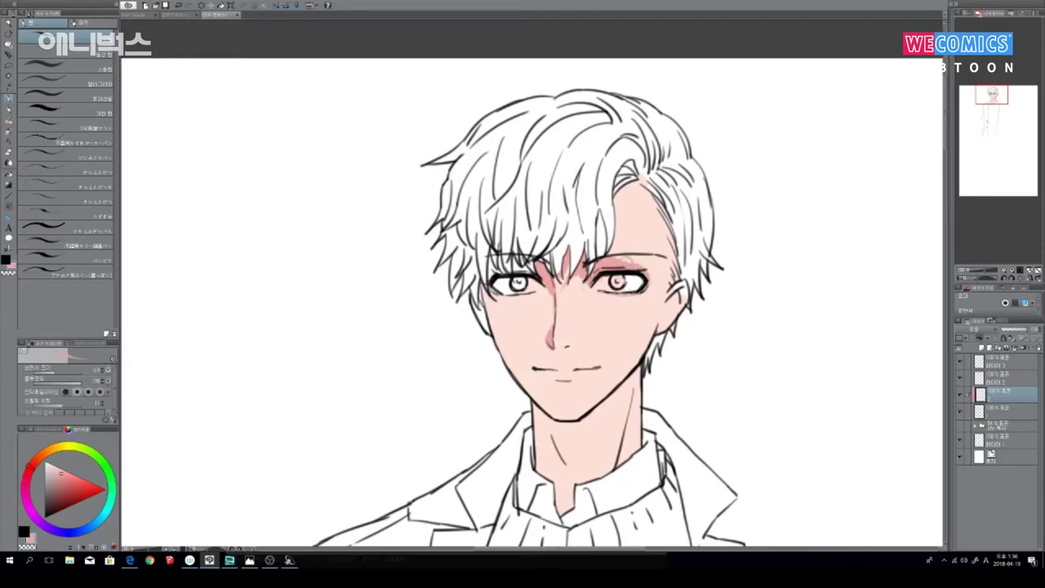
mouse_move(604, 364)
mouse_down()
mouse_move(539, 370)
mouse_move(603, 376)
mouse_up()
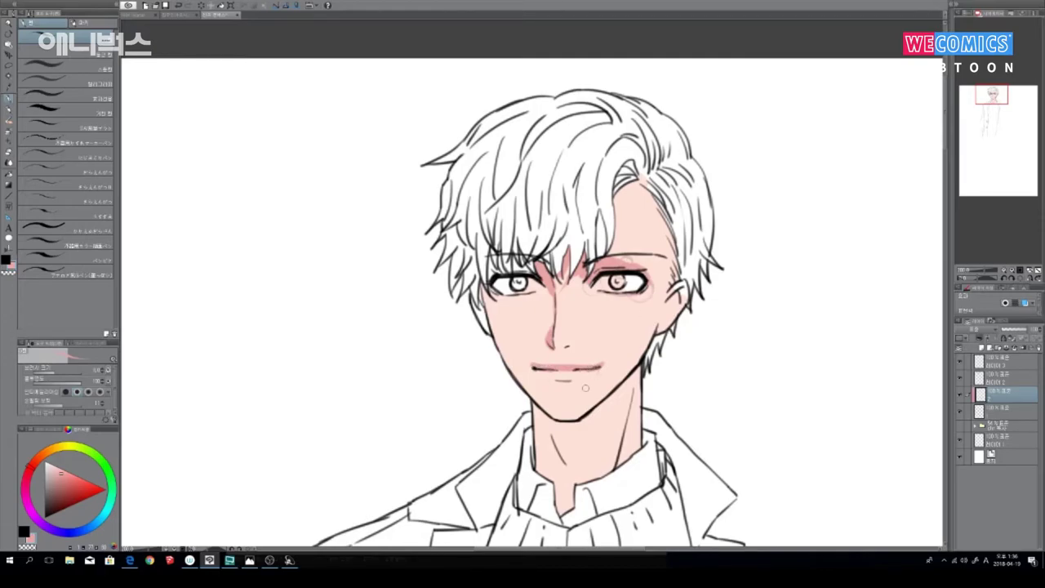
Step: Shade the jaw edge, both sides of the neck, the collar opening and the temple beneath the fringe
mouse_move(525, 380)
mouse_down()
mouse_move(546, 424)
mouse_move(567, 433)
mouse_move(624, 373)
mouse_move(619, 405)
mouse_move(637, 426)
mouse_move(629, 451)
mouse_up()
drag(630, 392, 627, 477)
mouse_move(565, 501)
mouse_down()
mouse_move(559, 519)
mouse_move(572, 505)
mouse_up()
drag(539, 433, 544, 480)
drag(486, 292, 504, 297)
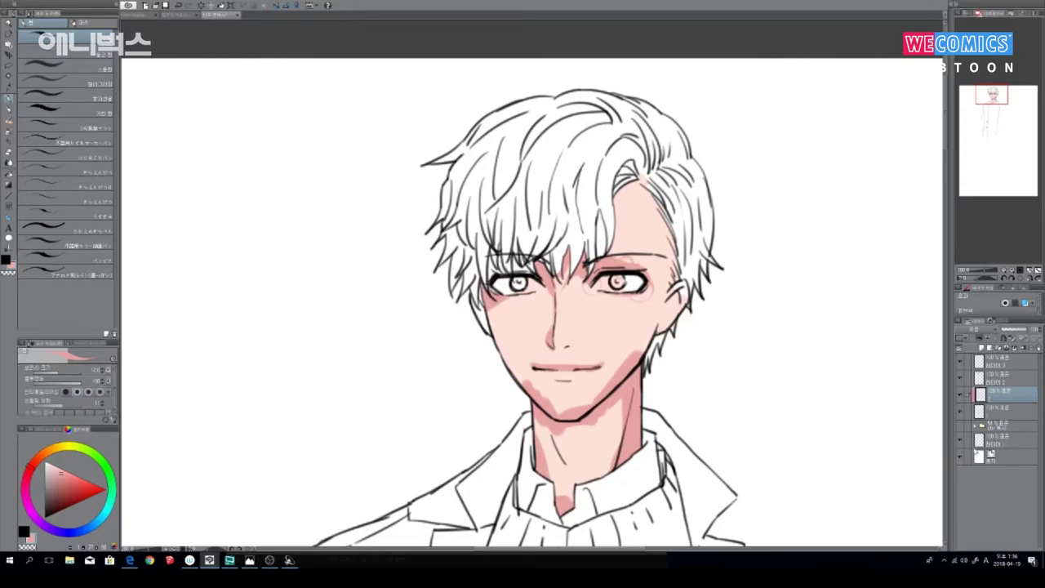
Step: Hide the shadow layer and the paper layer, and make the skin base layer active
click(961, 395)
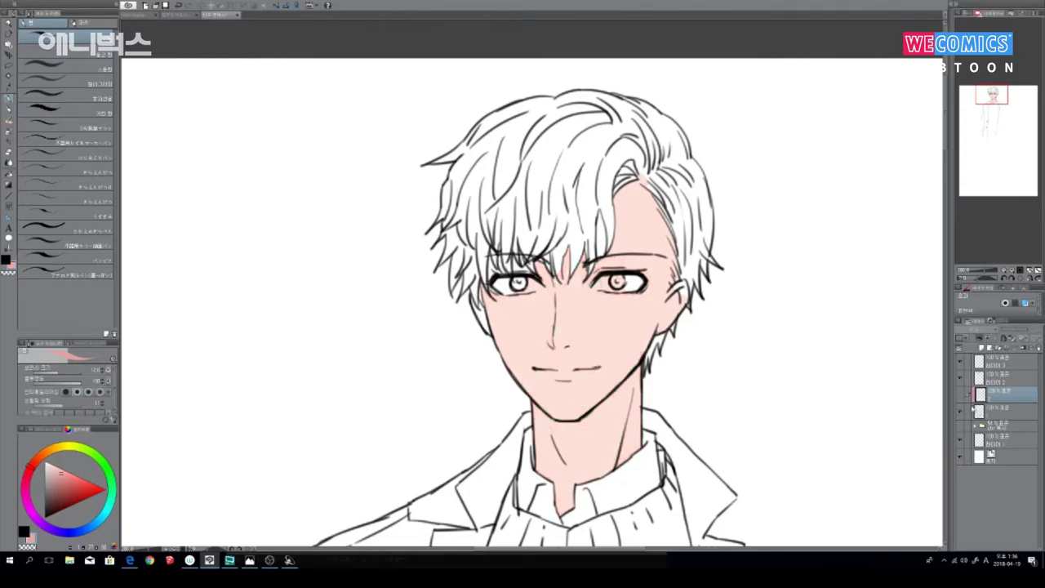
click(965, 458)
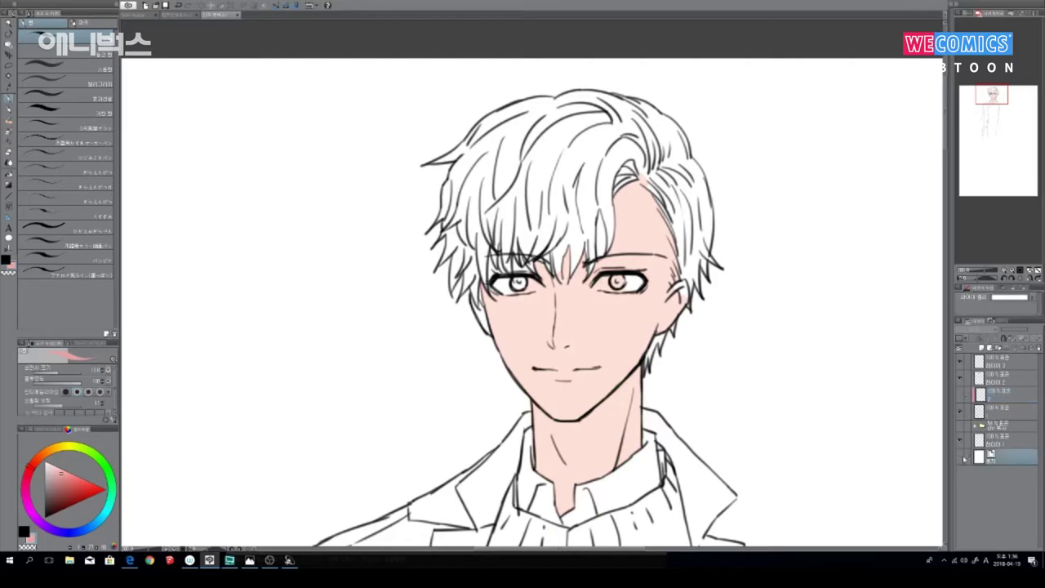
click(965, 459)
click(1014, 412)
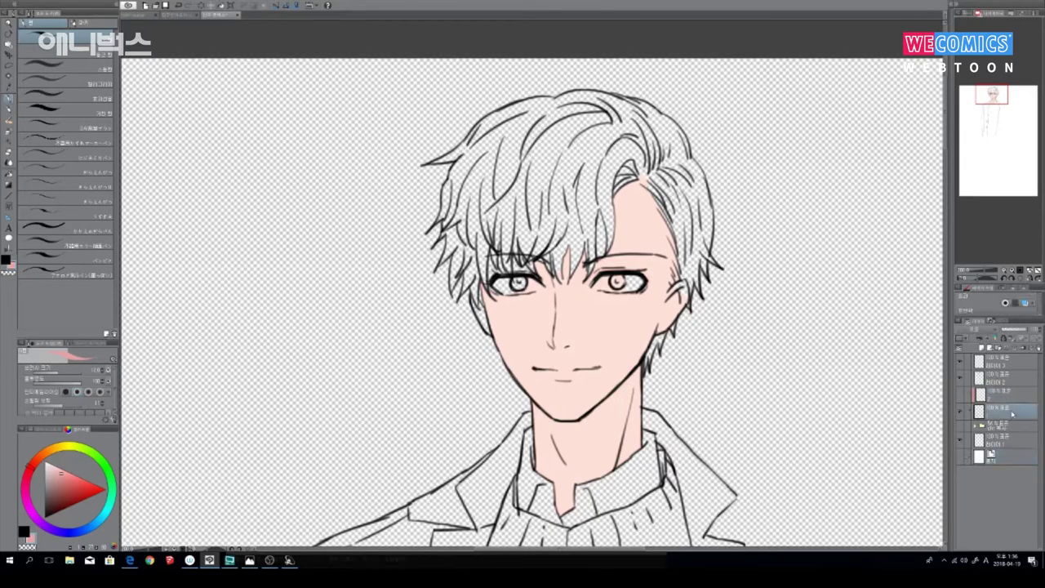
Step: Sample the skin base colour and paint it over the eye whites, the ear and the area beneath the fringe
key(ctrl+plus)
key(ctrl+plus)
key(ctrl+plus)
key(ctrl+plus)
drag(726, 391, 563, 374)
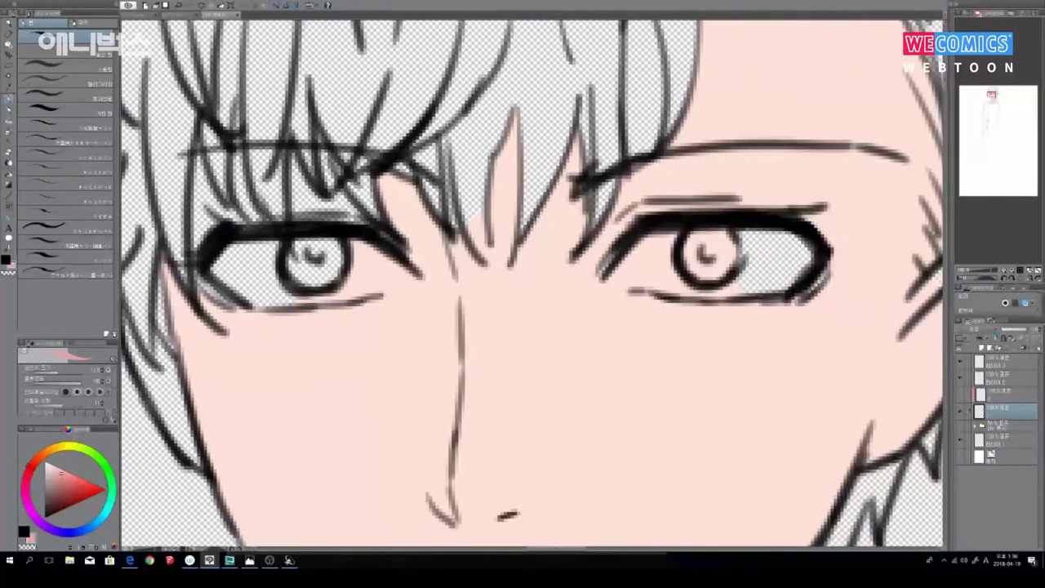
alt+click(673, 377)
scroll(673, 376, down, 6)
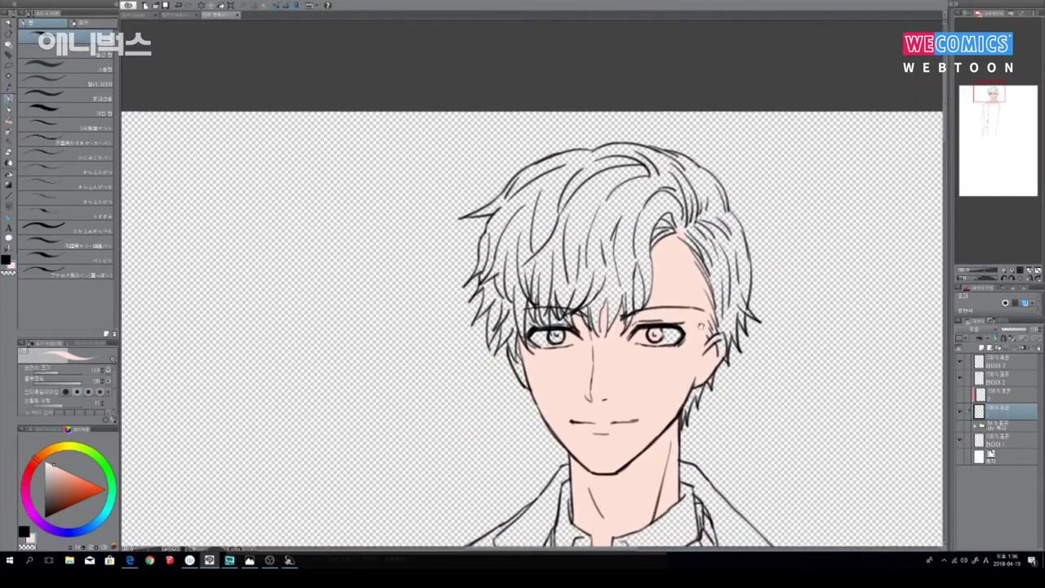
mouse_move(640, 263)
mouse_down()
mouse_move(643, 292)
mouse_move(545, 334)
mouse_up()
key(])
drag(534, 296, 525, 364)
Step: Use a smaller brush to even out the skin base along its edge beneath the fringe
key([)
key([)
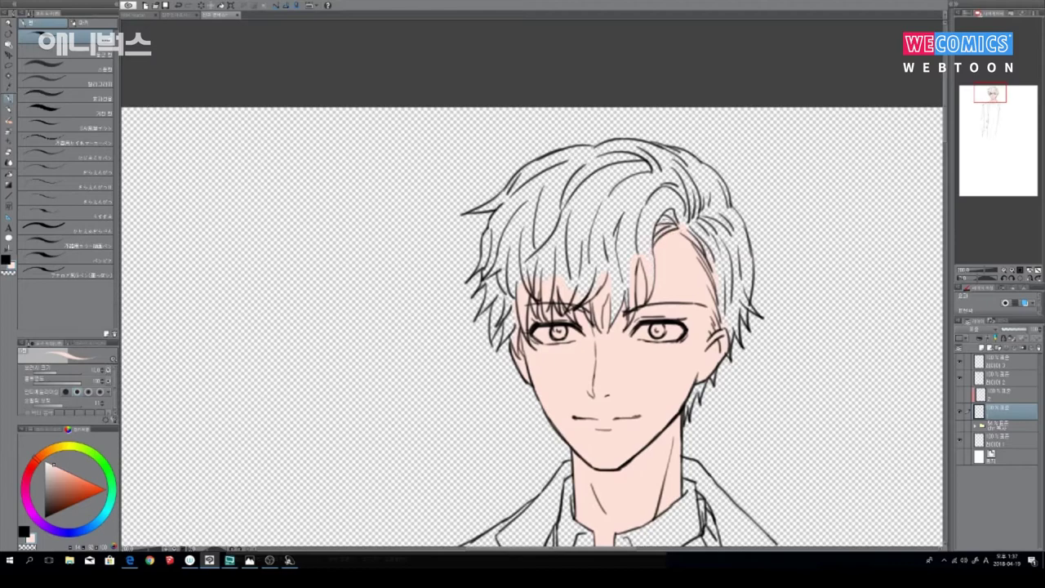
mouse_move(617, 302)
mouse_down()
mouse_move(689, 372)
mouse_move(633, 292)
mouse_up()
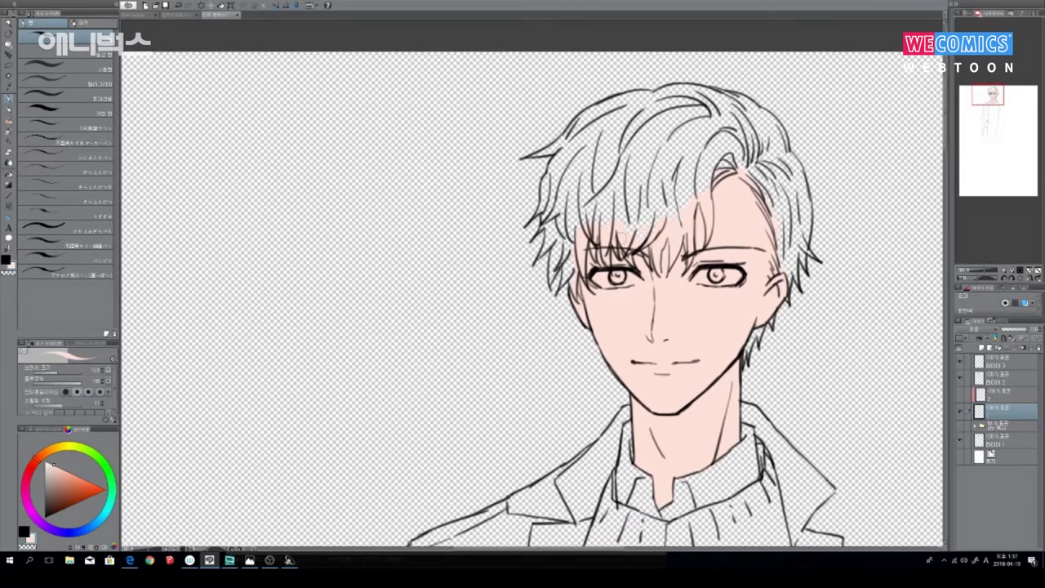
drag(677, 401, 662, 325)
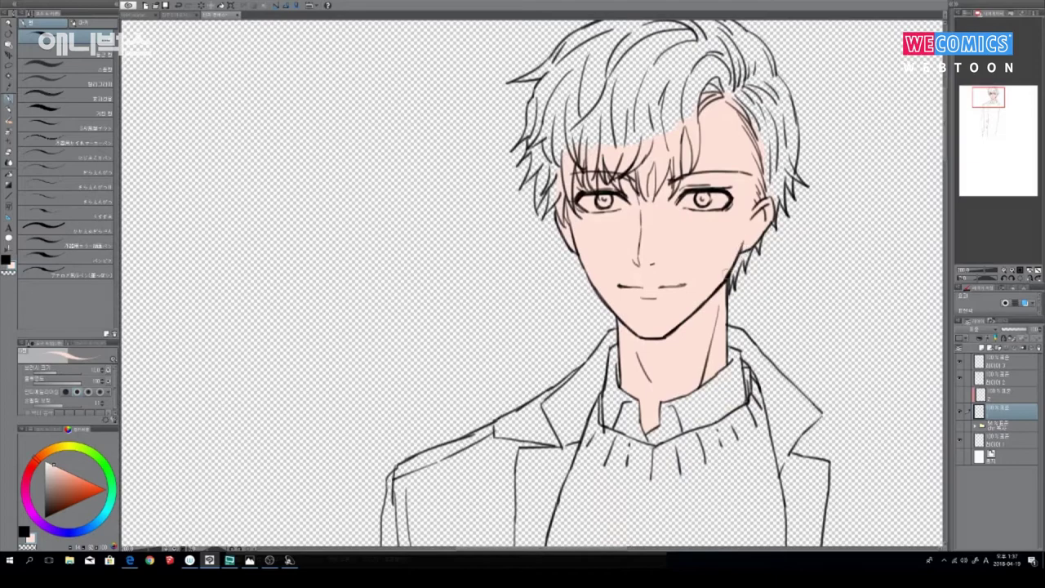
drag(724, 155, 724, 299)
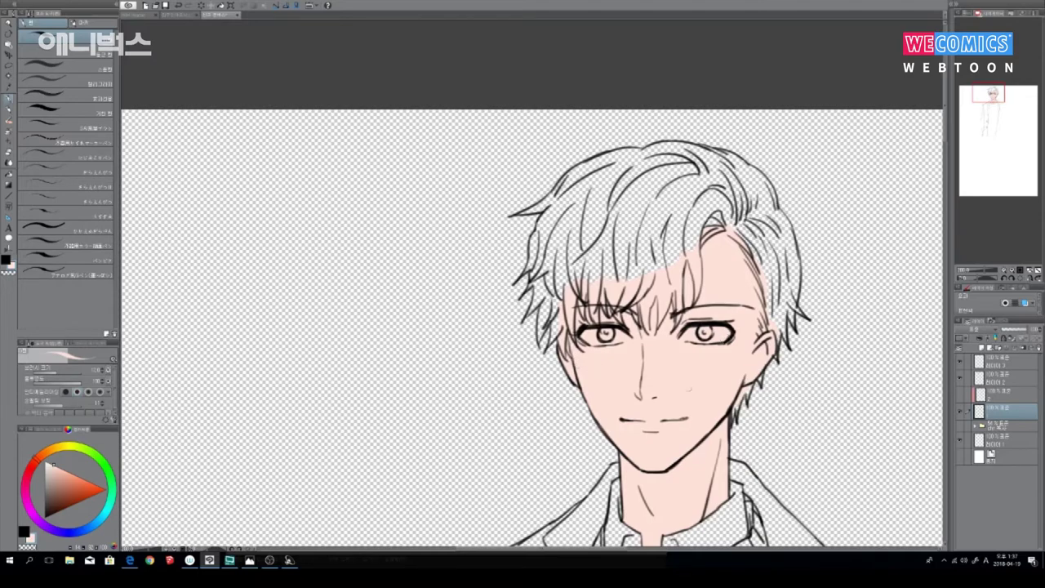
Step: Examine the skin base for gaps around the ears, hairline, jaw, neck and collar opening
scroll(657, 417, up, 5)
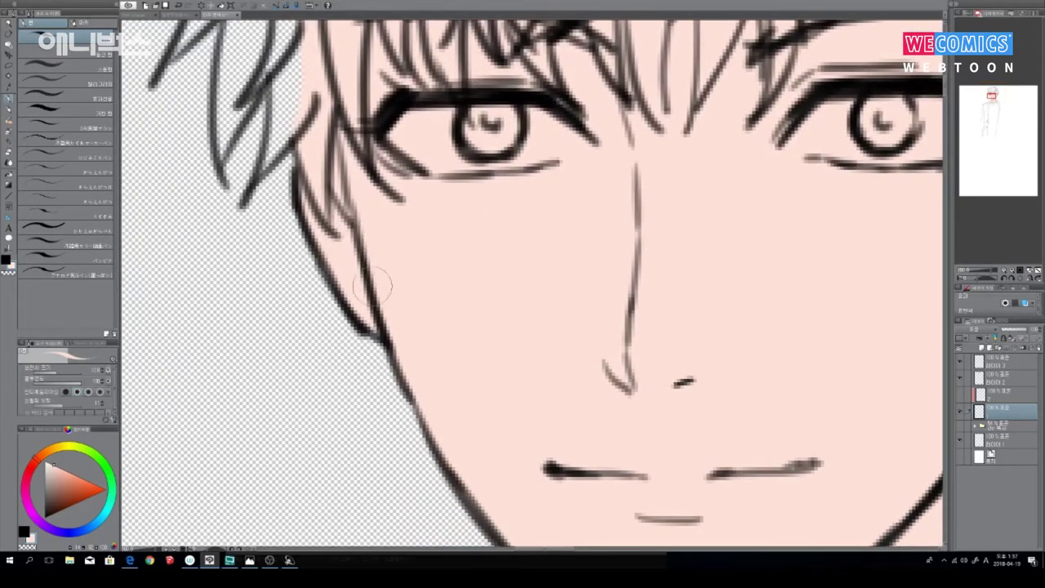
drag(678, 180, 660, 335)
drag(849, 208, 672, 370)
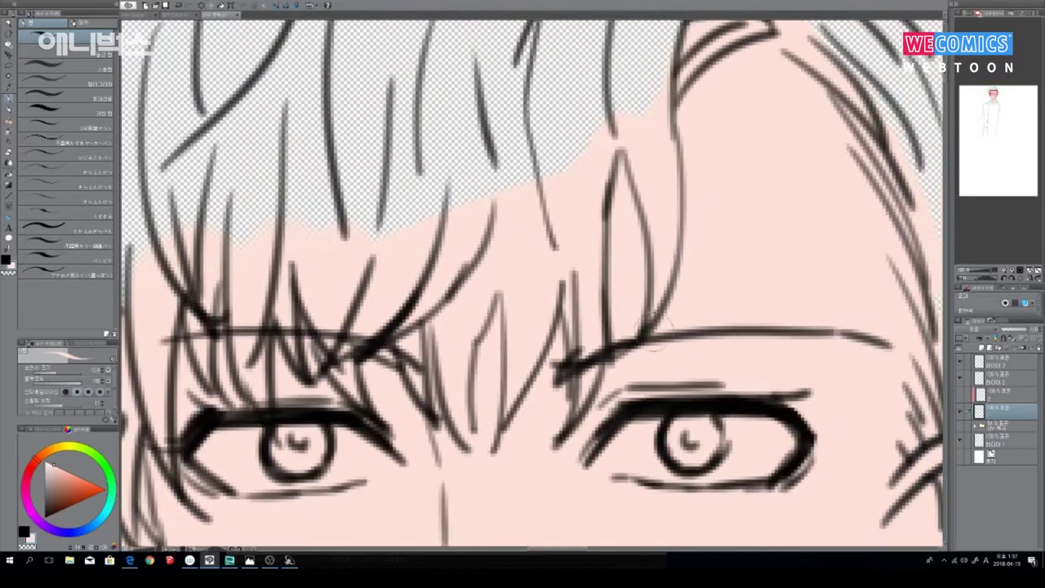
drag(898, 400, 613, 327)
drag(656, 384, 789, 55)
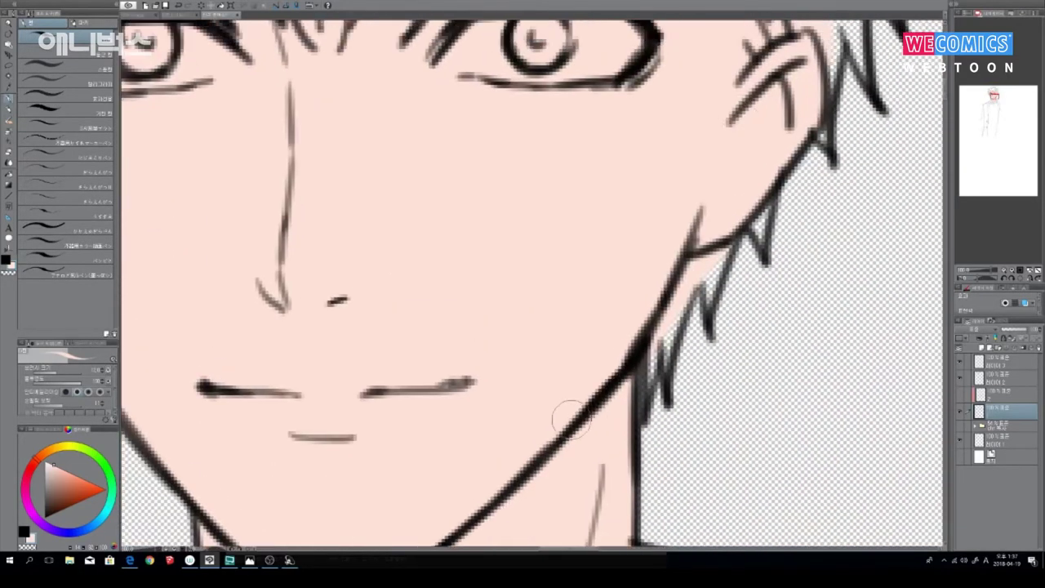
drag(471, 417, 682, 263)
scroll(579, 345, down, 3)
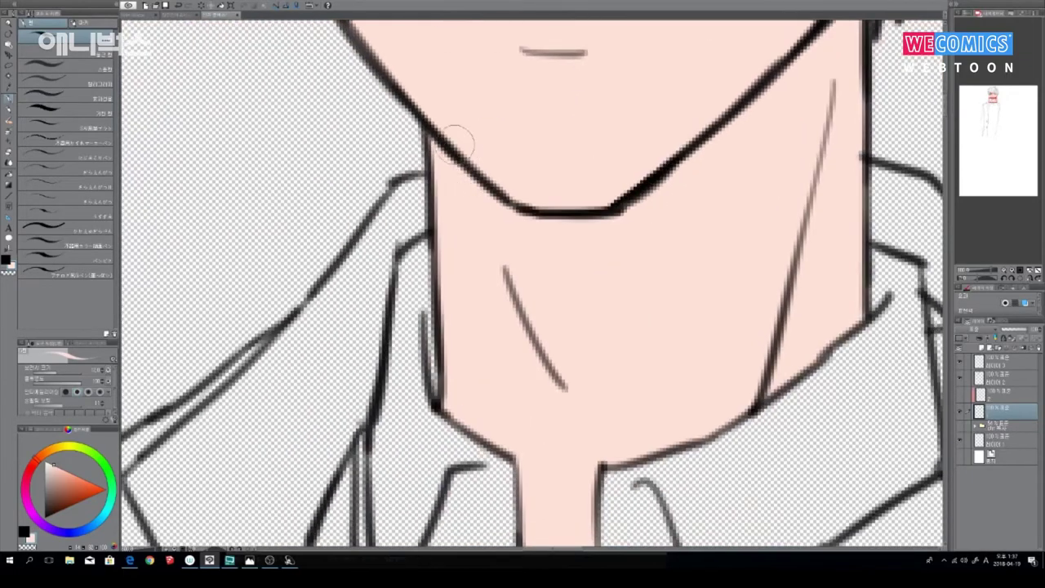
scroll(695, 180, up, 1)
scroll(605, 258, up, 2)
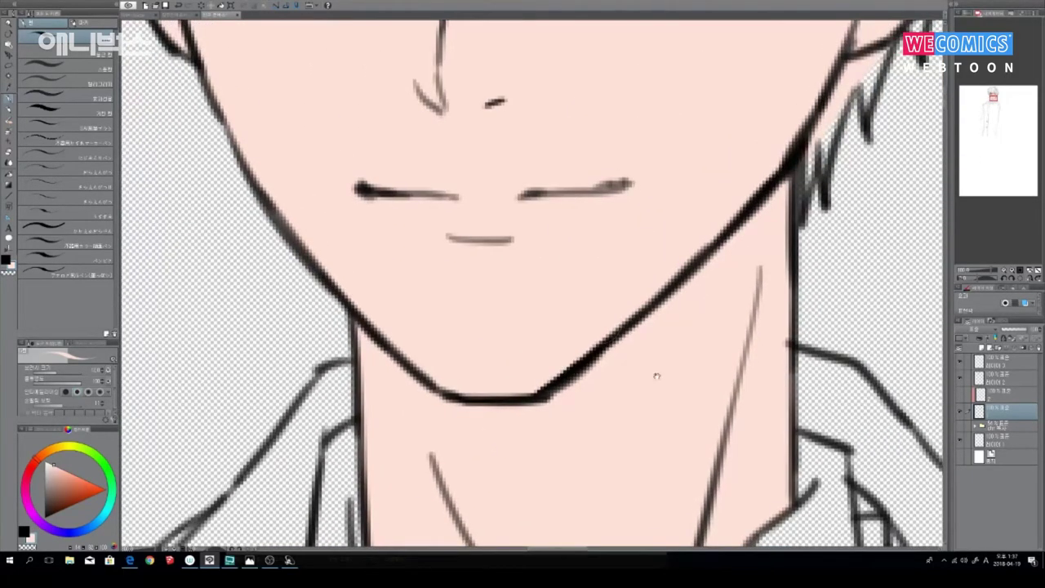
scroll(656, 373, up, 1)
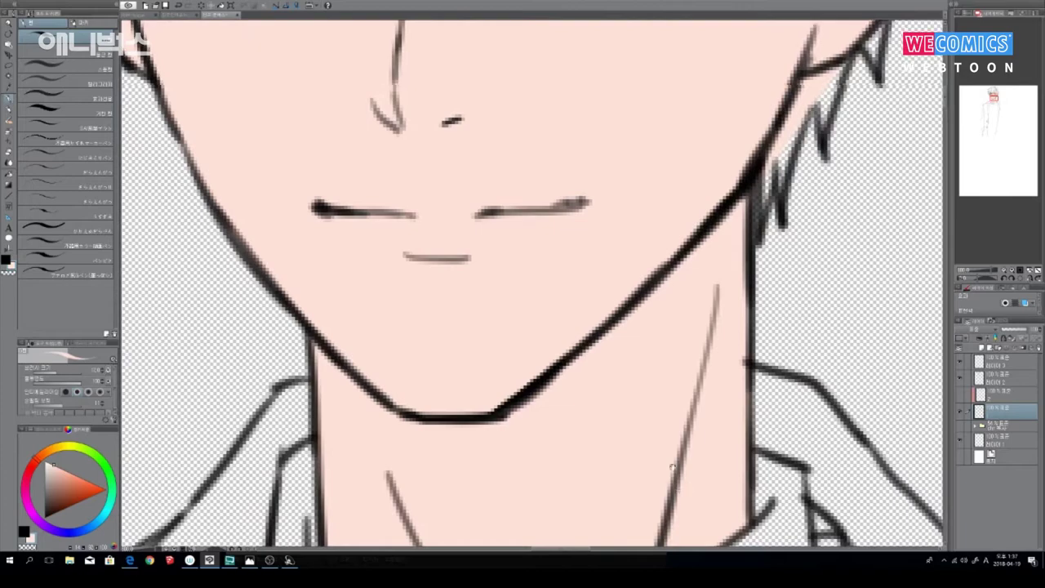
scroll(635, 296, down, 2)
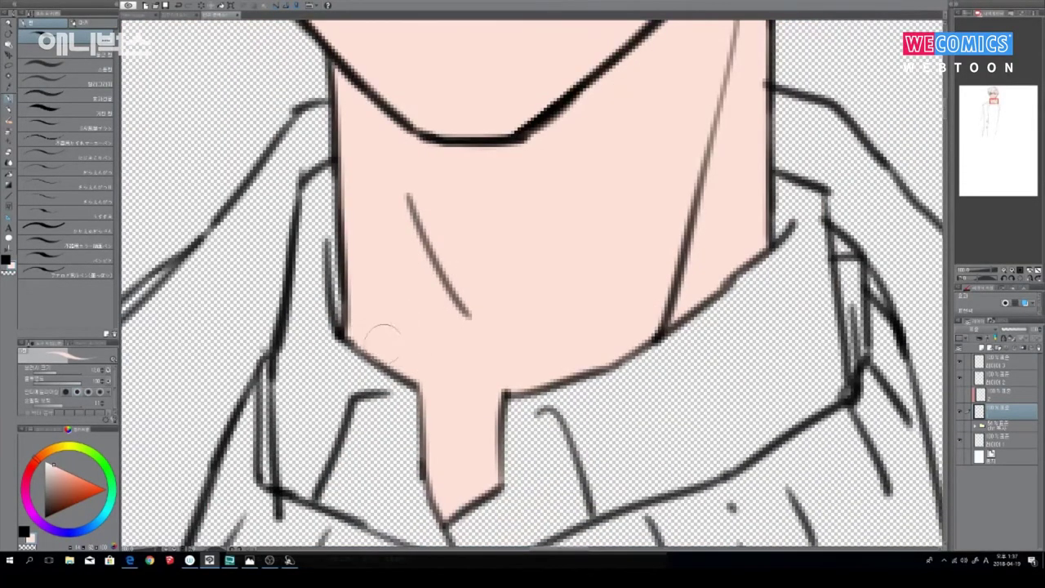
scroll(454, 388, down, 7)
key(ctrl+p)
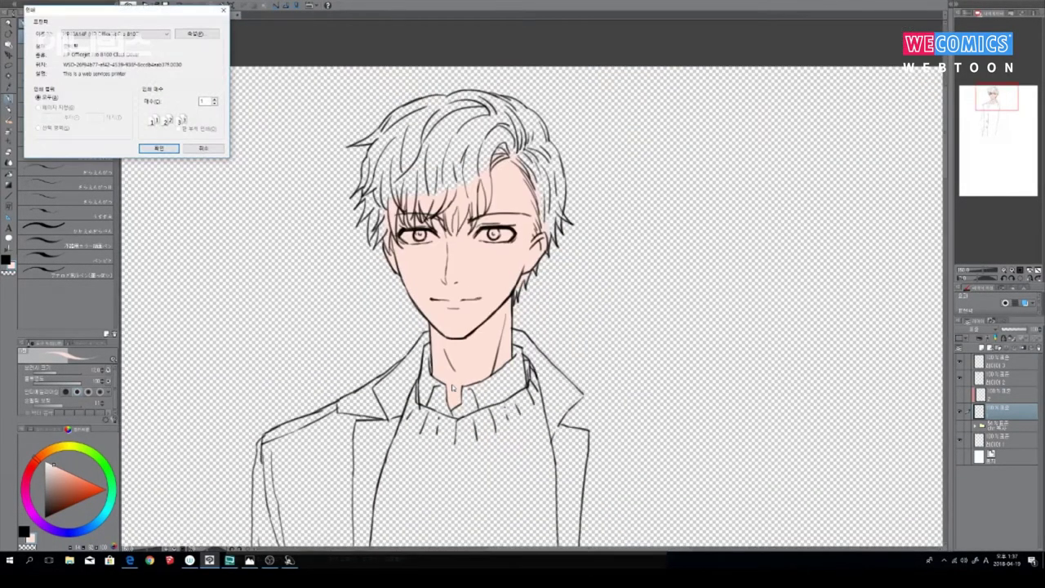
click(210, 149)
Step: Add and rename a new layer above the shadow layer, and choose a muted greyish brown for the Fill tool
drag(594, 182, 632, 237)
scroll(635, 236, up, 5)
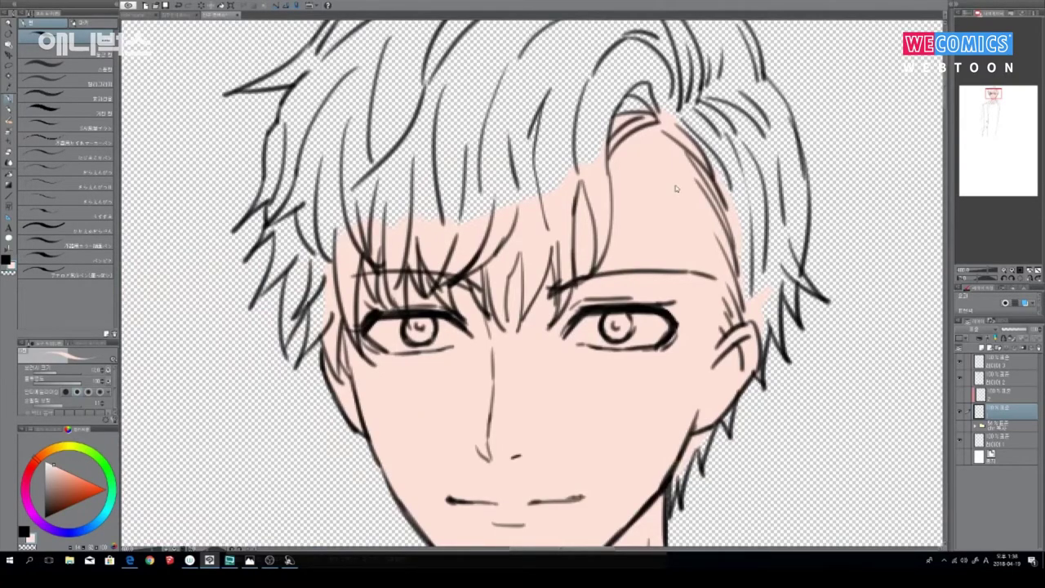
scroll(676, 189, down, 5)
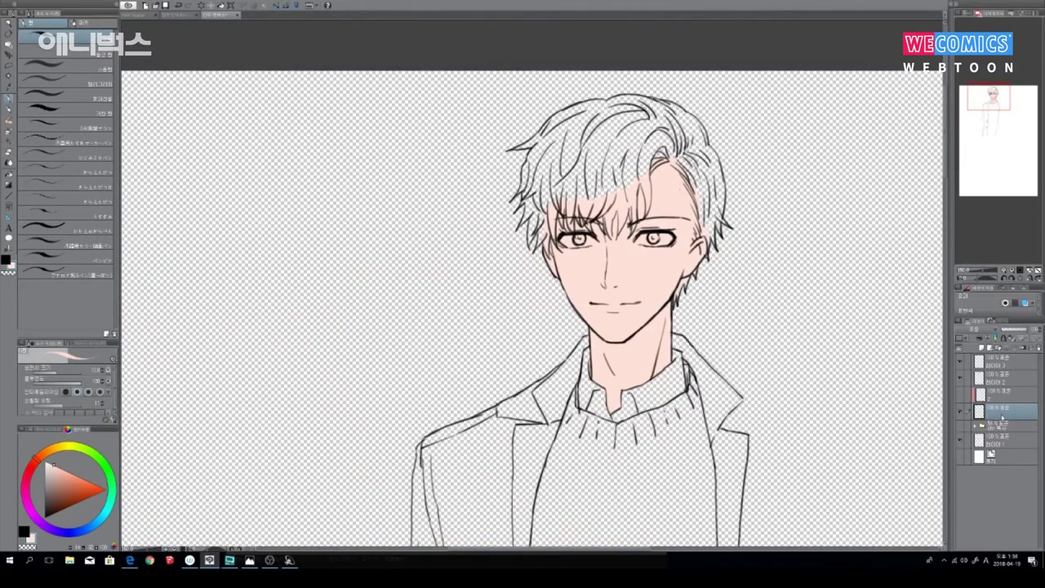
click(1011, 400)
key(ctrl+shift+n)
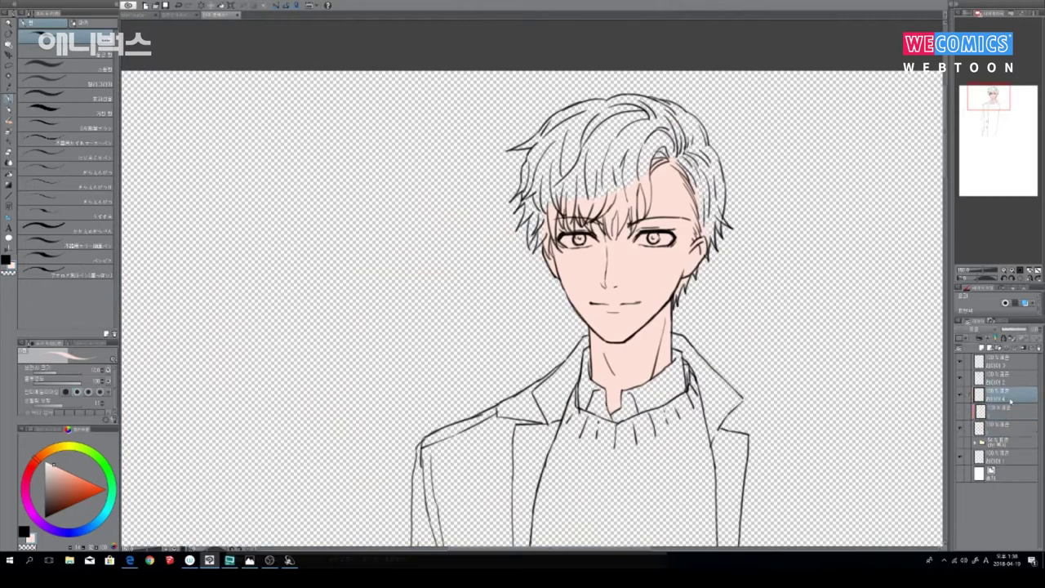
double_click(996, 399)
text(3)
key(Return)
drag(56, 487, 51, 476)
key(g)
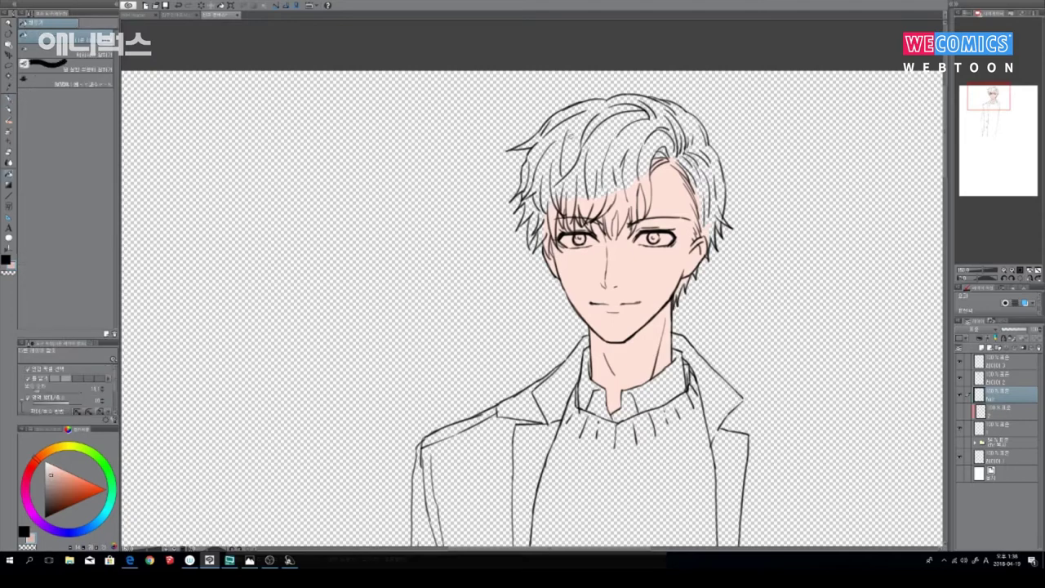
Step: Fill the main hair area with the greyish brown and cover the unfilled slivers along its outer edge on the side with the protruding tuft
click(576, 118)
click(696, 151)
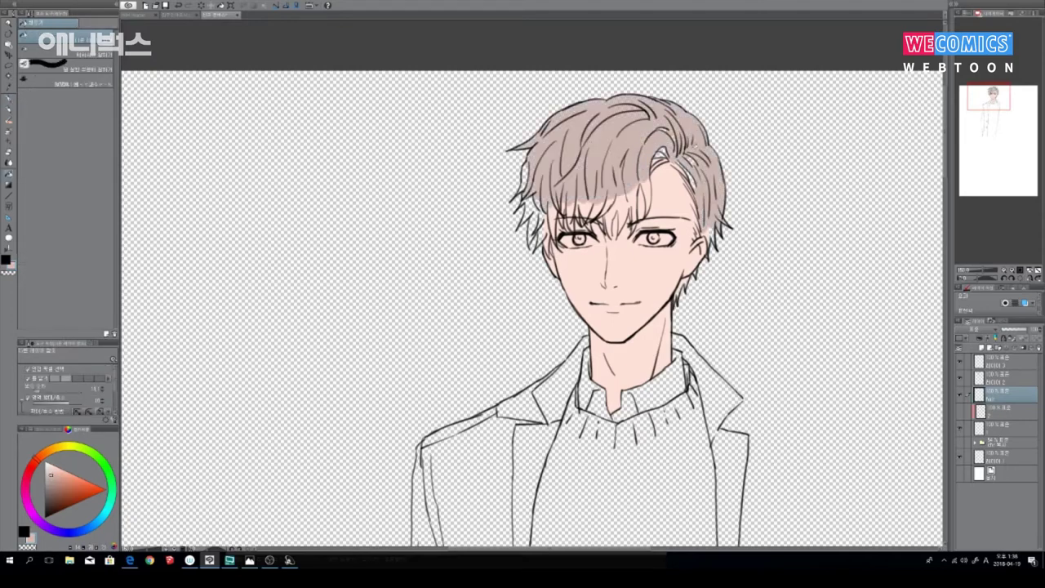
scroll(693, 150, up, 5)
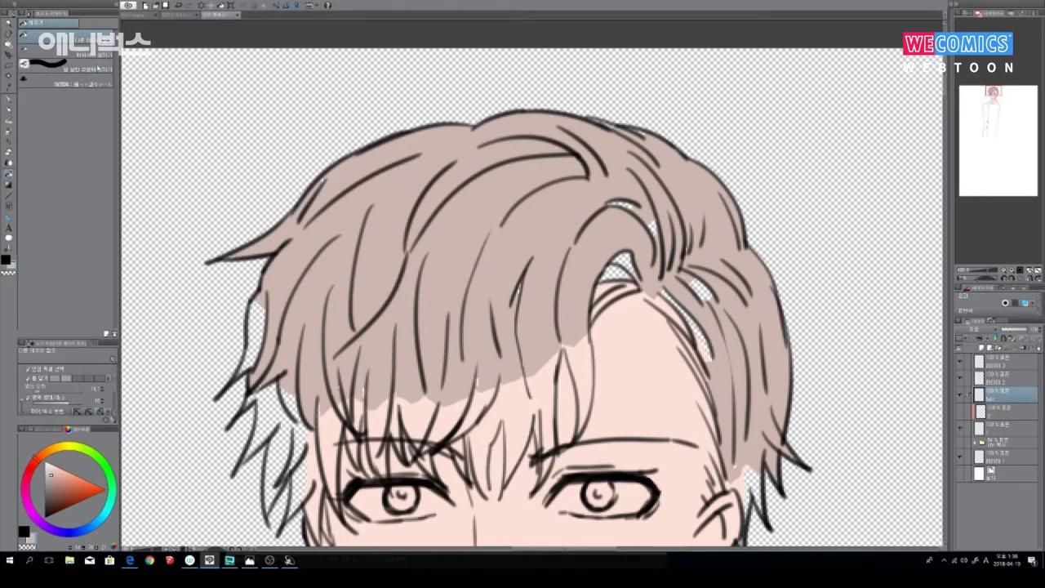
click(98, 68)
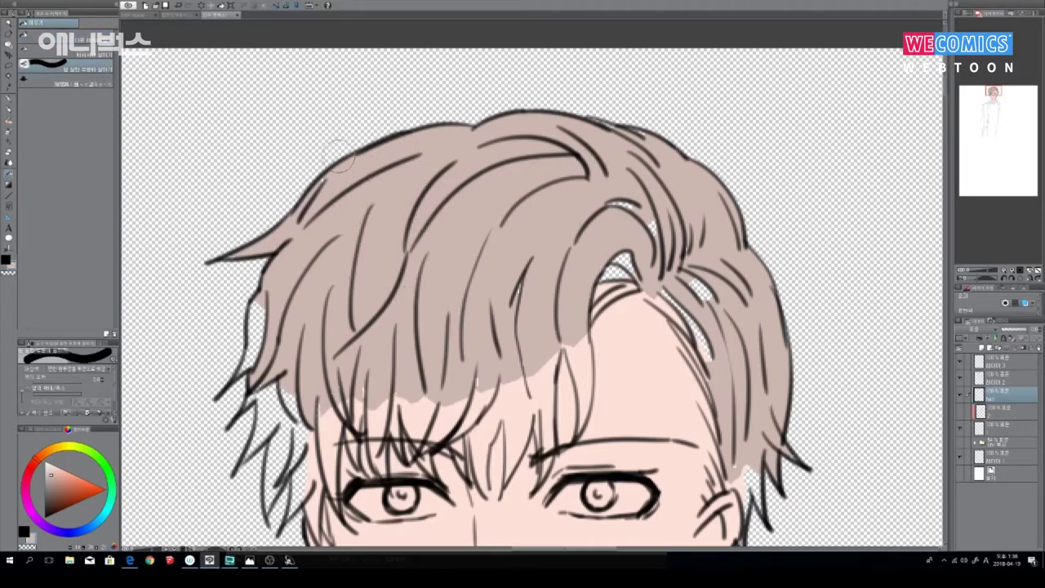
mouse_move(415, 123)
mouse_down()
mouse_move(281, 224)
mouse_move(299, 203)
mouse_up()
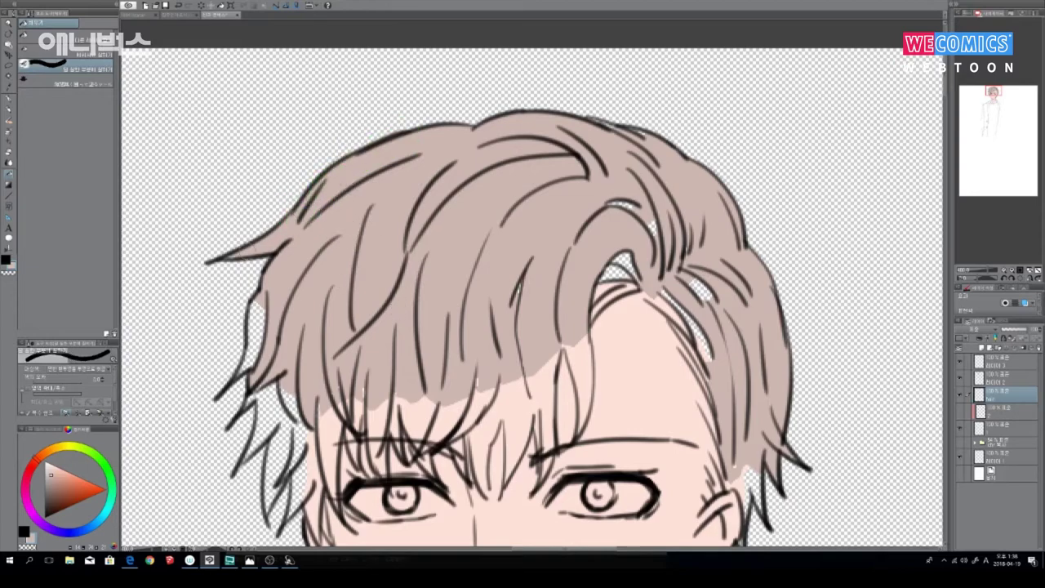
mouse_move(270, 296)
mouse_down()
mouse_move(252, 366)
mouse_move(234, 380)
mouse_move(248, 402)
mouse_move(283, 366)
mouse_move(308, 429)
mouse_up()
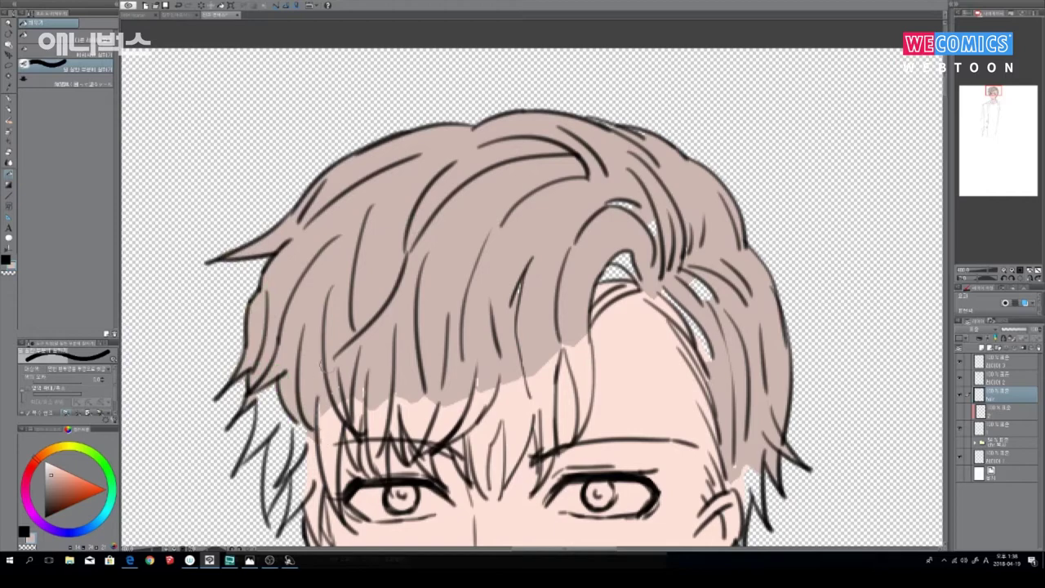
Step: Cover the small unfilled gaps between the fringe strands with the paint-unfilled-areas fill tool
drag(349, 380, 336, 423)
mouse_move(377, 372)
mouse_down()
mouse_move(408, 372)
mouse_move(397, 420)
mouse_up()
mouse_move(494, 361)
mouse_down()
mouse_move(461, 419)
mouse_move(487, 390)
mouse_up()
drag(529, 260, 511, 329)
drag(506, 290, 509, 300)
Step: Cover the unfilled gaps around the hair parting and between the side strands running down from it
drag(682, 275, 603, 344)
mouse_move(524, 259)
mouse_down()
mouse_move(574, 285)
mouse_move(565, 276)
mouse_move(590, 324)
mouse_move(645, 375)
mouse_up()
drag(584, 347, 639, 418)
drag(610, 376, 650, 458)
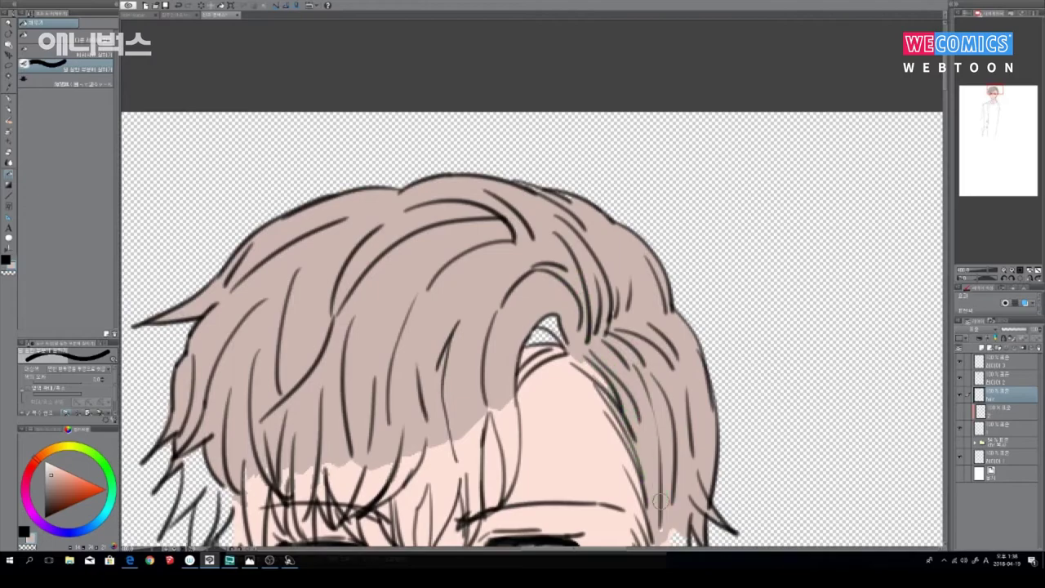
drag(661, 501, 680, 576)
drag(530, 258, 615, 282)
drag(663, 415, 632, 269)
drag(563, 247, 497, 285)
Step: Use the Pen to paint the hair colour along the temple hairline and in the side strands above the ear
key(p)
drag(539, 253, 499, 305)
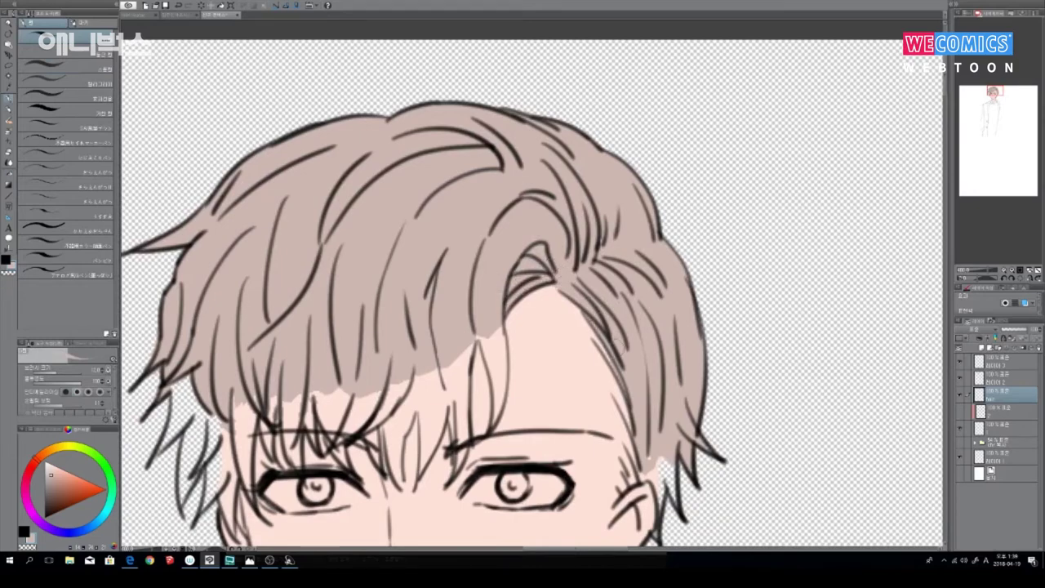
mouse_move(567, 300)
mouse_down()
mouse_move(609, 361)
mouse_move(633, 434)
mouse_up()
drag(615, 387, 622, 404)
drag(603, 355, 618, 394)
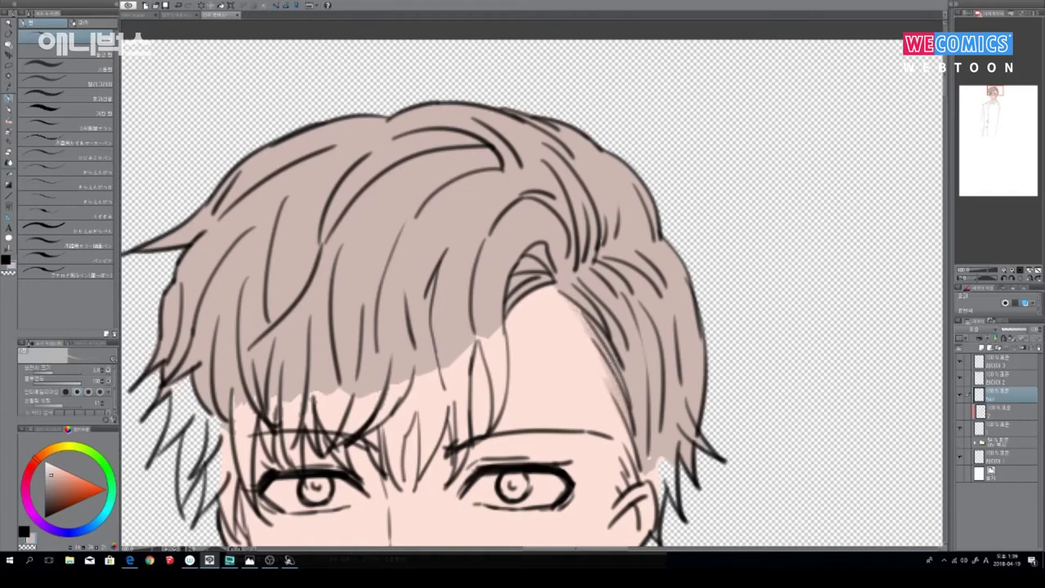
mouse_move(626, 435)
mouse_down()
mouse_move(637, 472)
mouse_move(655, 469)
mouse_move(646, 478)
mouse_move(661, 497)
mouse_up()
mouse_move(662, 459)
mouse_down()
mouse_move(659, 490)
mouse_move(624, 472)
mouse_move(631, 481)
mouse_move(619, 494)
mouse_move(672, 493)
mouse_move(676, 504)
mouse_up()
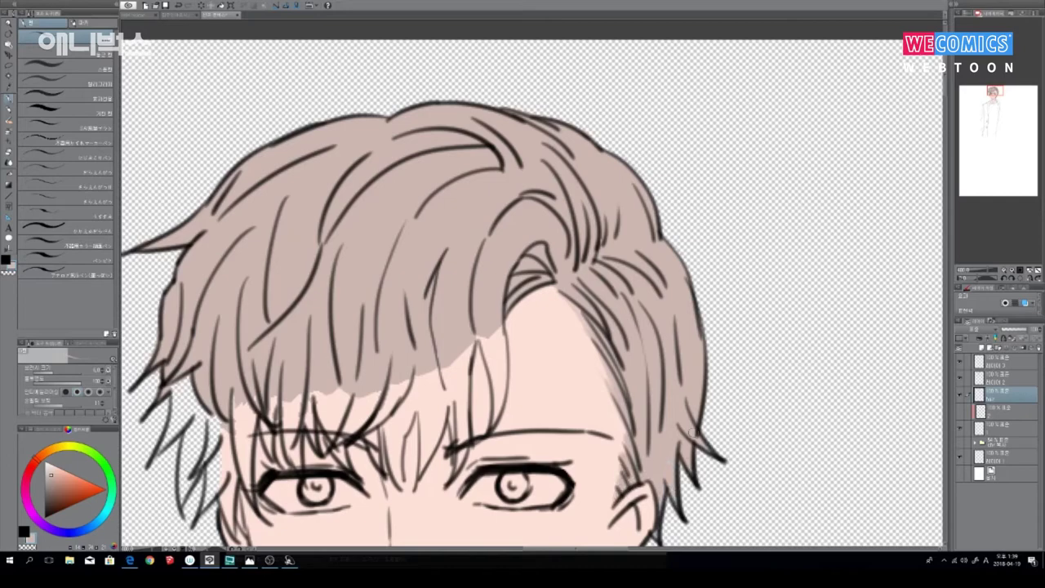
Step: Fill the long front lock and the central fringe strands over the forehead with the hair colour
drag(694, 431, 715, 333)
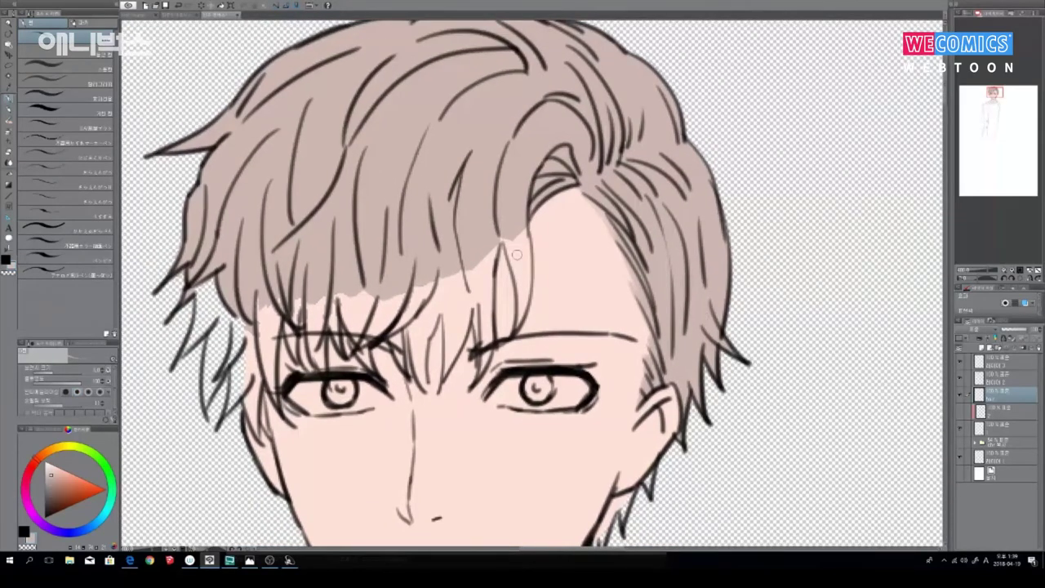
key(g)
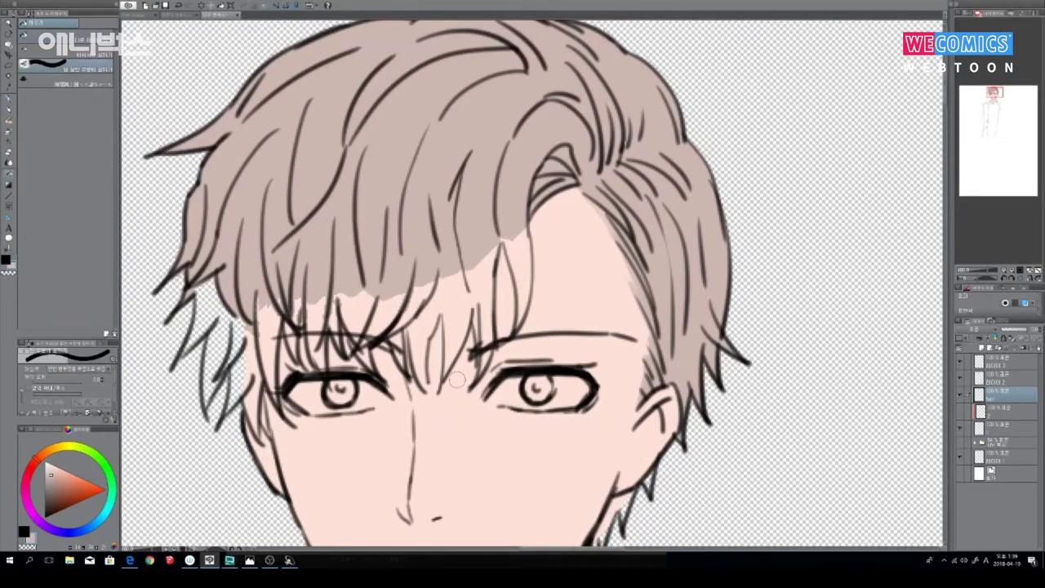
click(46, 40)
click(526, 269)
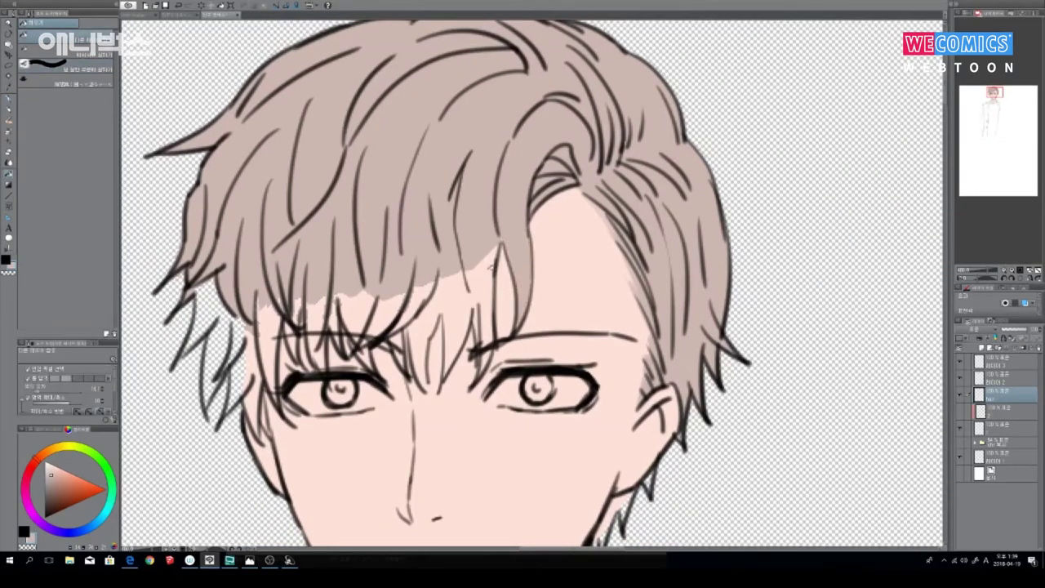
click(488, 285)
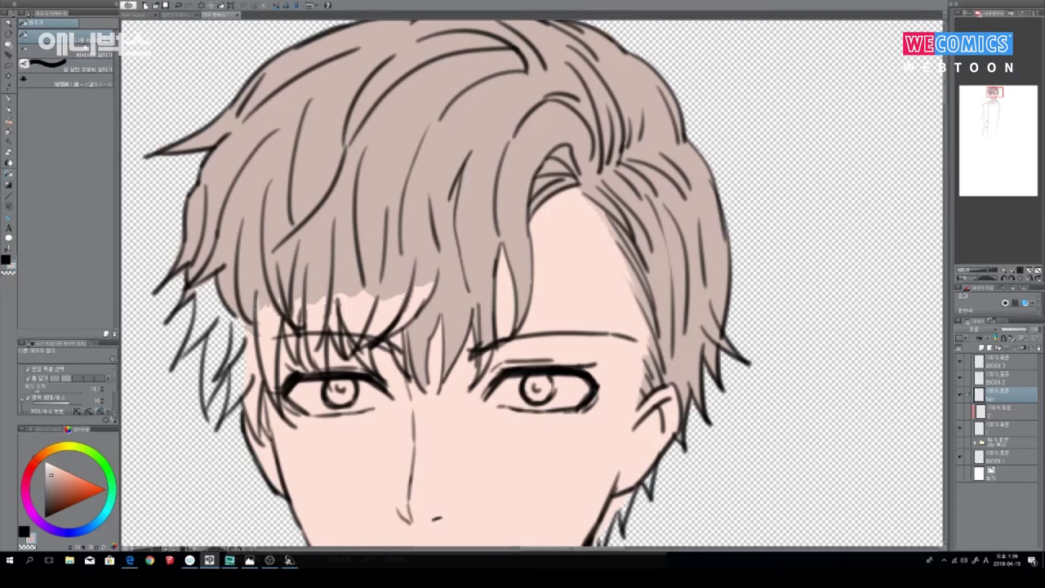
Step: Paint the hair colour with the Pen into the fringe strands hanging over the eyebrow beside the central strands
key(b)
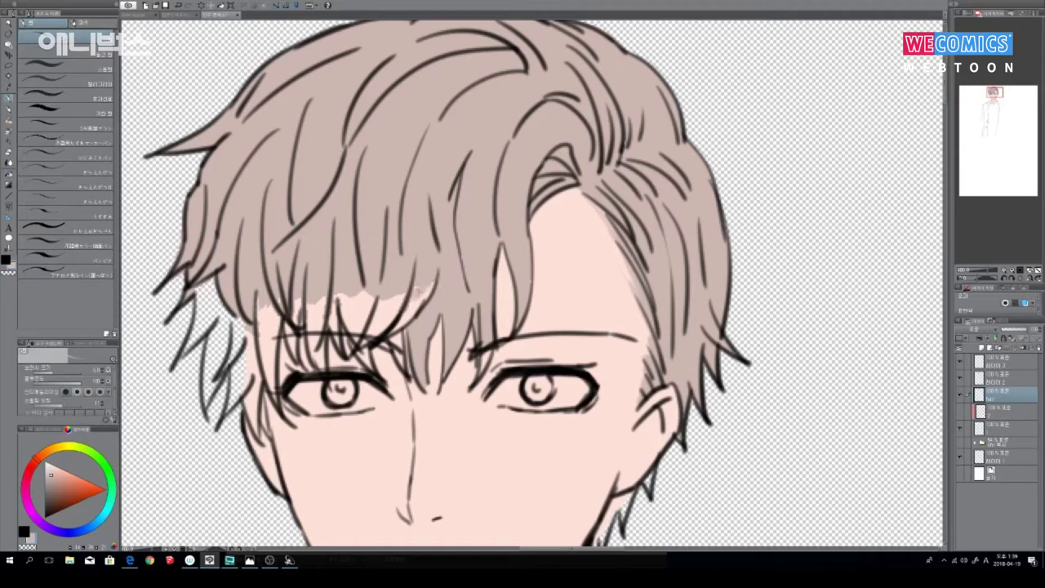
drag(421, 288, 372, 334)
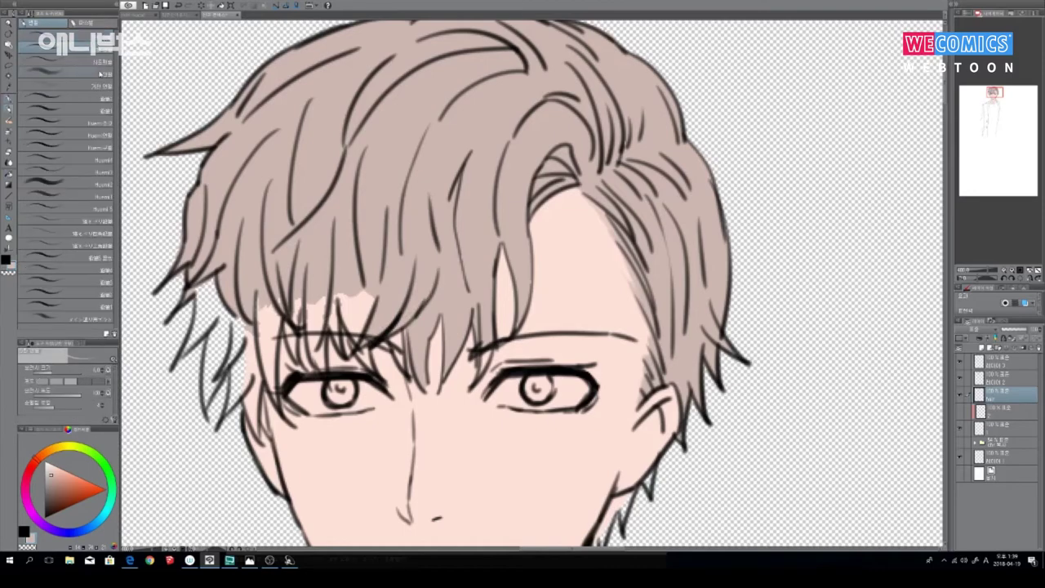
mouse_move(389, 311)
mouse_down()
mouse_move(365, 318)
mouse_move(338, 294)
mouse_up()
mouse_move(348, 335)
mouse_down()
mouse_move(367, 359)
mouse_move(397, 344)
mouse_move(401, 364)
mouse_move(404, 335)
mouse_up()
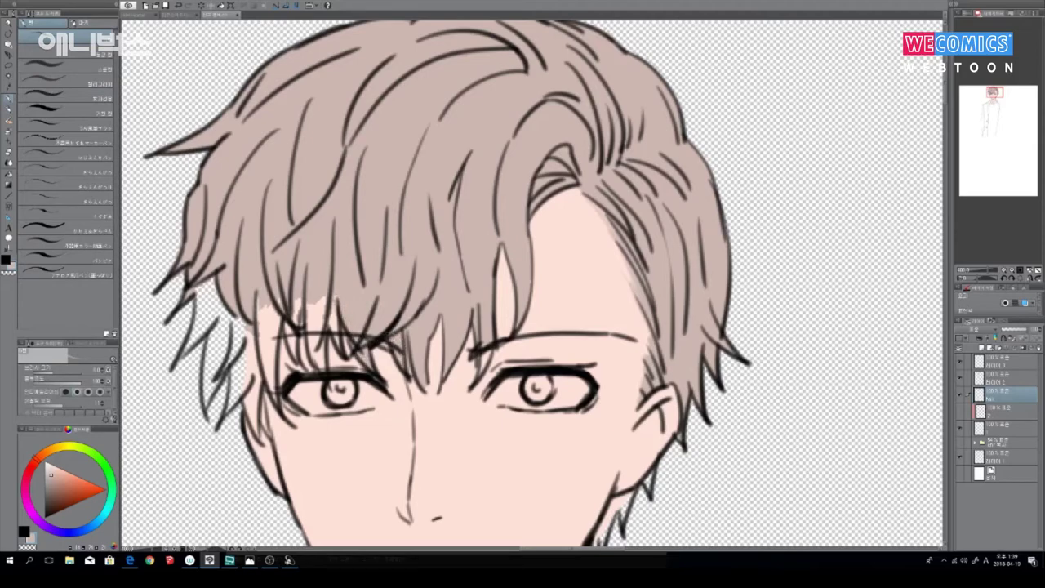
drag(320, 299, 319, 365)
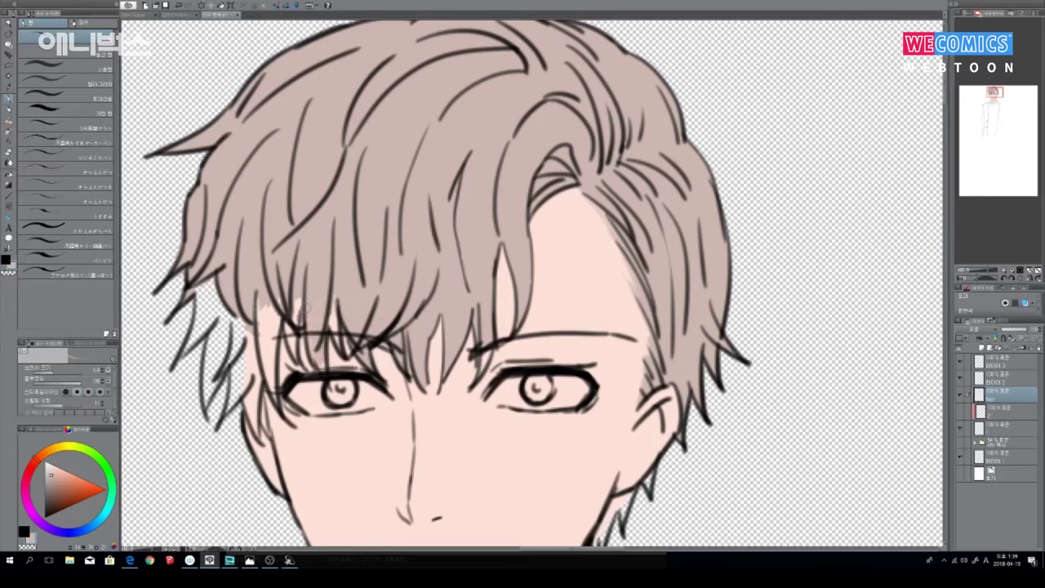
drag(332, 317, 337, 345)
drag(297, 301, 291, 350)
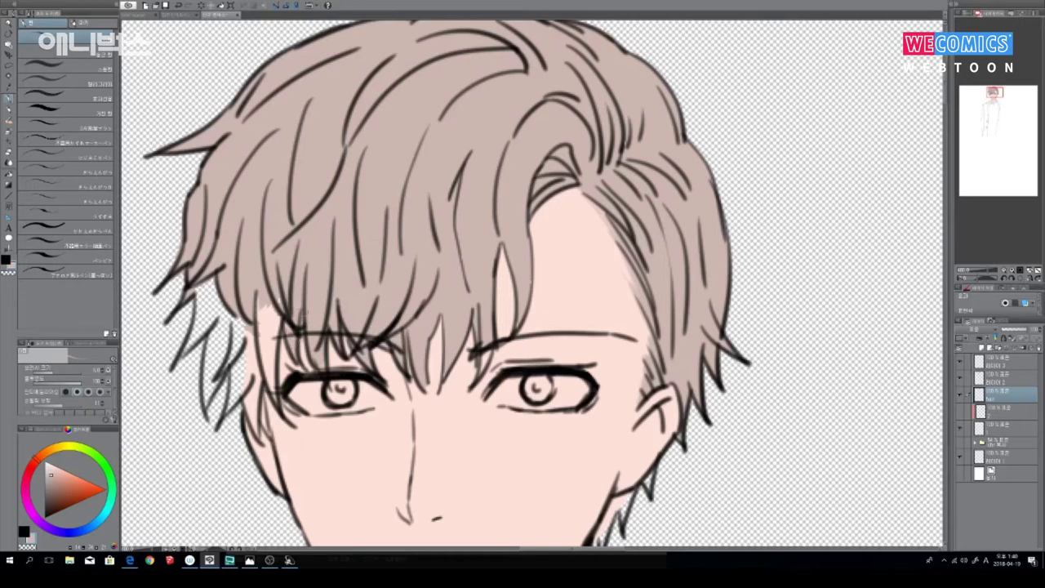
Step: Paint the hair colour into the outer fringe strands beside the eye, and touch up the opposite temple hairline
drag(273, 312, 273, 367)
drag(273, 364, 272, 383)
drag(270, 307, 267, 338)
drag(269, 366, 269, 380)
mouse_move(261, 296)
mouse_down()
mouse_move(274, 399)
mouse_move(253, 423)
mouse_up()
drag(256, 371, 258, 399)
drag(255, 418, 264, 431)
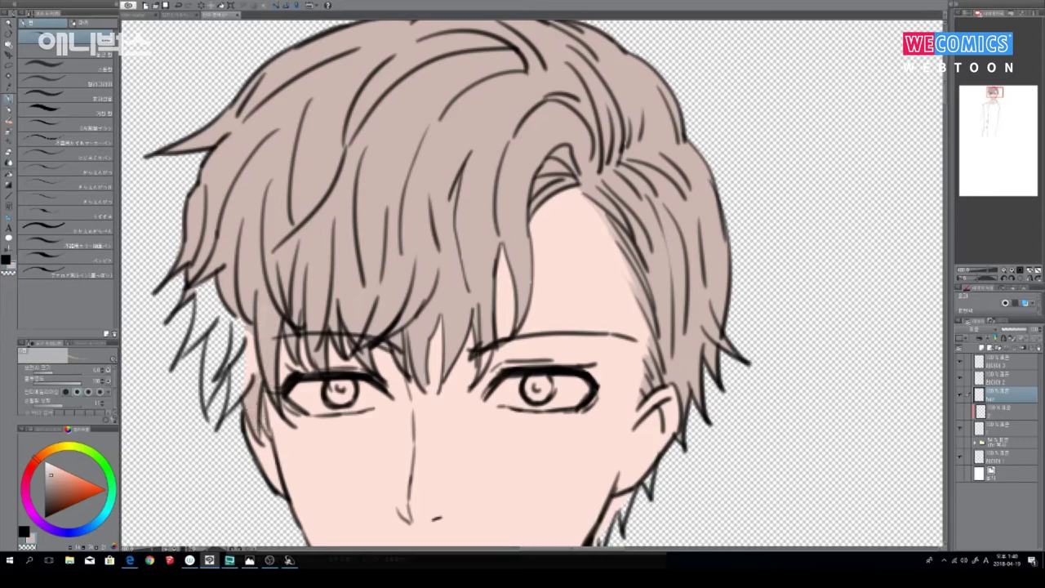
drag(261, 343, 249, 381)
drag(245, 320, 248, 390)
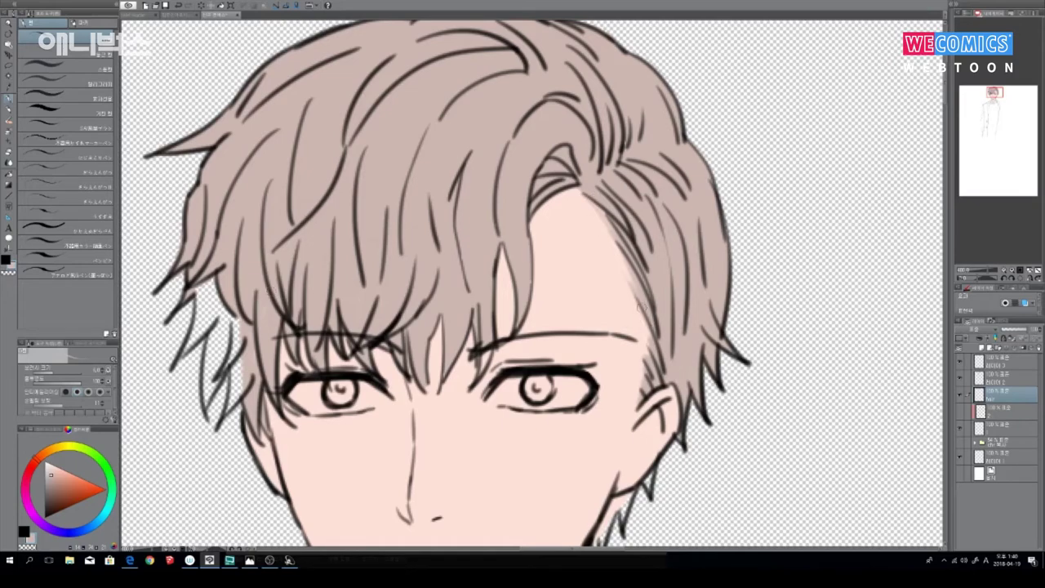
drag(645, 331, 643, 374)
Step: Fill the pointed side tufts beside the face with the hair colour and cover the small gaps at their tips
key(g)
click(214, 308)
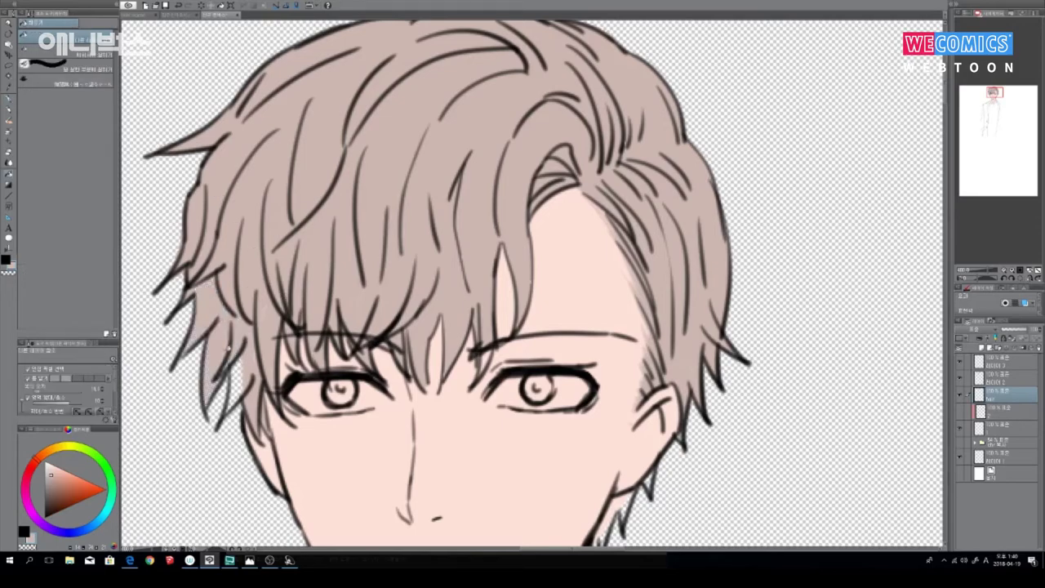
click(243, 356)
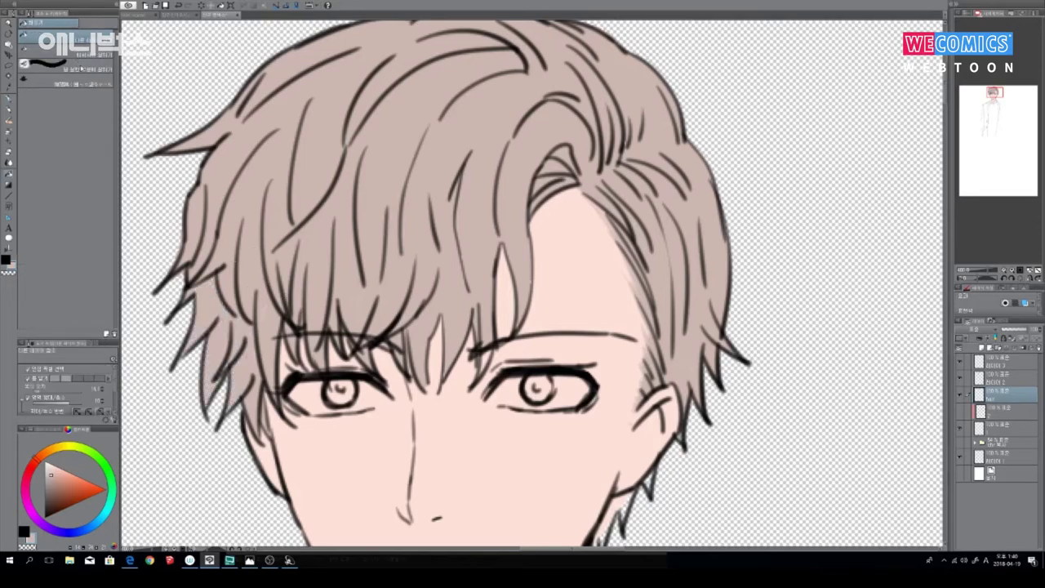
click(81, 69)
drag(225, 373, 252, 327)
drag(267, 390, 258, 438)
drag(192, 342, 177, 361)
mouse_move(202, 266)
mouse_down()
mouse_move(189, 281)
mouse_move(202, 235)
mouse_up()
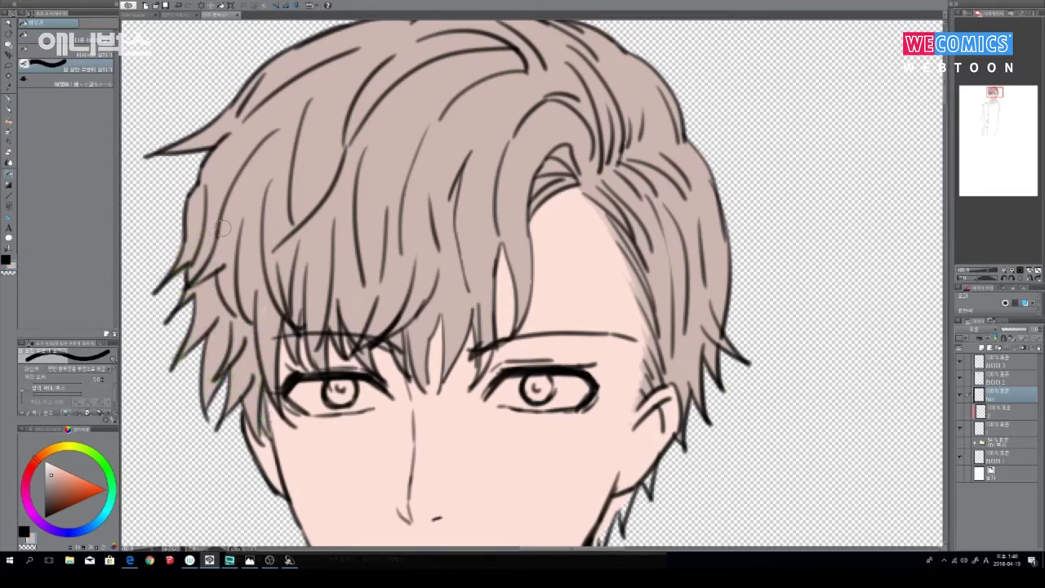
Step: Go over the temple hairline and fringe strands to cover any remaining gaps in the hair base
scroll(620, 270, up, 3)
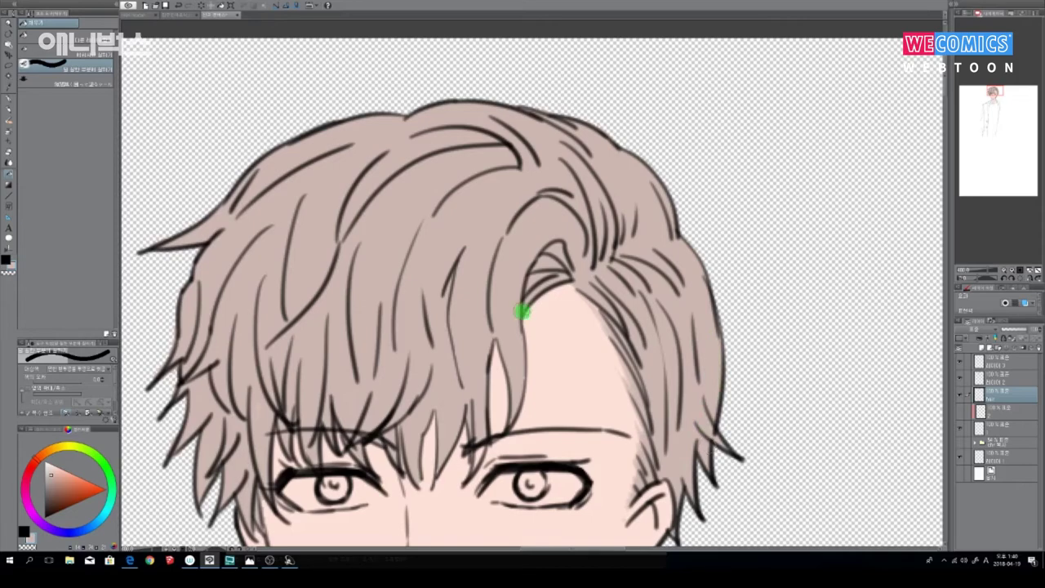
drag(614, 329, 648, 375)
drag(429, 346, 440, 380)
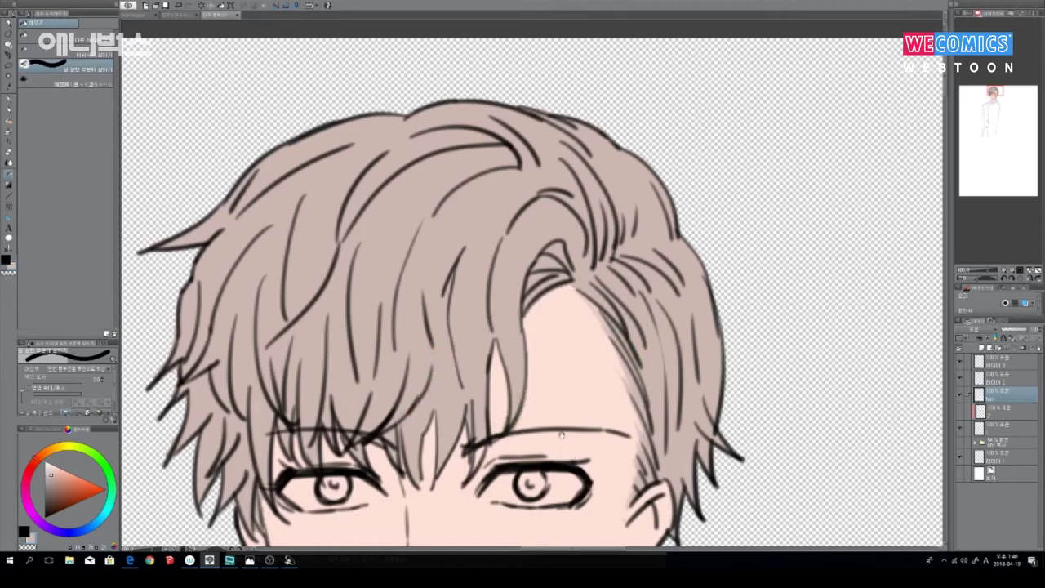
drag(562, 436, 616, 307)
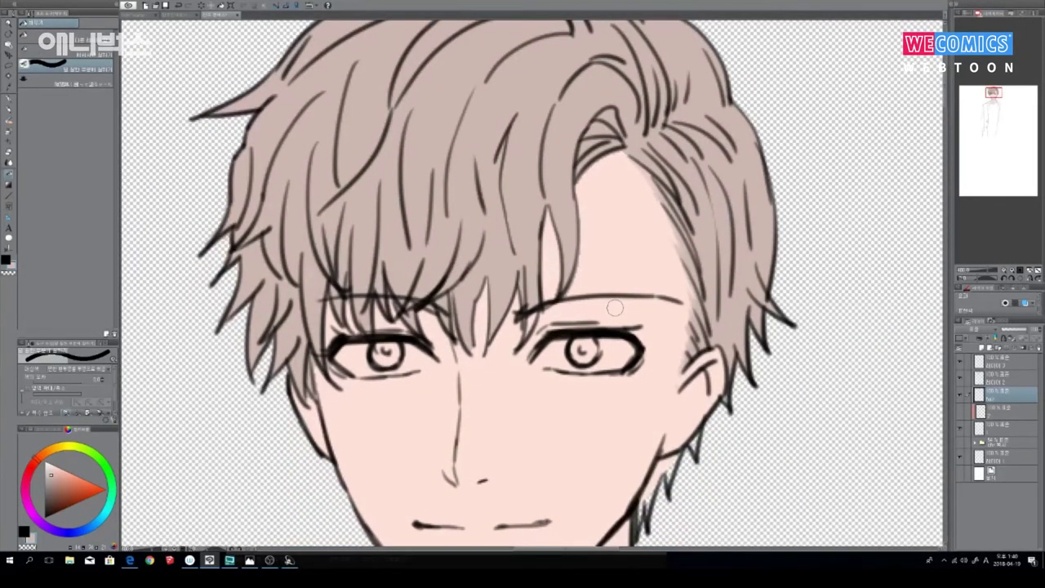
scroll(615, 307, down, 2)
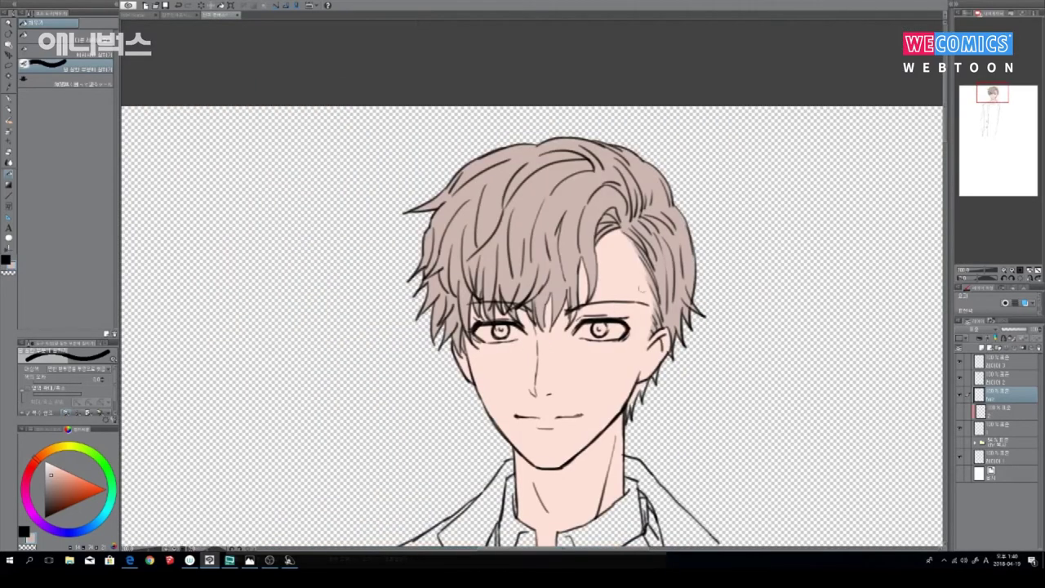
Step: Paint the hair colour into the strands below the ear, behind the jaw and neck
key(p)
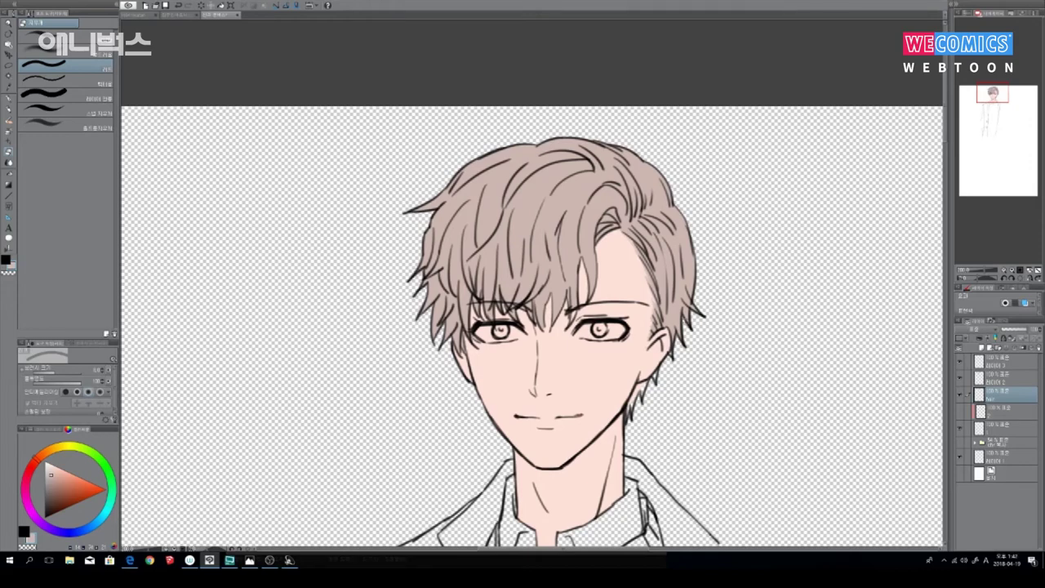
key(p)
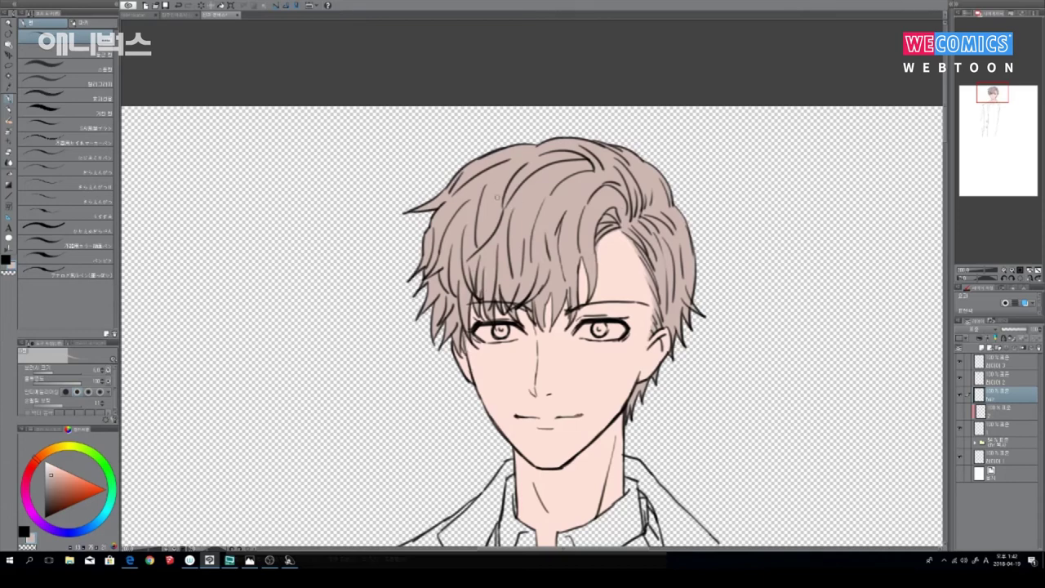
drag(704, 285, 672, 192)
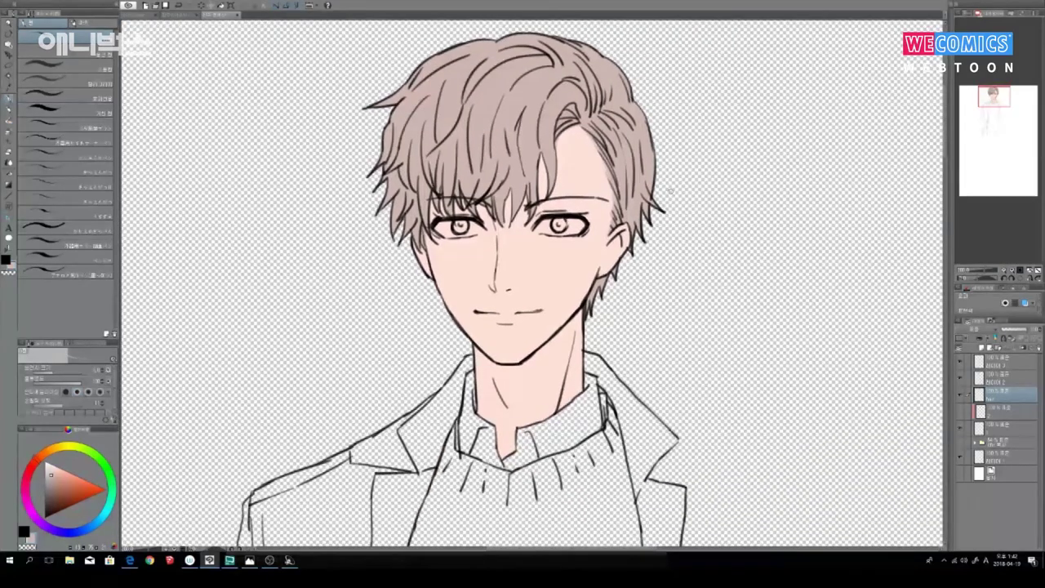
drag(594, 221, 618, 250)
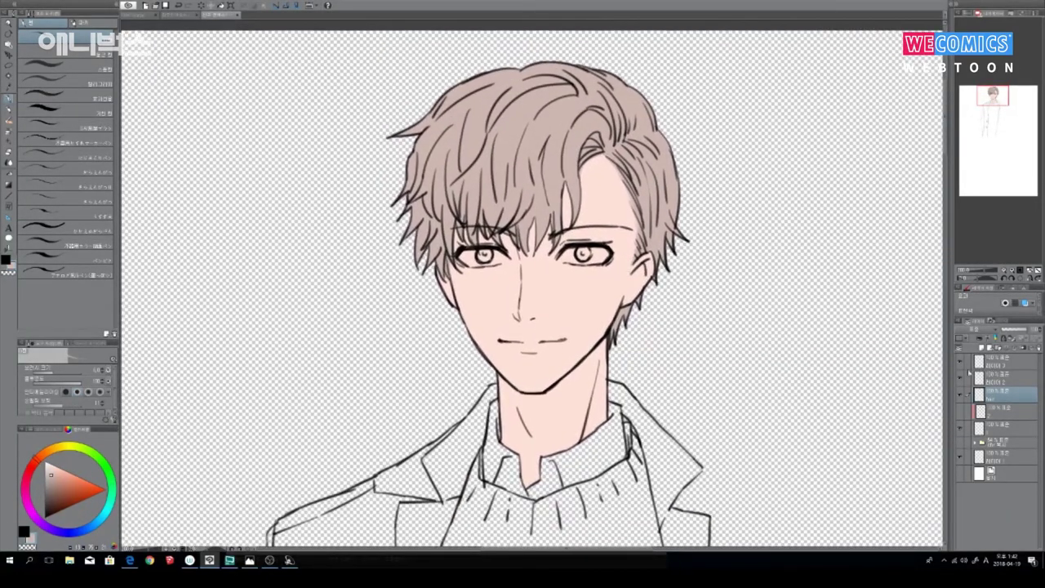
Step: Show the white paper layer, check the hair base by toggling its layer's visibility, and select the skin base layer
click(962, 395)
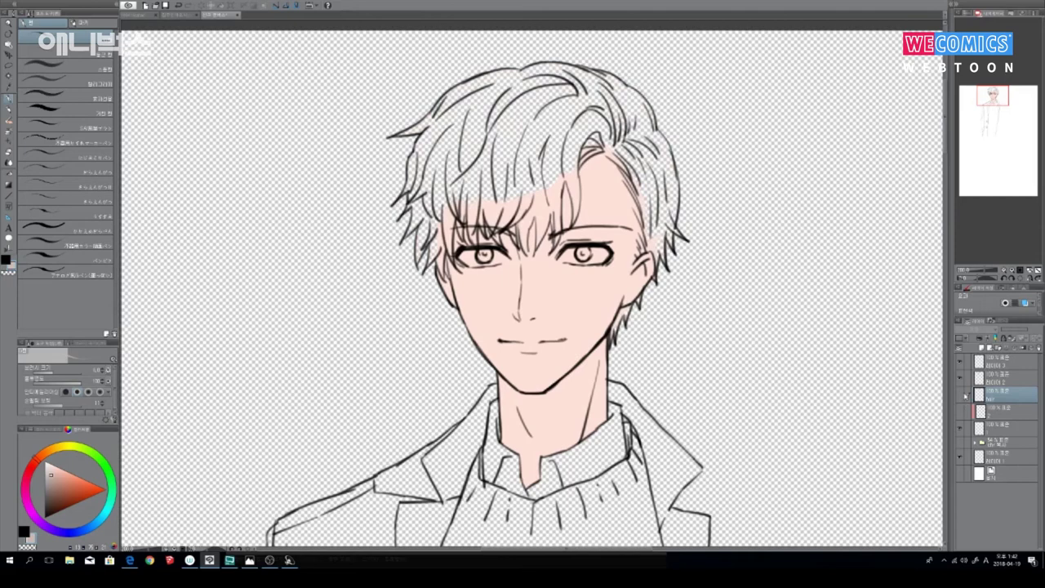
click(961, 474)
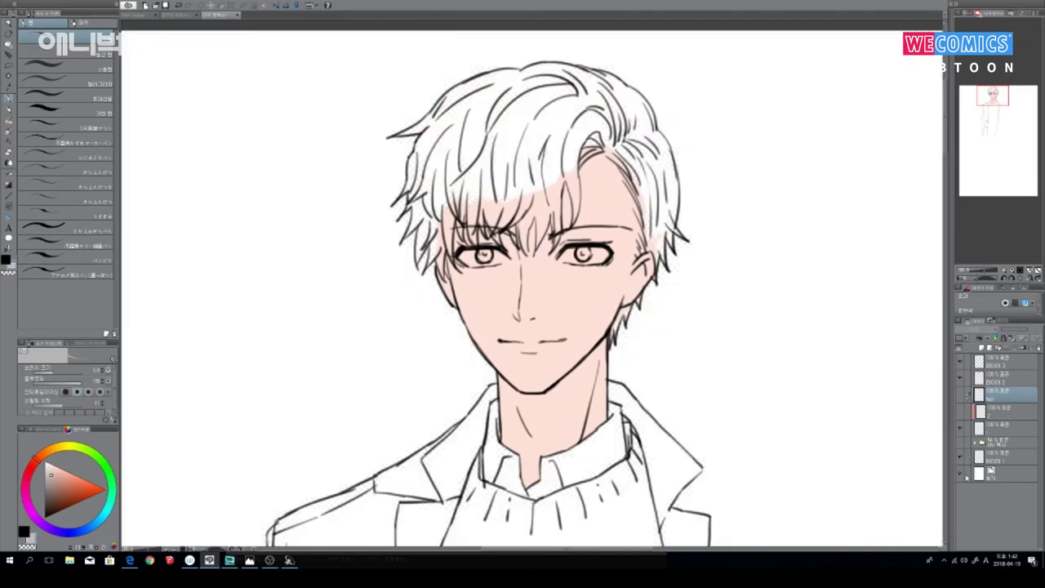
click(961, 396)
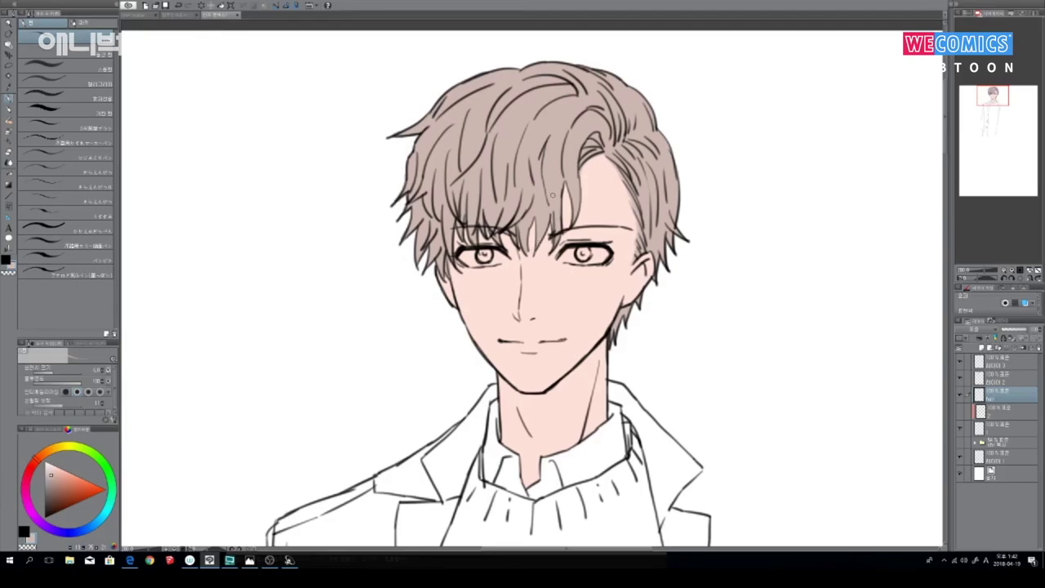
click(960, 397)
click(961, 397)
click(1009, 429)
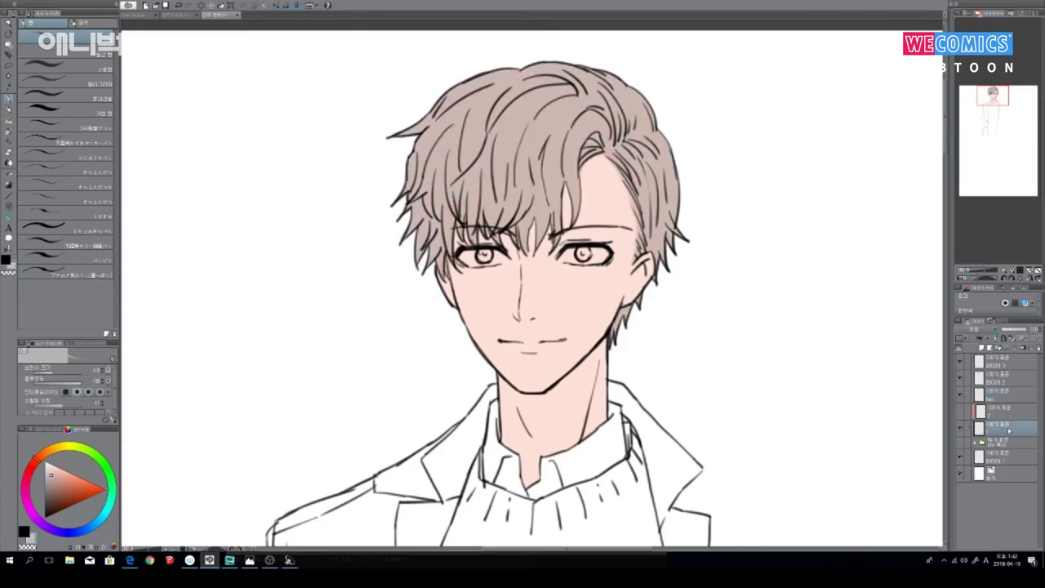
Step: Show the clipped skin shadow layer and clear all of its existing shading
click(962, 413)
click(1015, 415)
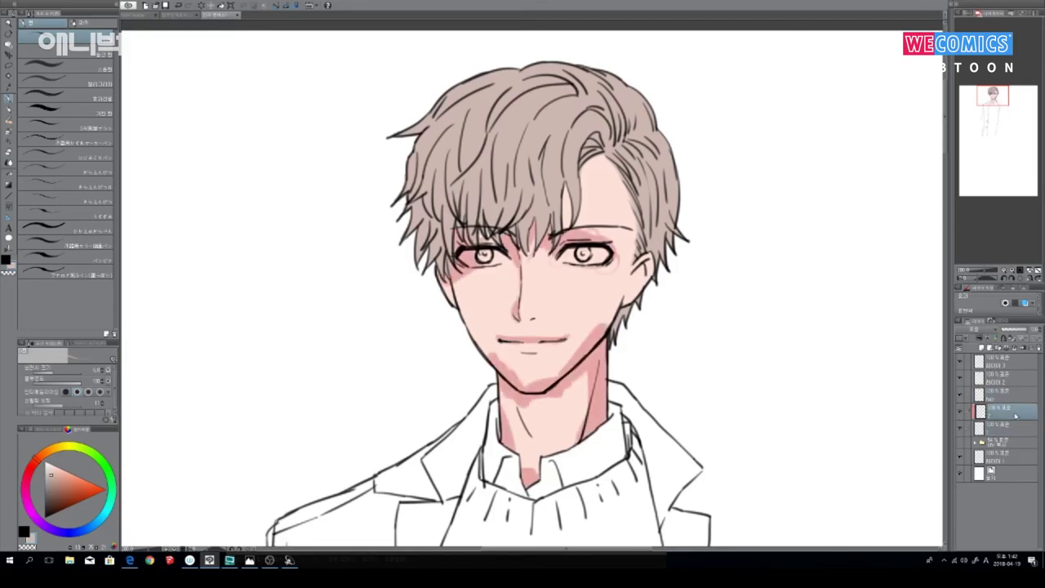
key(ctrl+a)
key(Delete)
key(ctrl+d)
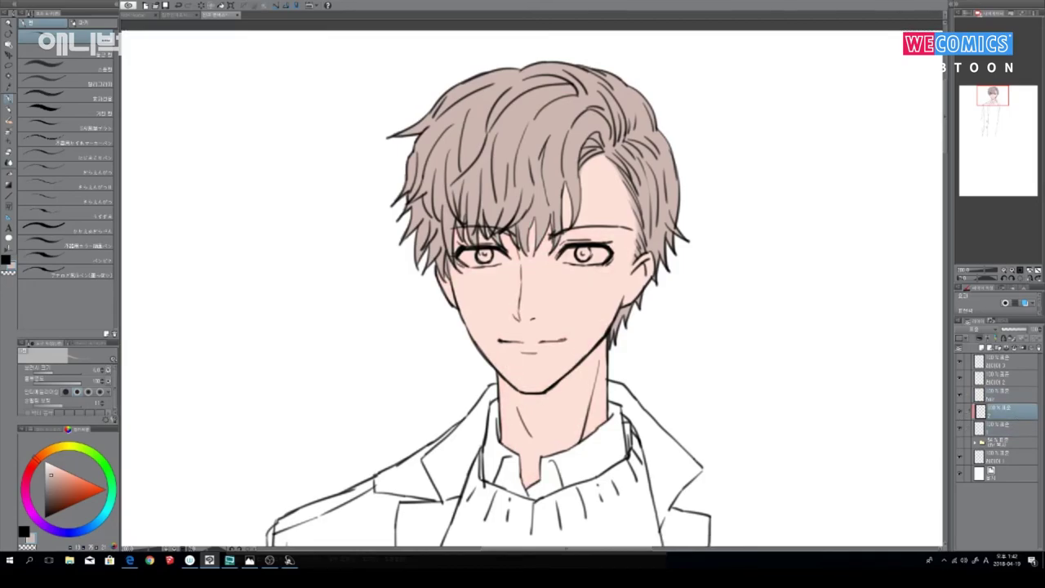
Step: Mix a soft pink shadow colour from the sampled skin tone and paint a shadow along the side of the nose bridge
click(58, 475)
key(i)
click(550, 307)
click(32, 468)
click(57, 469)
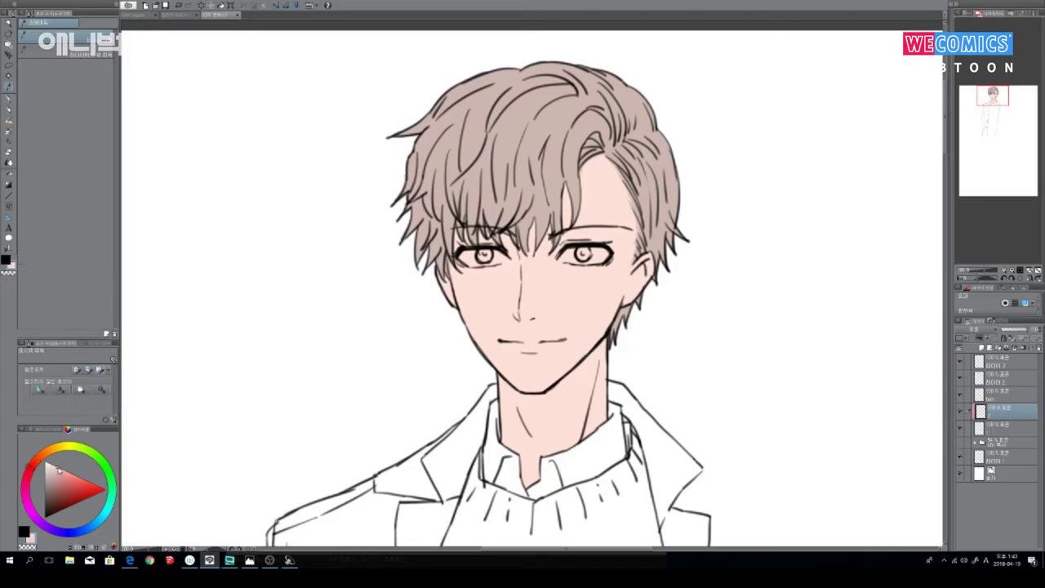
key(p)
drag(561, 273, 574, 295)
mouse_move(518, 258)
mouse_down()
mouse_move(532, 301)
mouse_move(526, 338)
mouse_move(528, 326)
mouse_up()
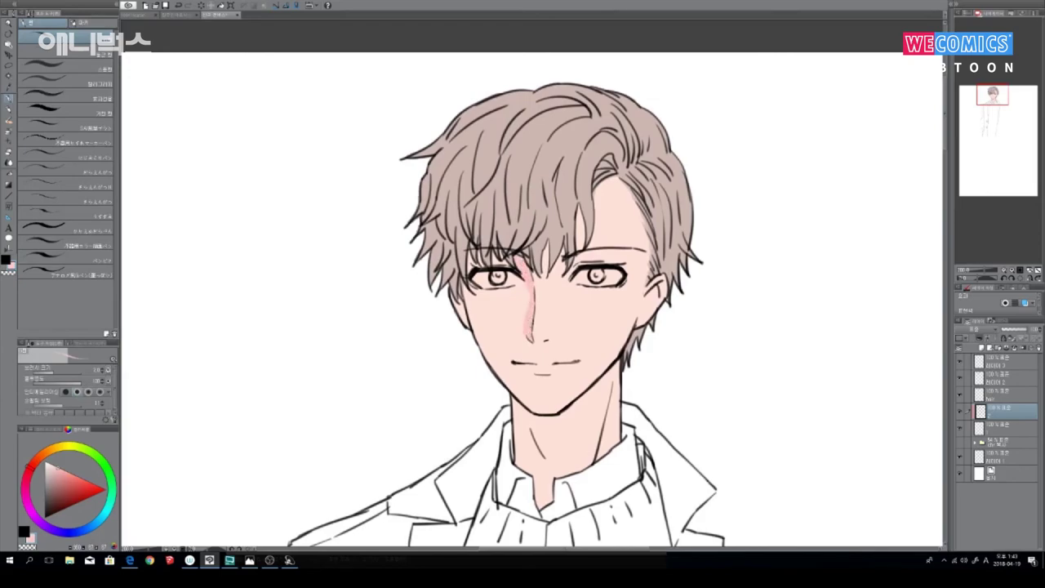
Step: Paint pink shadows over both upper eyelids and around the lips
mouse_move(506, 259)
mouse_down()
mouse_move(470, 271)
mouse_move(472, 253)
mouse_up()
drag(571, 272, 612, 262)
mouse_move(539, 363)
mouse_down()
mouse_move(565, 363)
mouse_move(541, 364)
mouse_move(549, 378)
mouse_up()
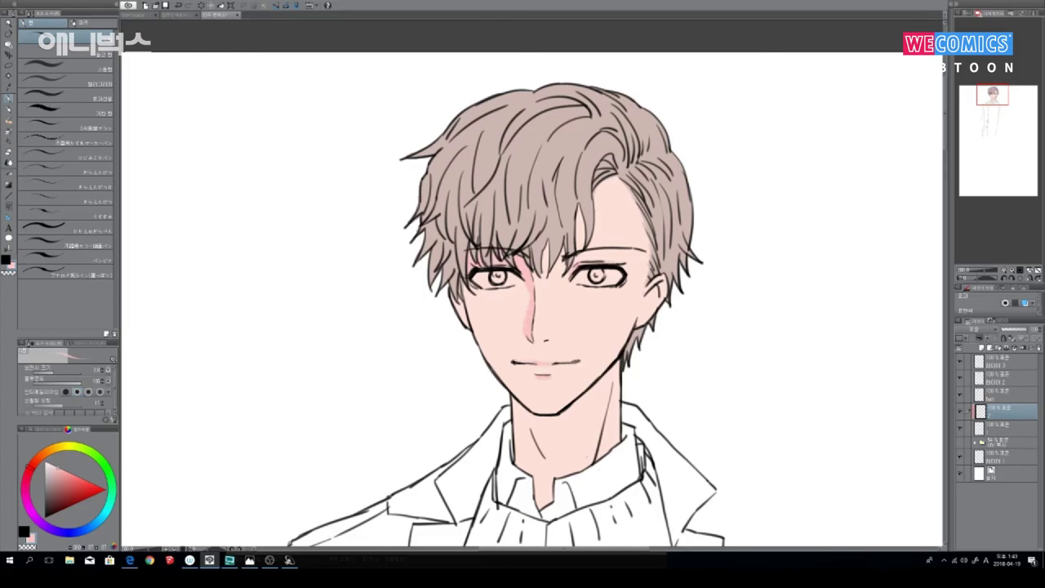
Step: Fill the whole neck area with the pink shadow colour on the skin shadow layer
key(e)
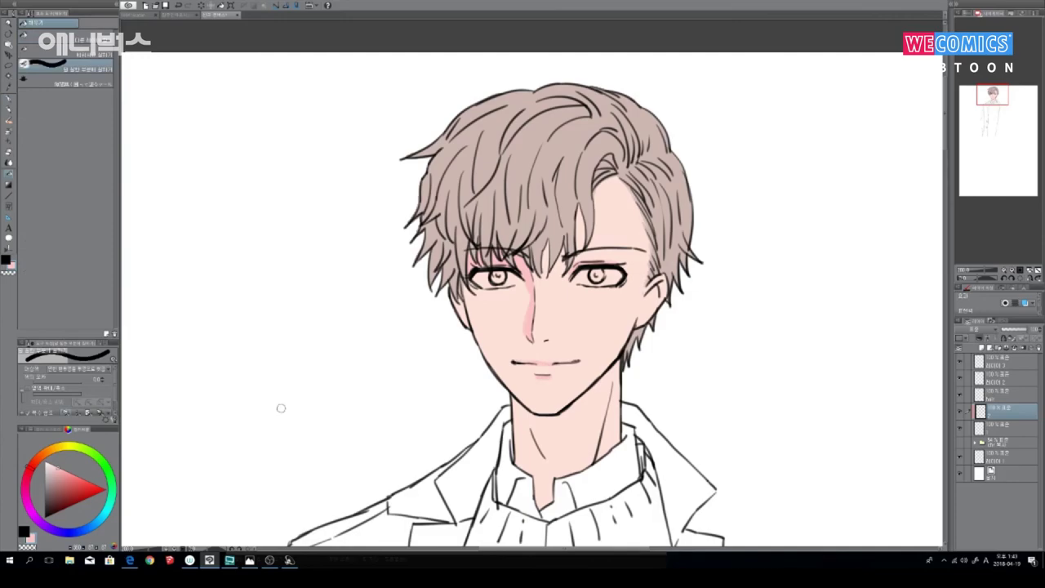
key(g)
click(546, 425)
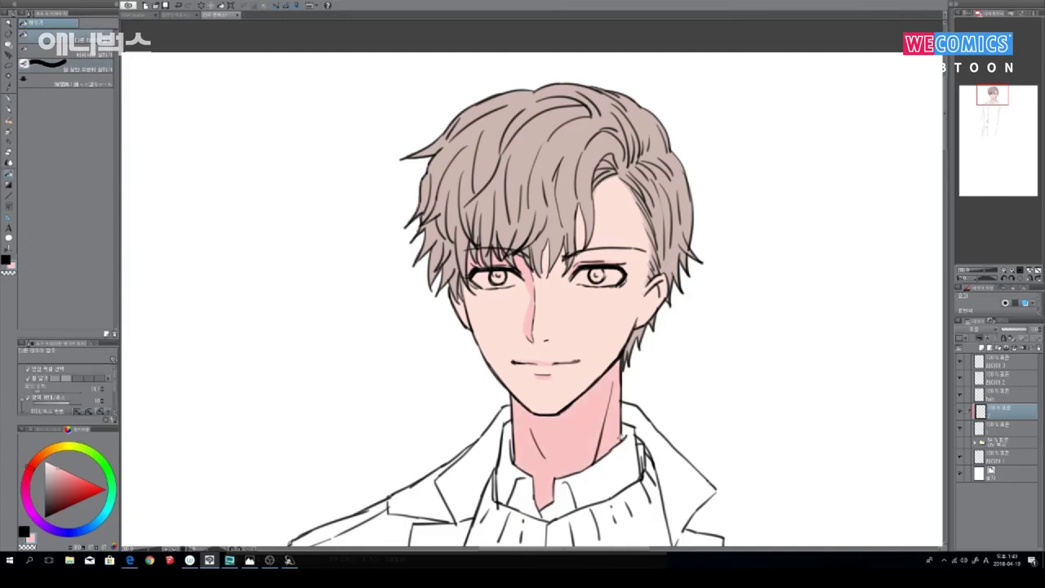
Step: Paint pink skin shadows on the ear and along the forehead and temple beneath the hairline
drag(730, 408, 712, 437)
key(p)
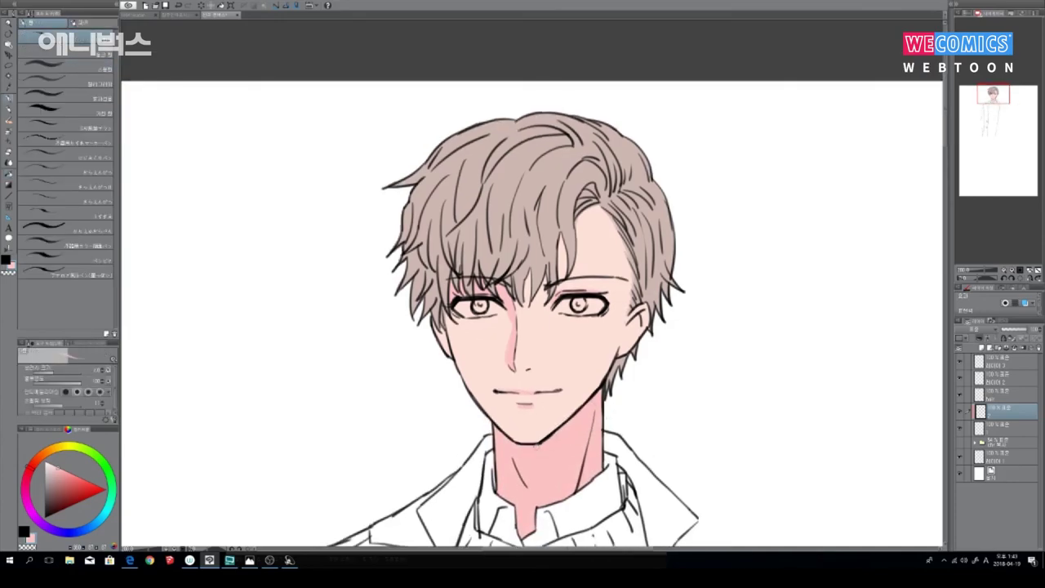
drag(707, 378, 663, 450)
drag(598, 388, 576, 423)
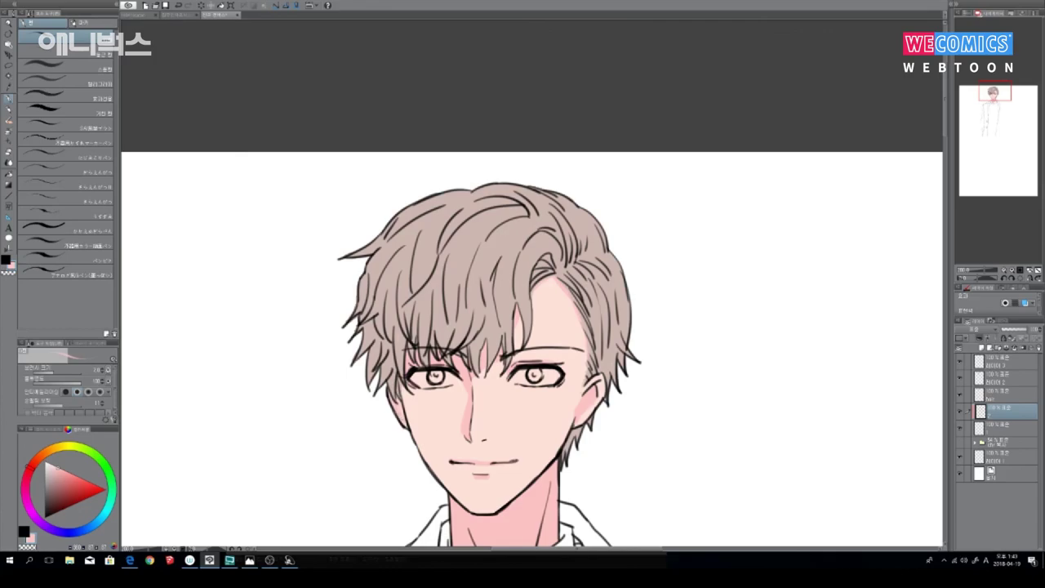
drag(594, 377, 585, 388)
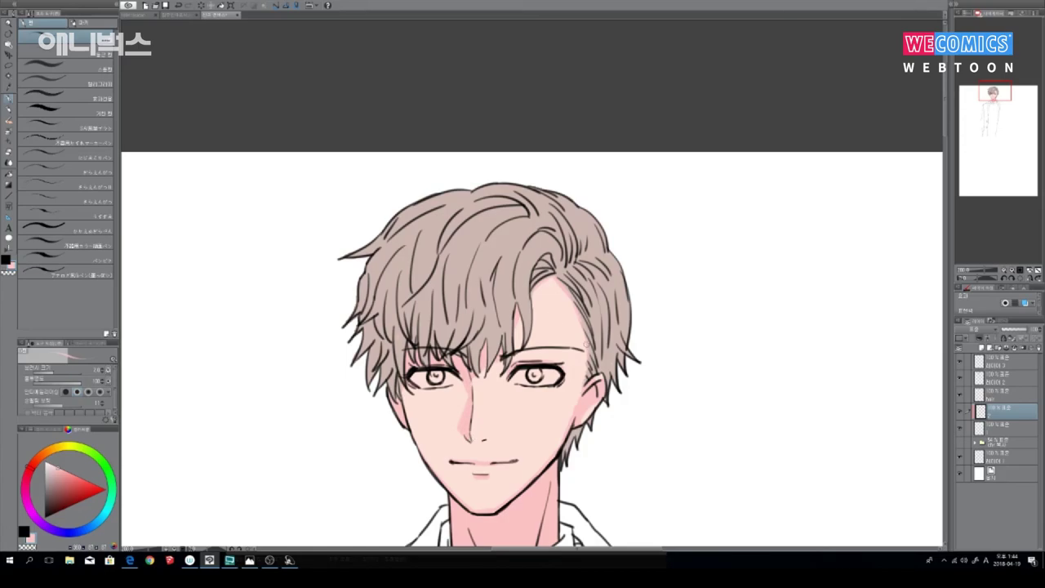
drag(585, 346, 574, 416)
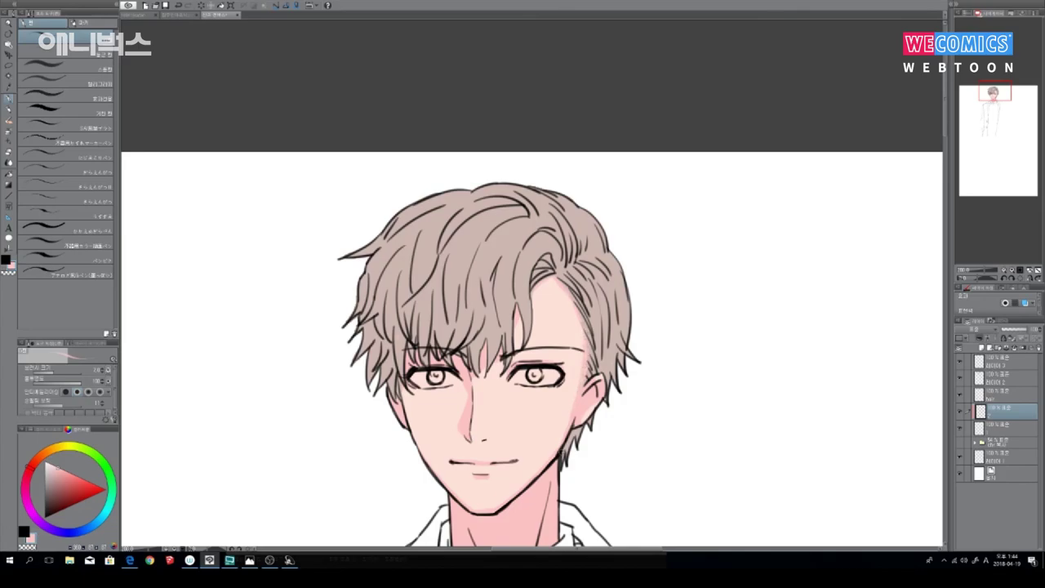